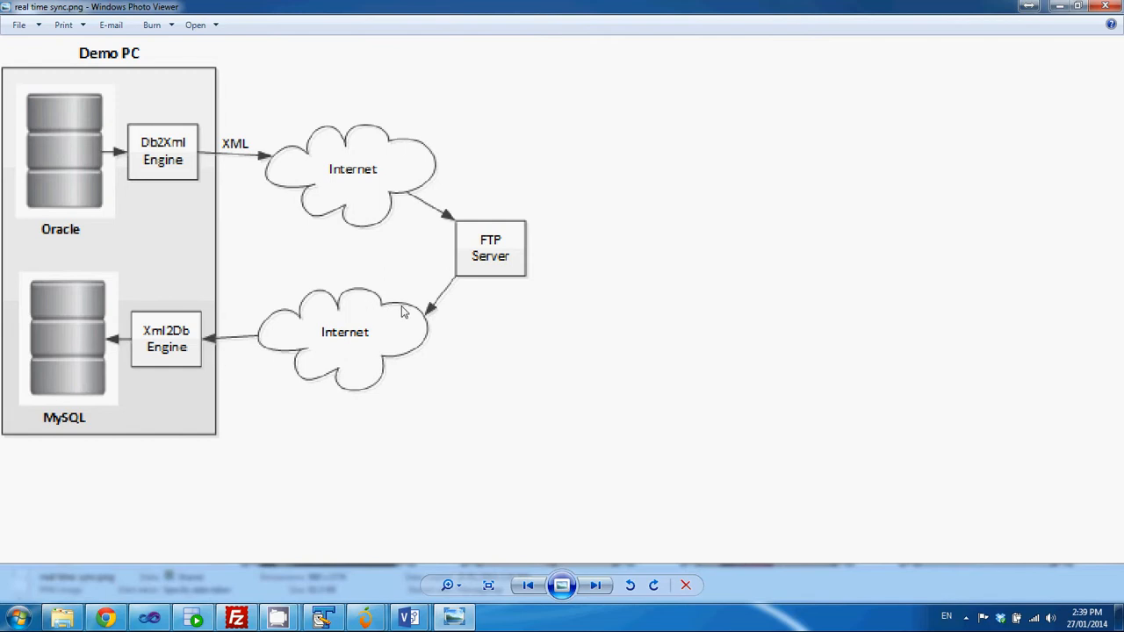
scroll(431, 391, down, 3)
drag(480, 233, 518, 107)
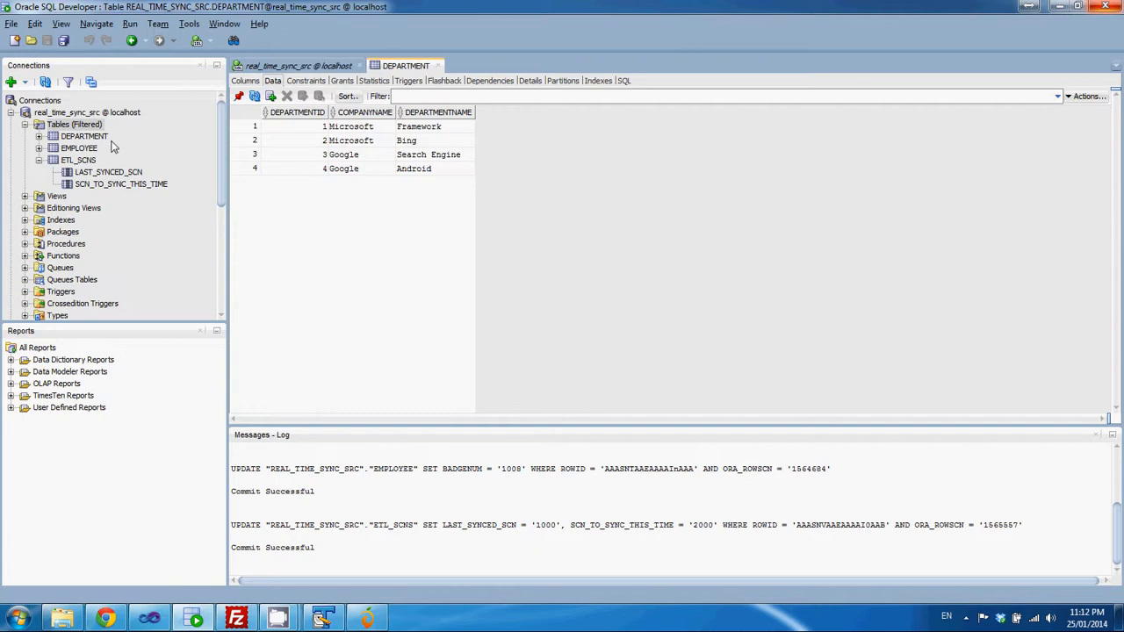
In Oracle SQL Developer, view the data of the DEPARTMENT and EMPLOYEE tables, checking the employees' DEPARTMENTID values
click(81, 139)
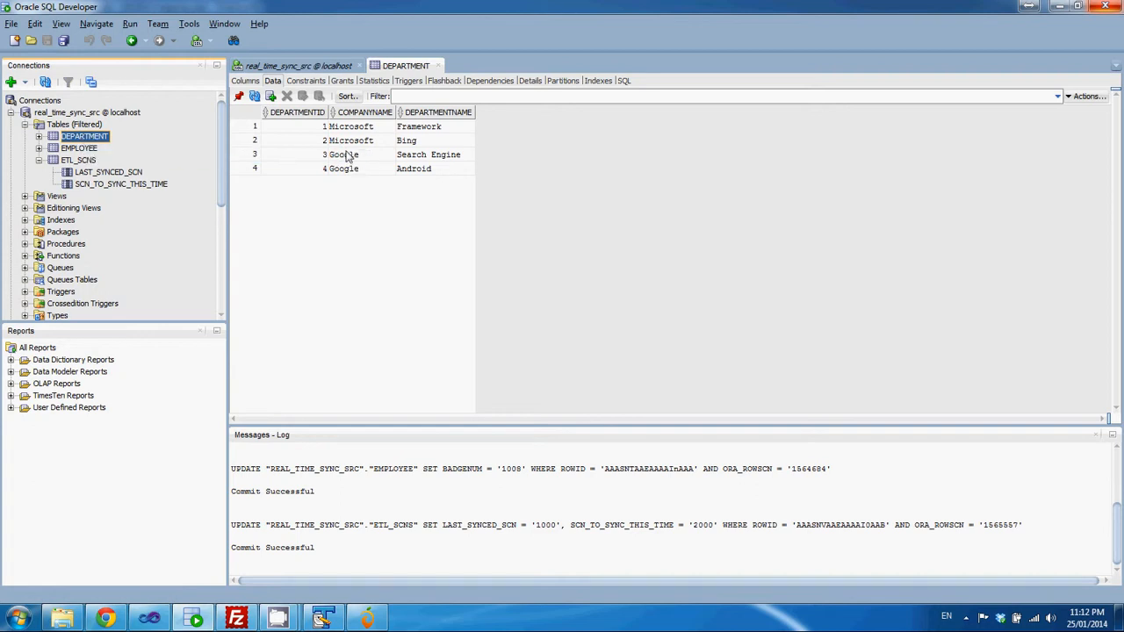
click(85, 151)
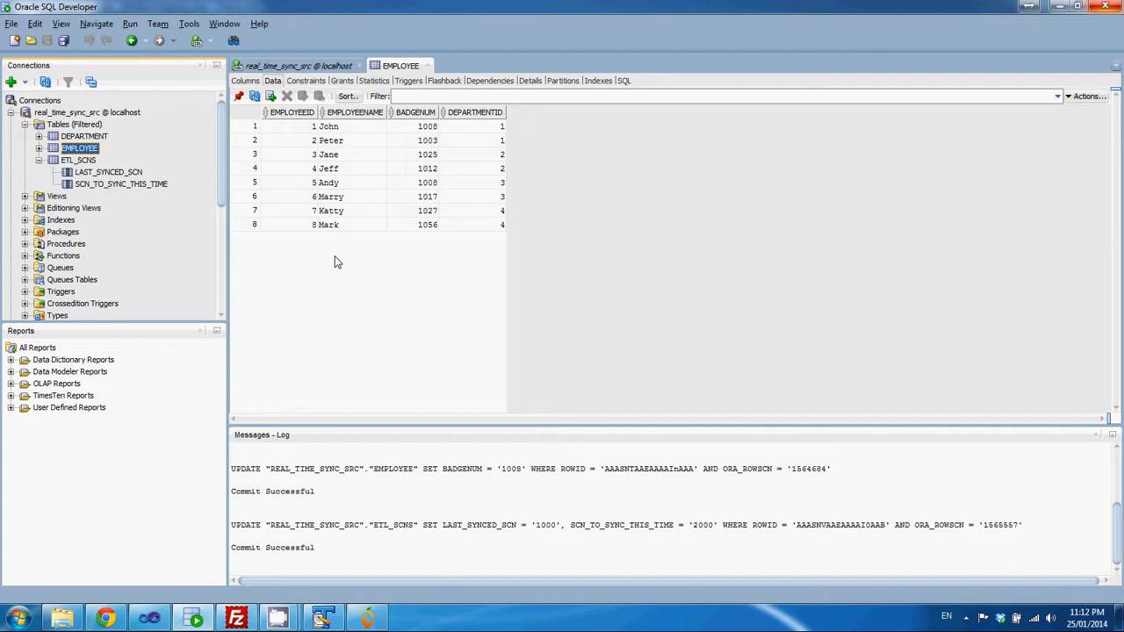
click(494, 129)
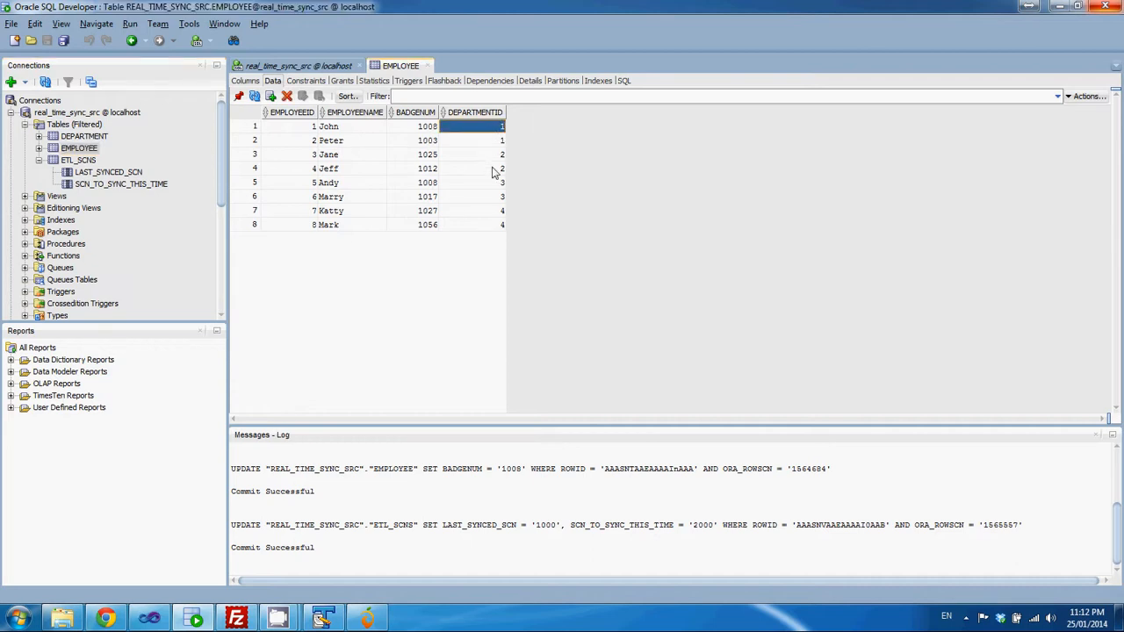
click(494, 171)
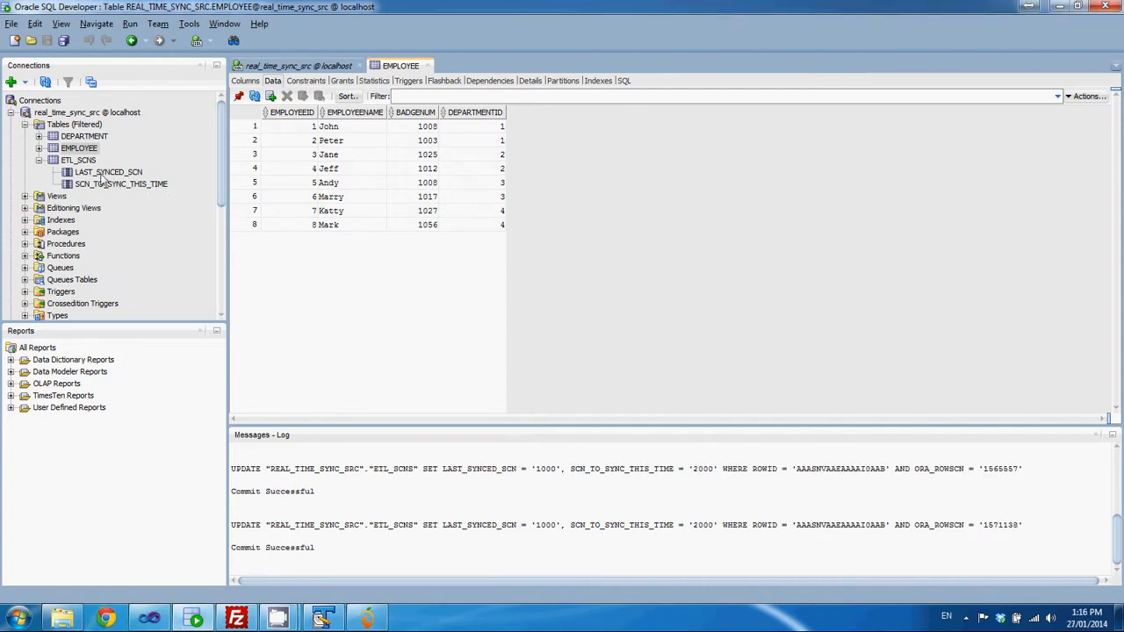
Show the ETL_SCNS table's data and examine its LAST_SYNCED_SCN and SCN_TO_SYNC_THIS_TIME values
click(79, 161)
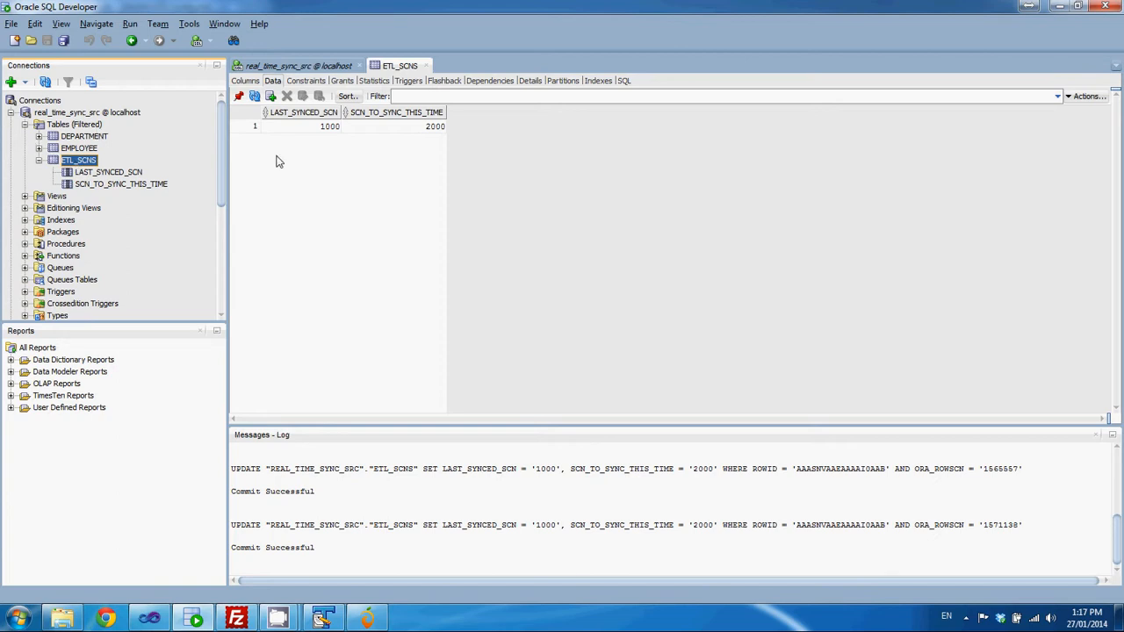
click(292, 130)
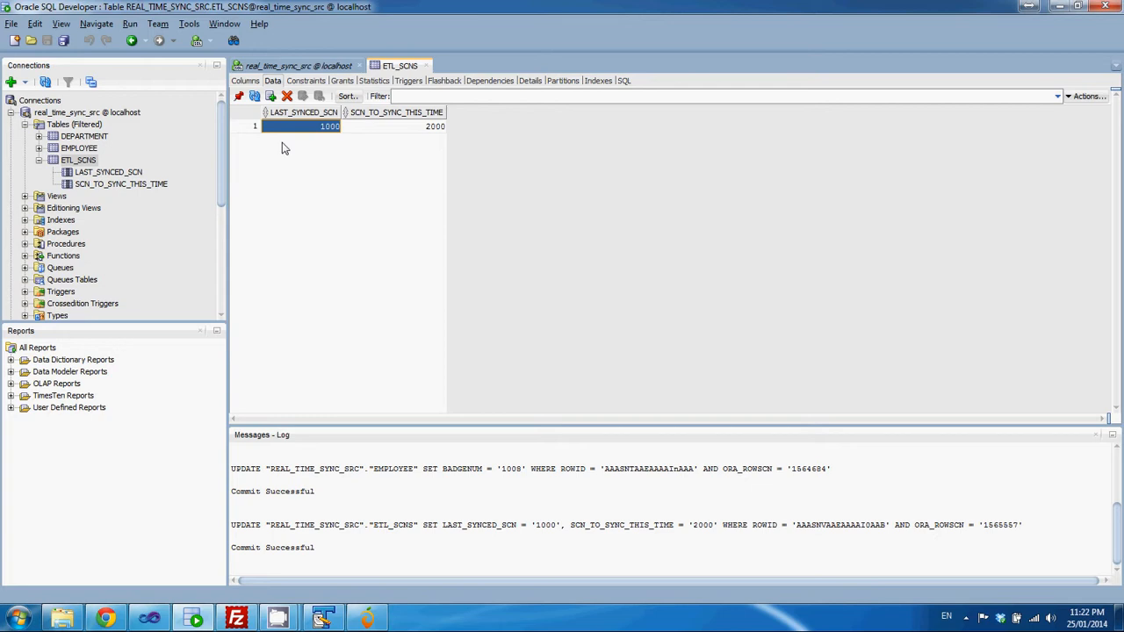
click(378, 132)
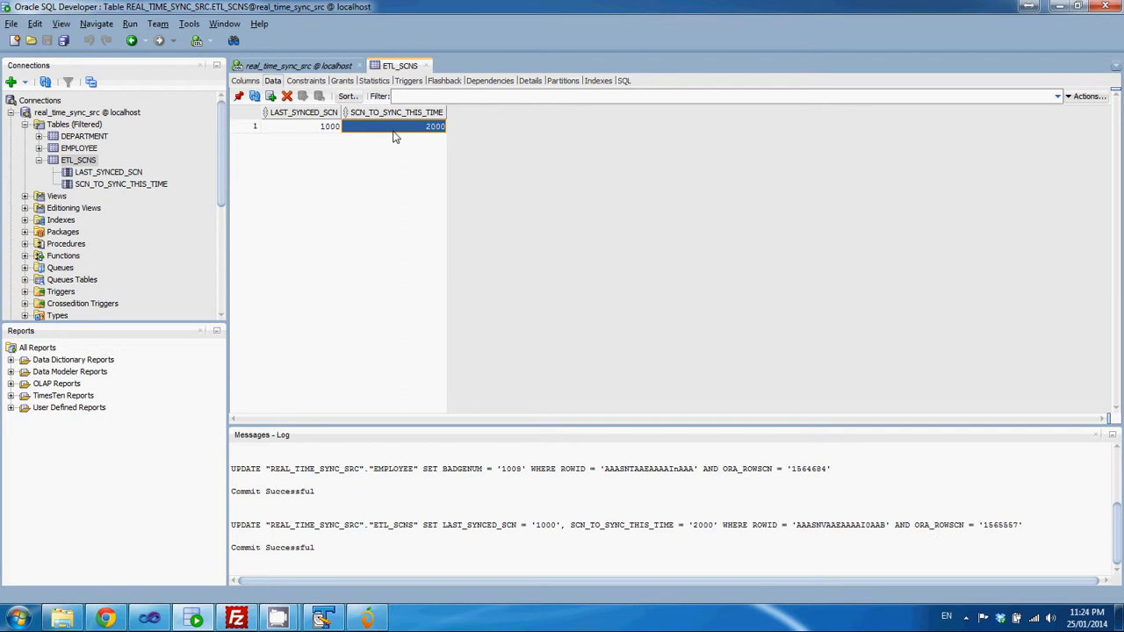
click(318, 127)
click(368, 128)
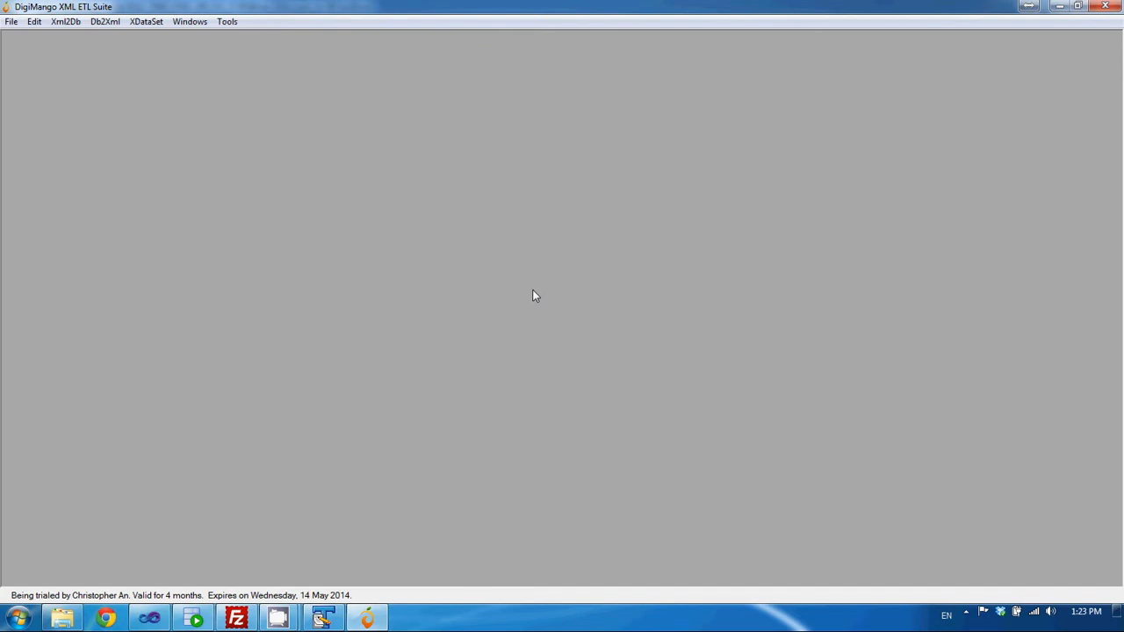
In DigiMango XML ETL Suite, open the file "Db2Xml mapping spec - Oracle.xml"
click(12, 21)
click(25, 41)
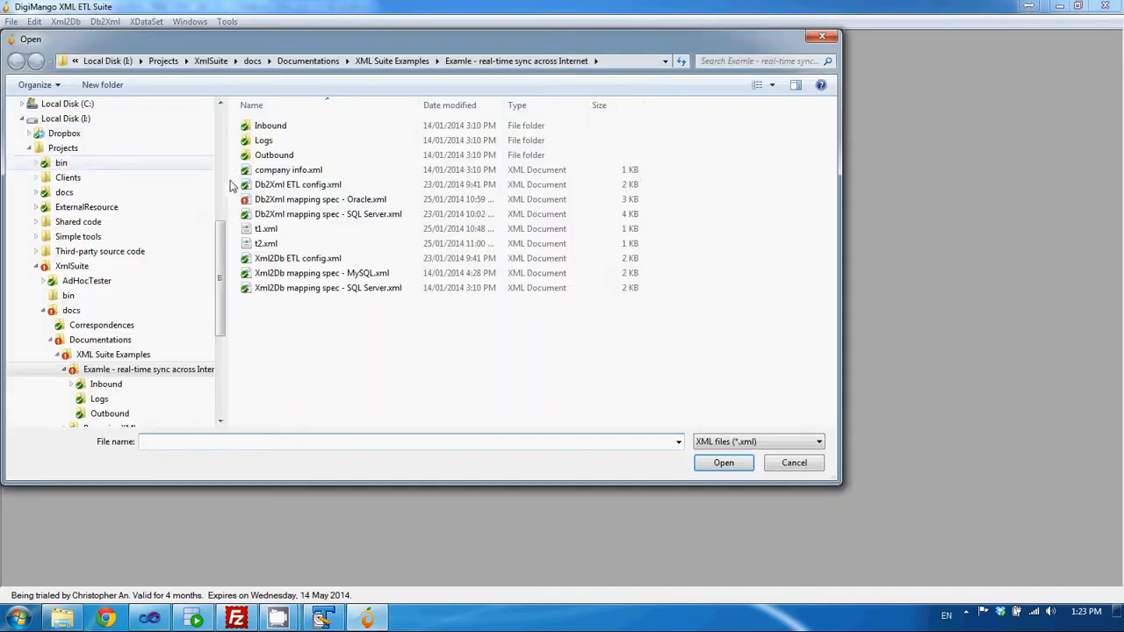
click(305, 202)
double_click(305, 202)
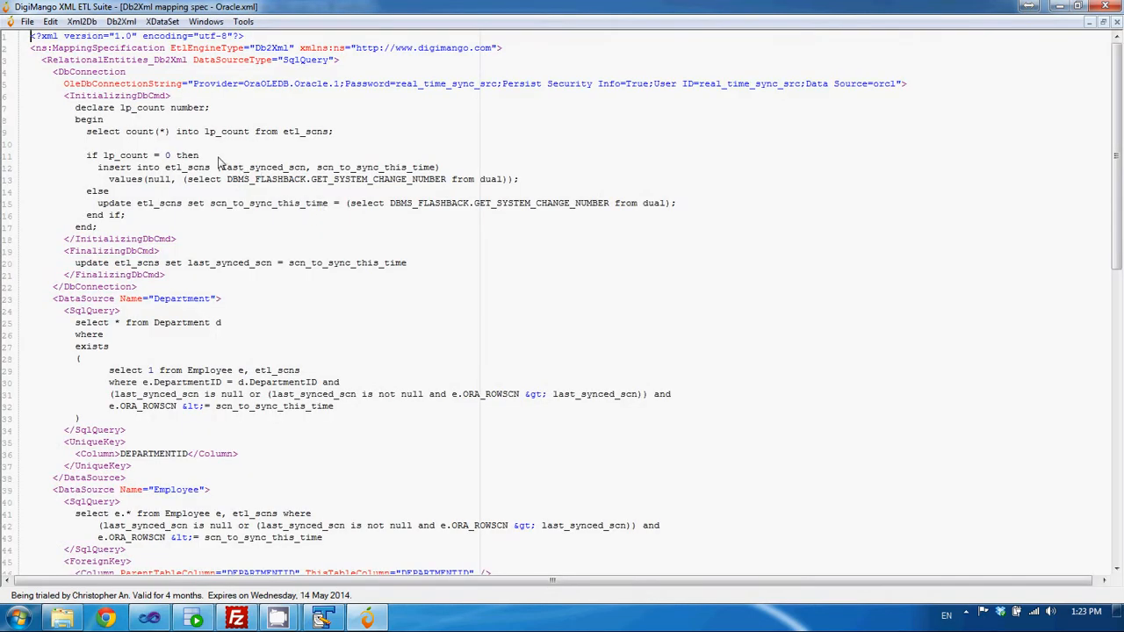
Locate and compare the InitializingDbCmd and FinalizingDbCmd elements in the mapping specification's database connection
double_click(111, 97)
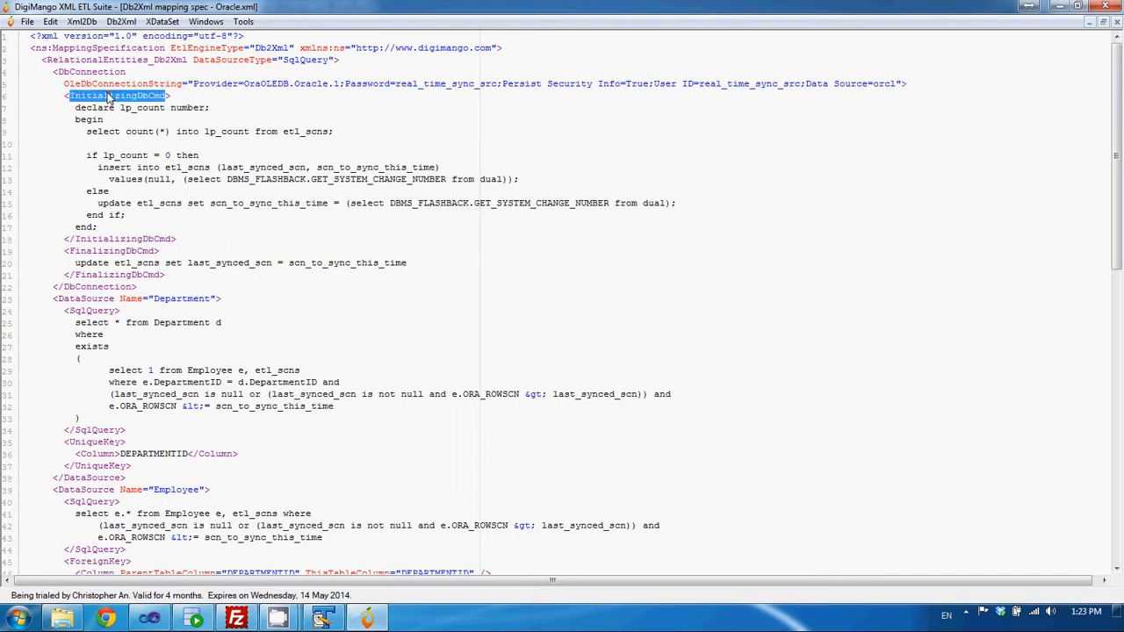
click(176, 133)
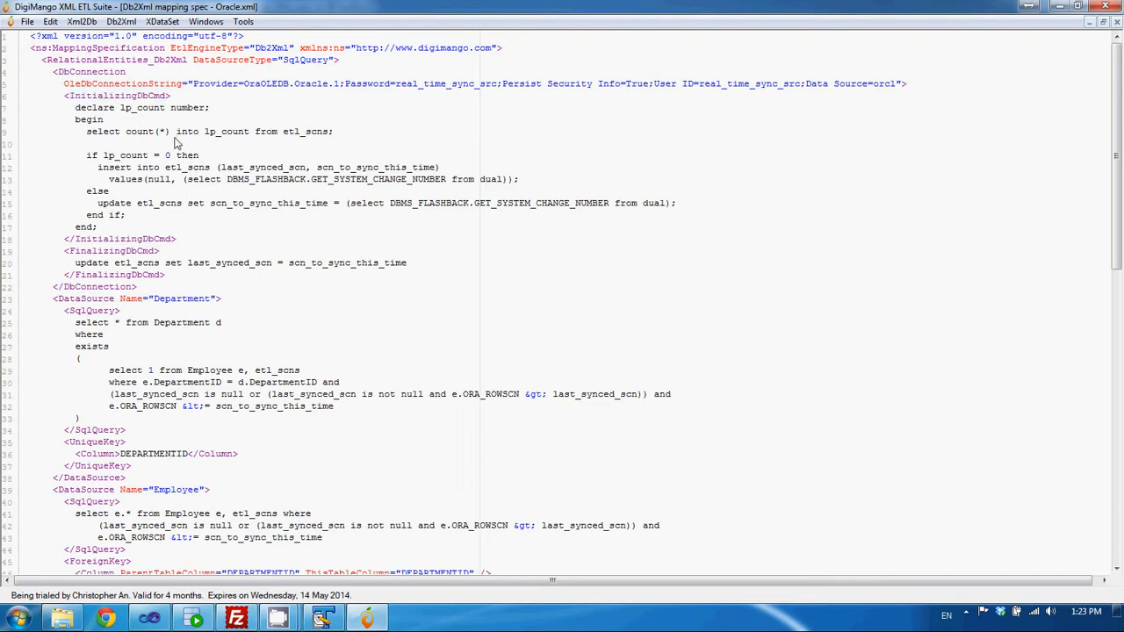
click(151, 251)
double_click(116, 253)
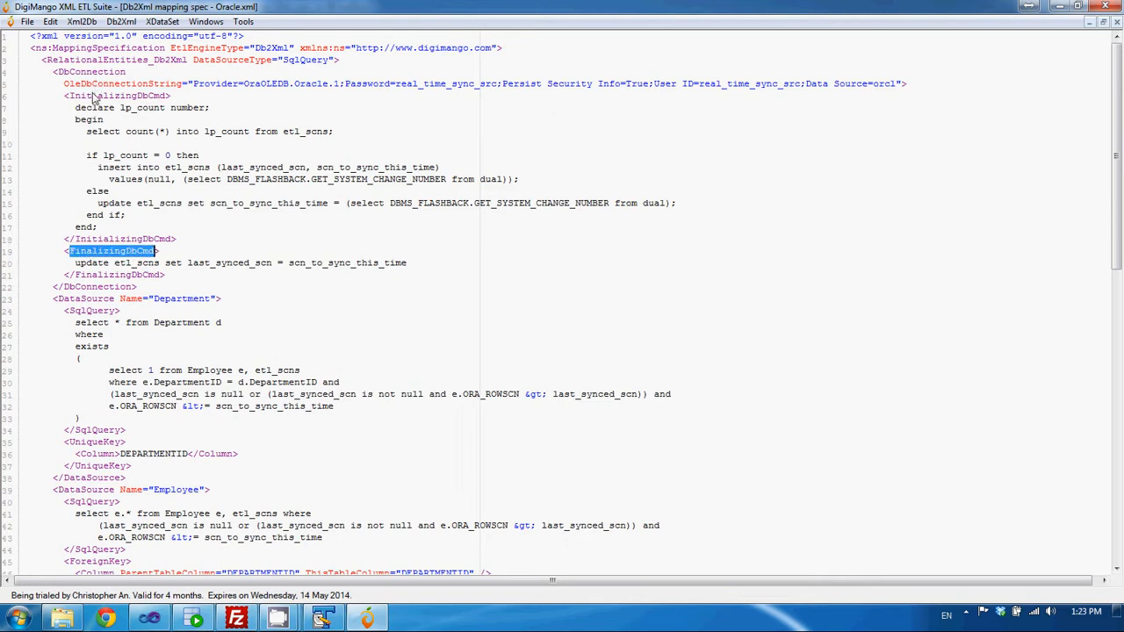
double_click(94, 96)
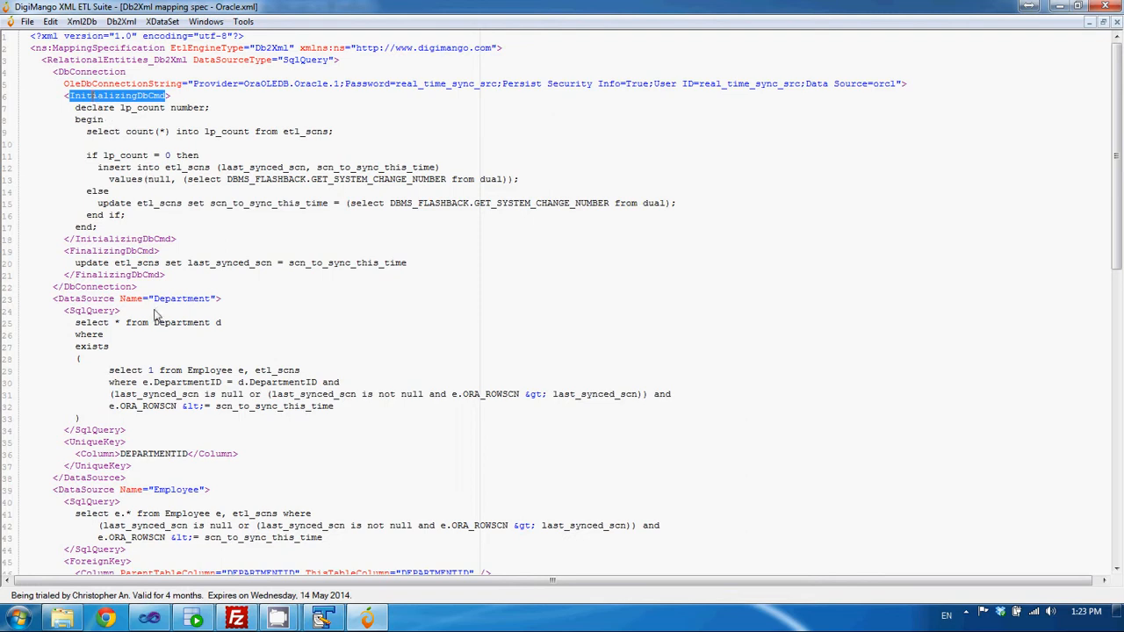
double_click(112, 253)
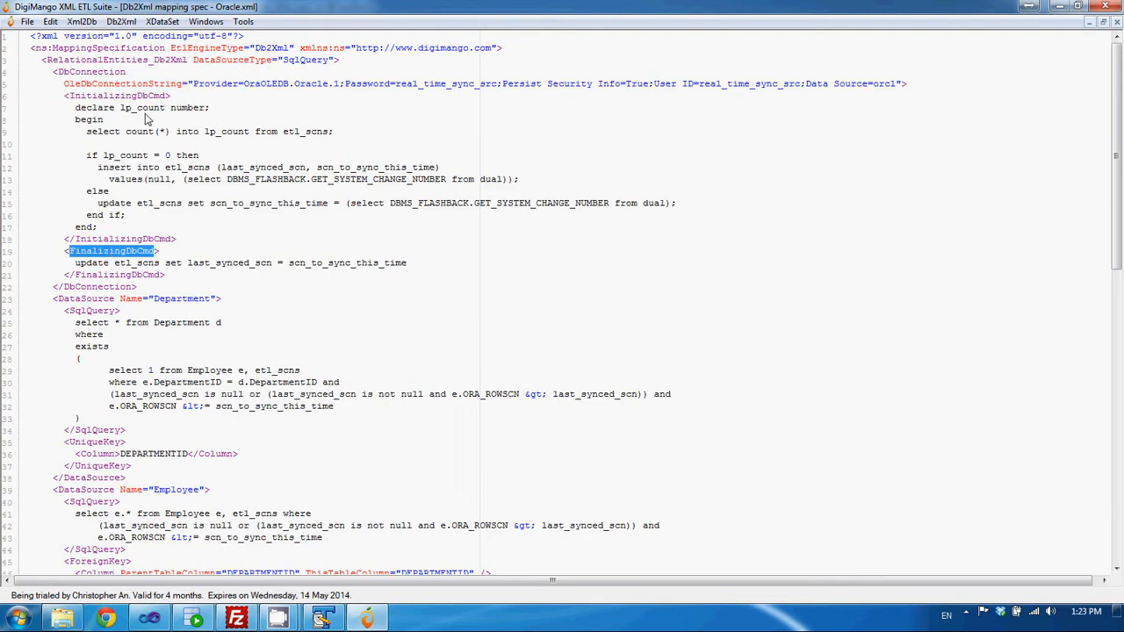
Examine how the initializing command counts etl_scns rows and sets scn_to_sync_this_time from DBMS_FLASHBACK.GET_SYSTEM_CHANGE_NUMBER
double_click(301, 132)
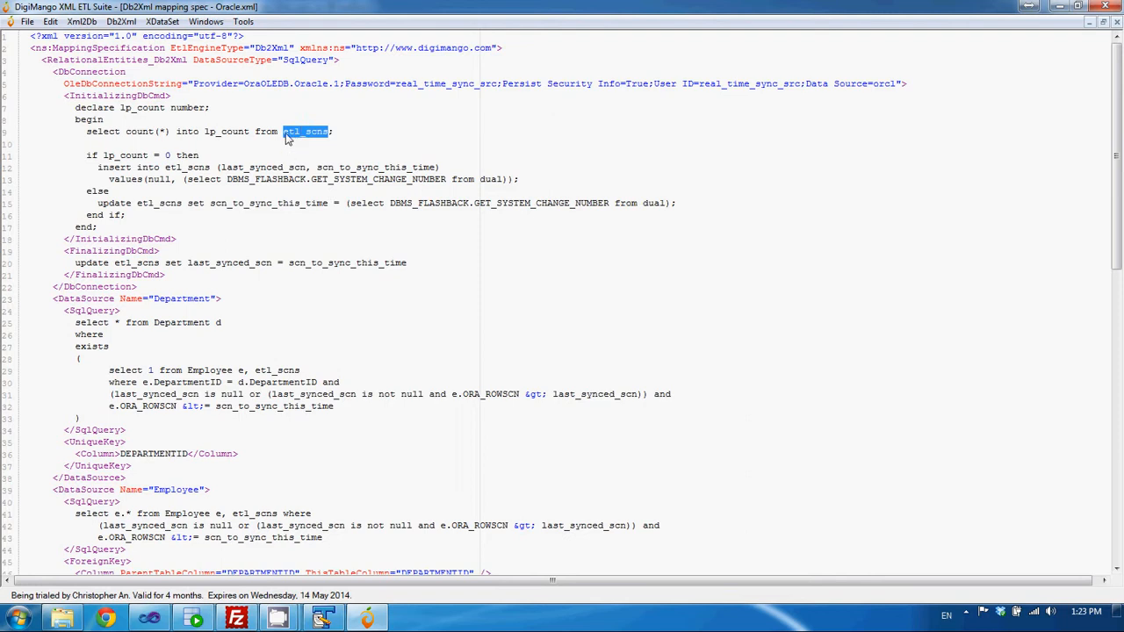
click(115, 166)
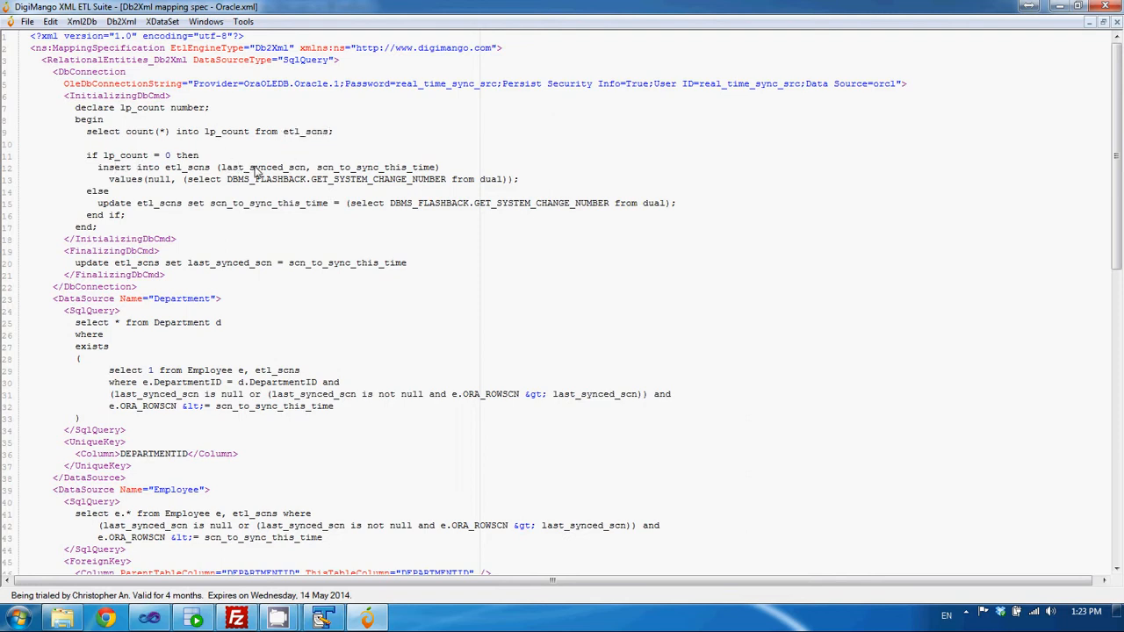
double_click(238, 180)
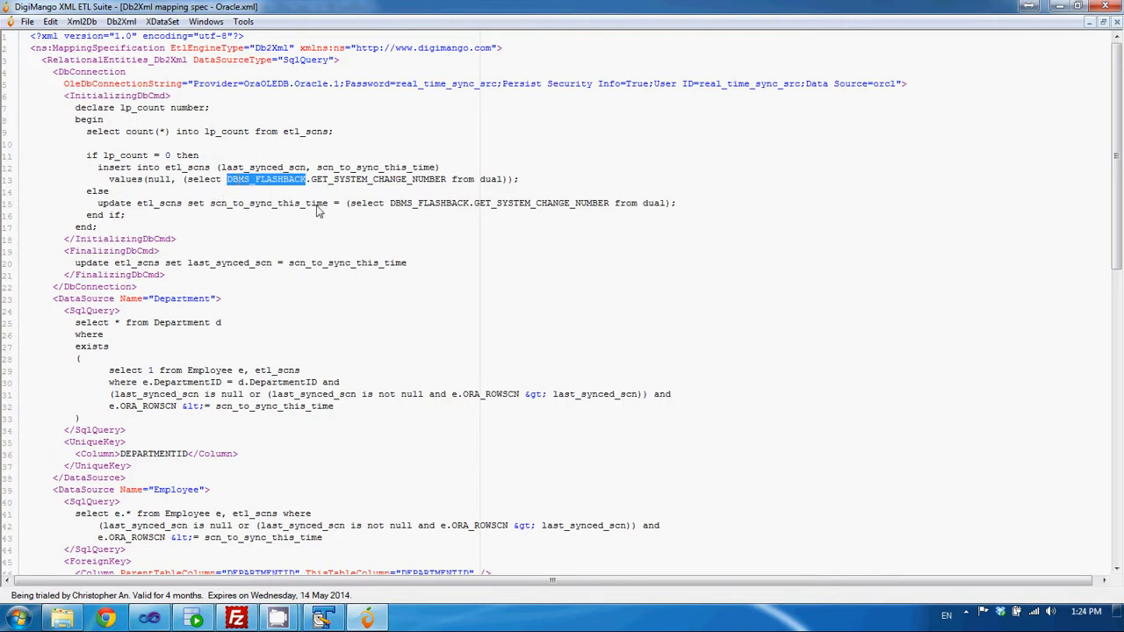
double_click(514, 205)
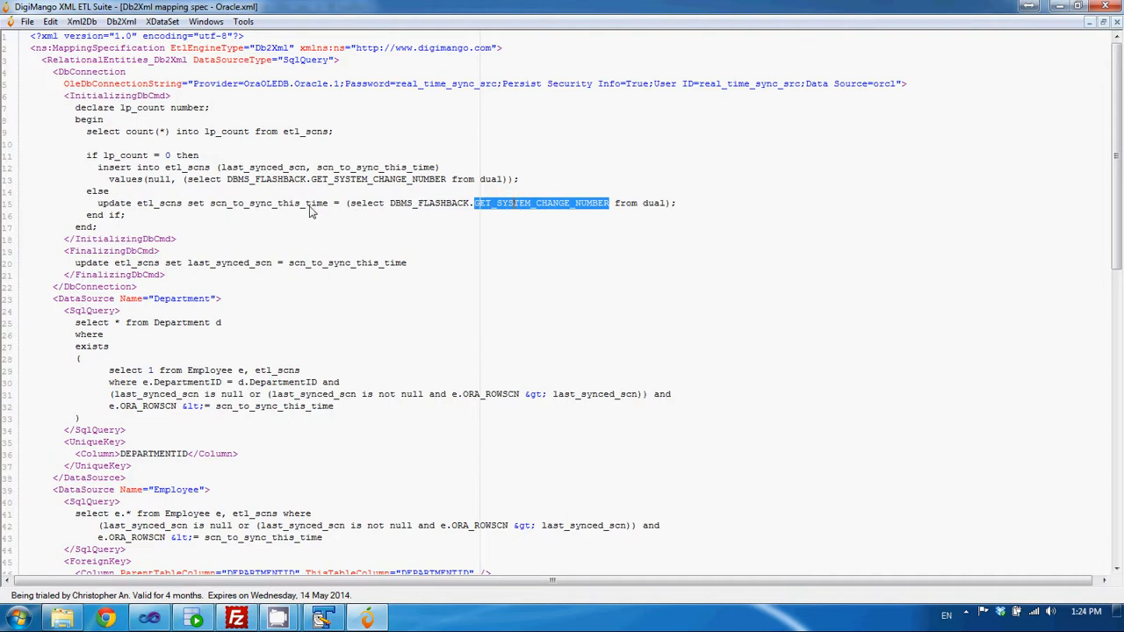
double_click(225, 205)
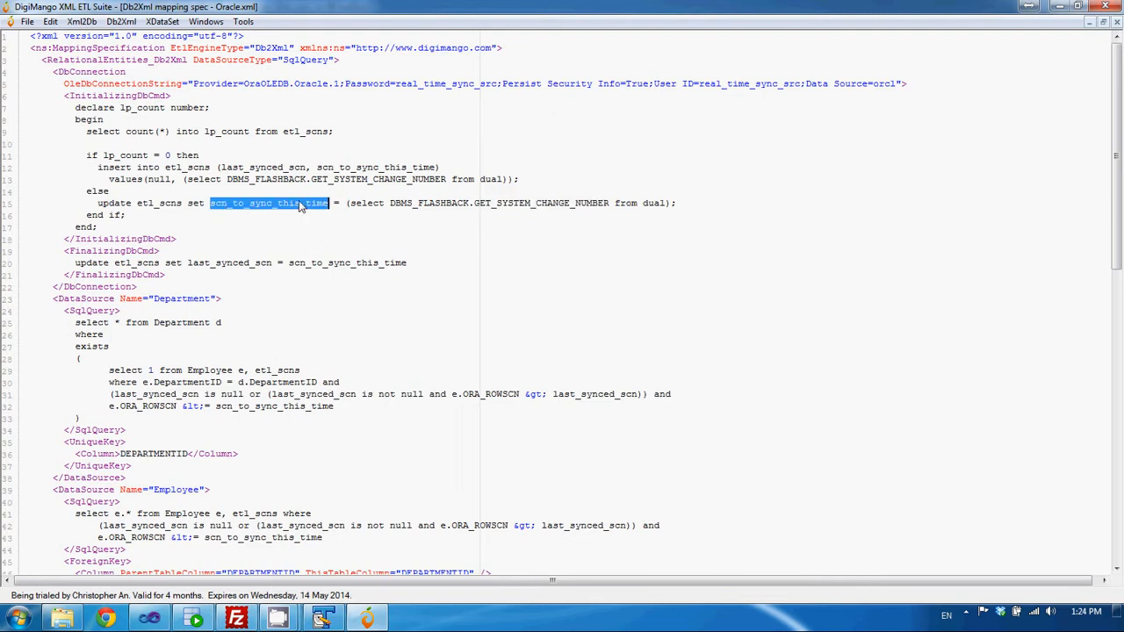
Review the Department data source's SQL query, focusing on the ORA_ROWSCN comparisons with last_synced_scn and scn_to_sync_this_time
scroll(299, 205, down, 2)
scroll(298, 206, down, 3)
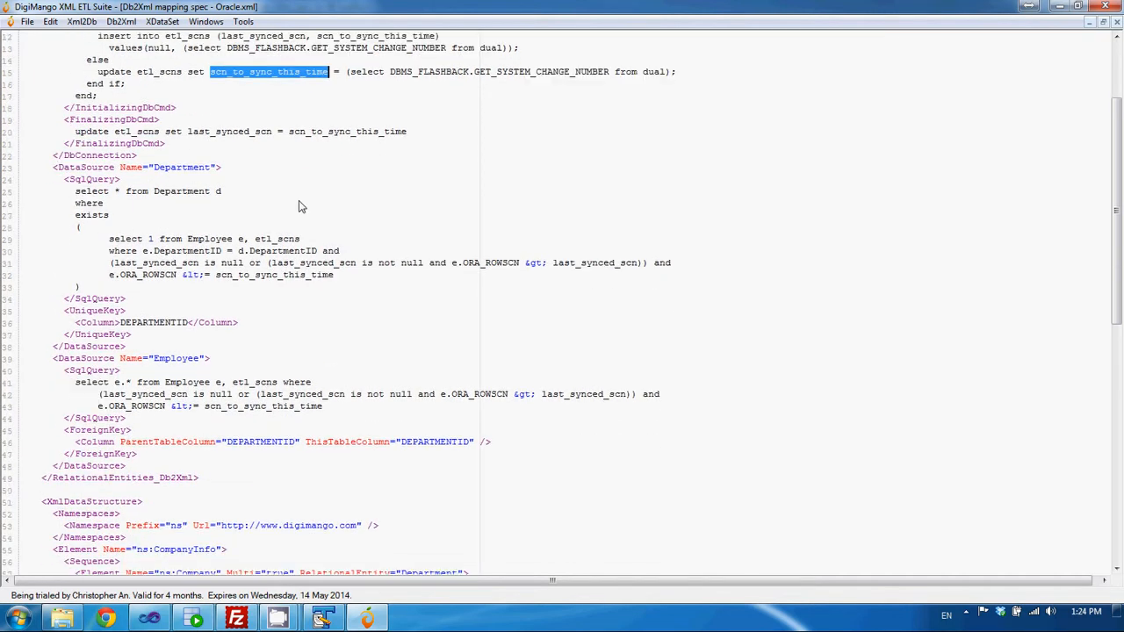
scroll(193, 246, down, 2)
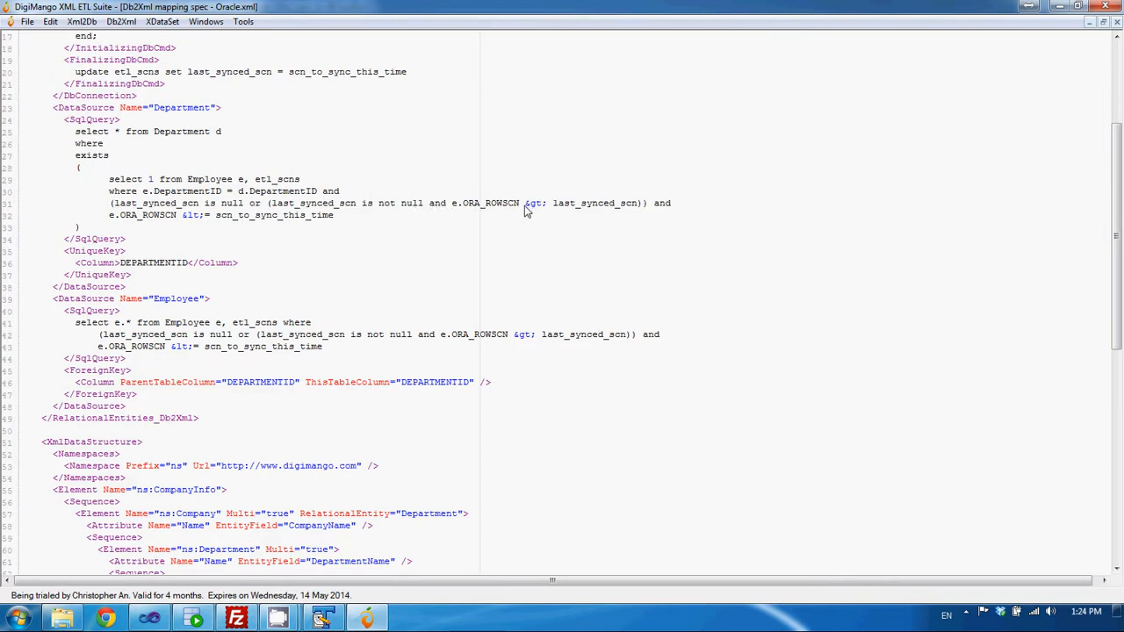
double_click(487, 205)
click(535, 209)
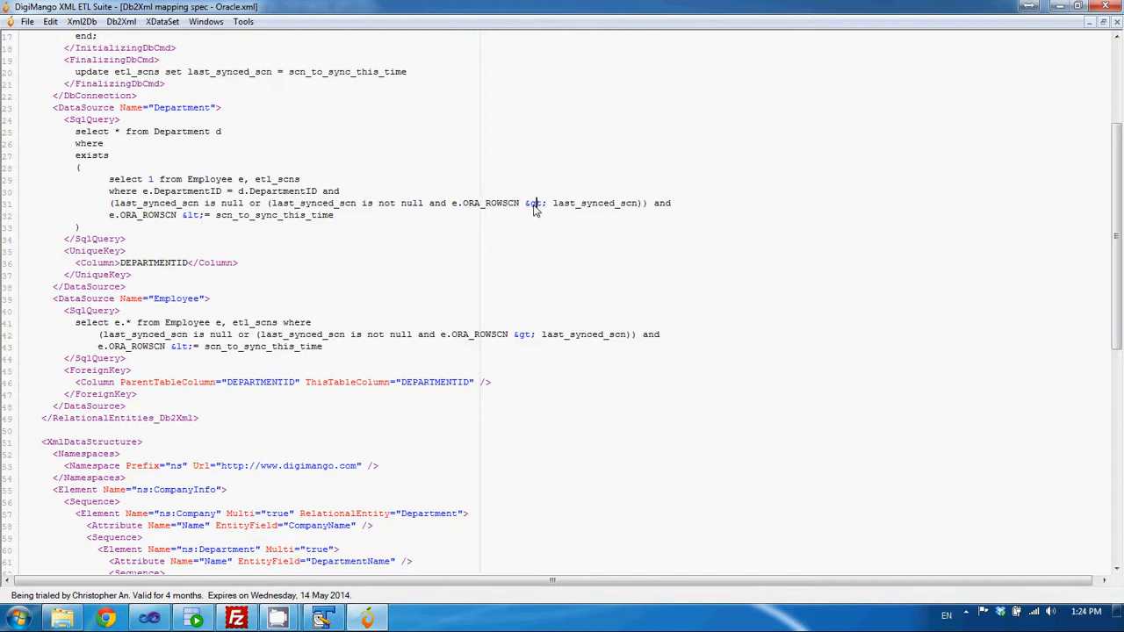
double_click(582, 207)
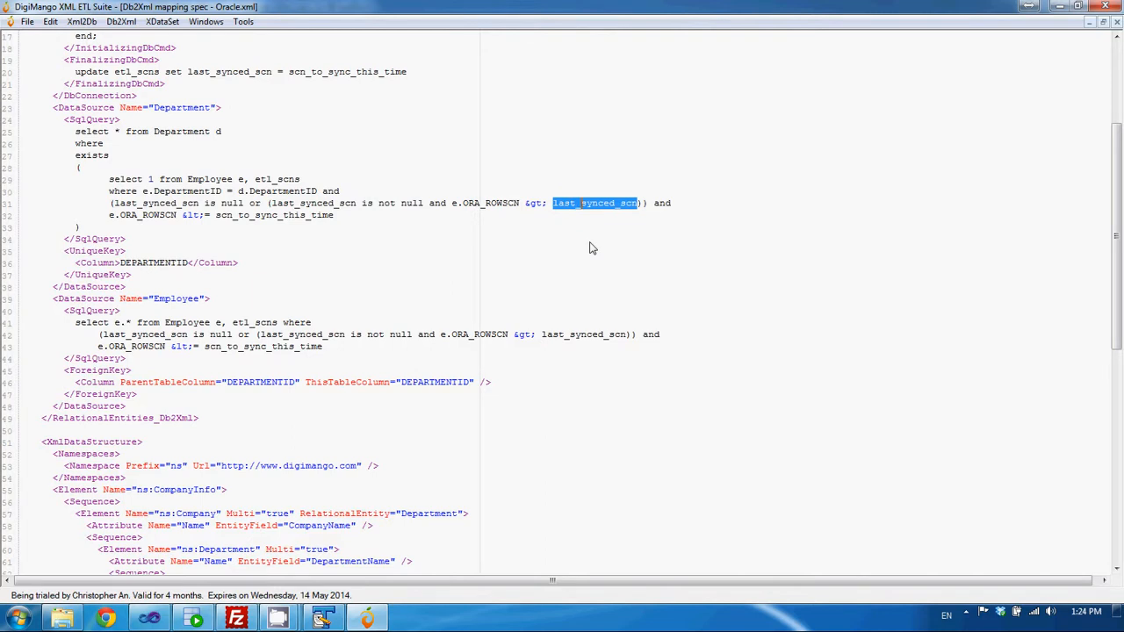
double_click(193, 217)
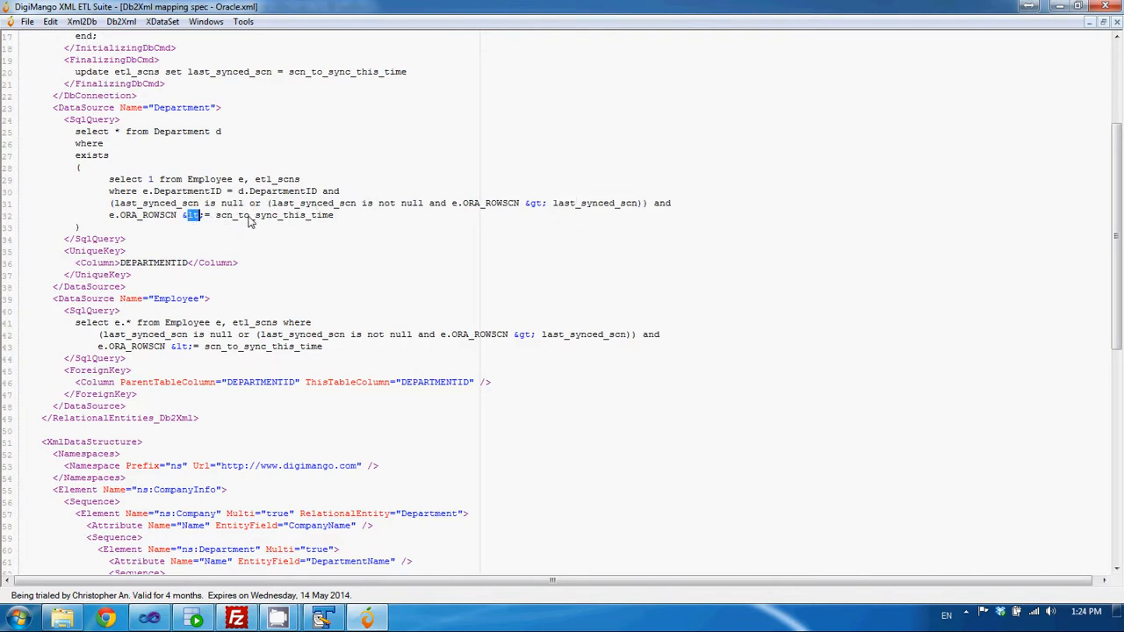
double_click(249, 217)
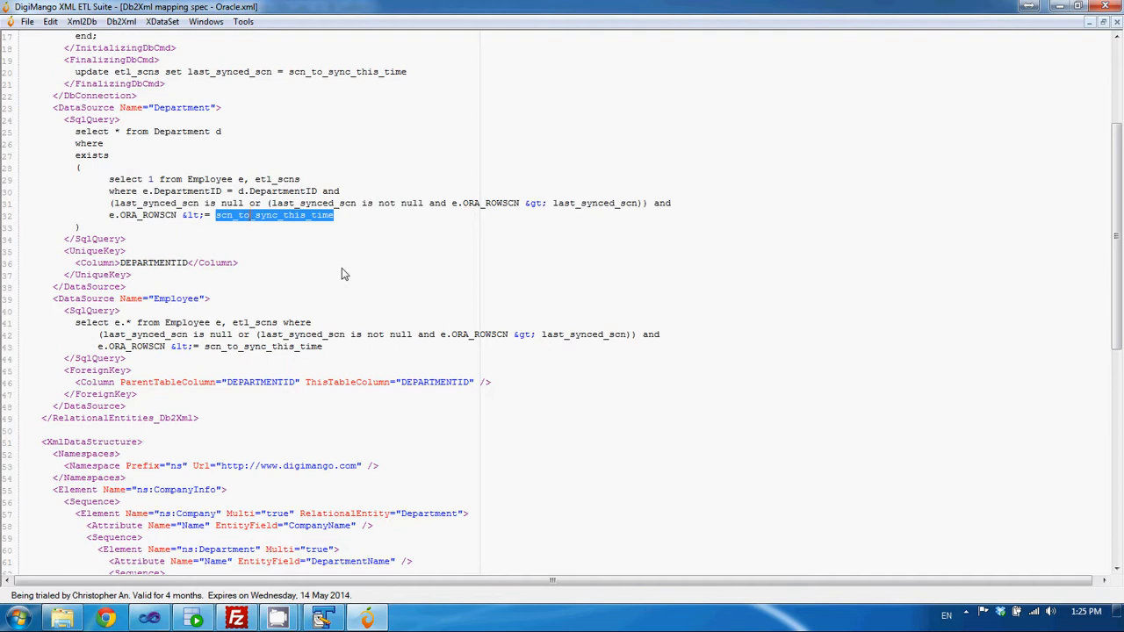
Examine the finalizing command's etl_scns update that assigns scn_to_sync_this_time to last_synced_scn
scroll(343, 274, up, 3)
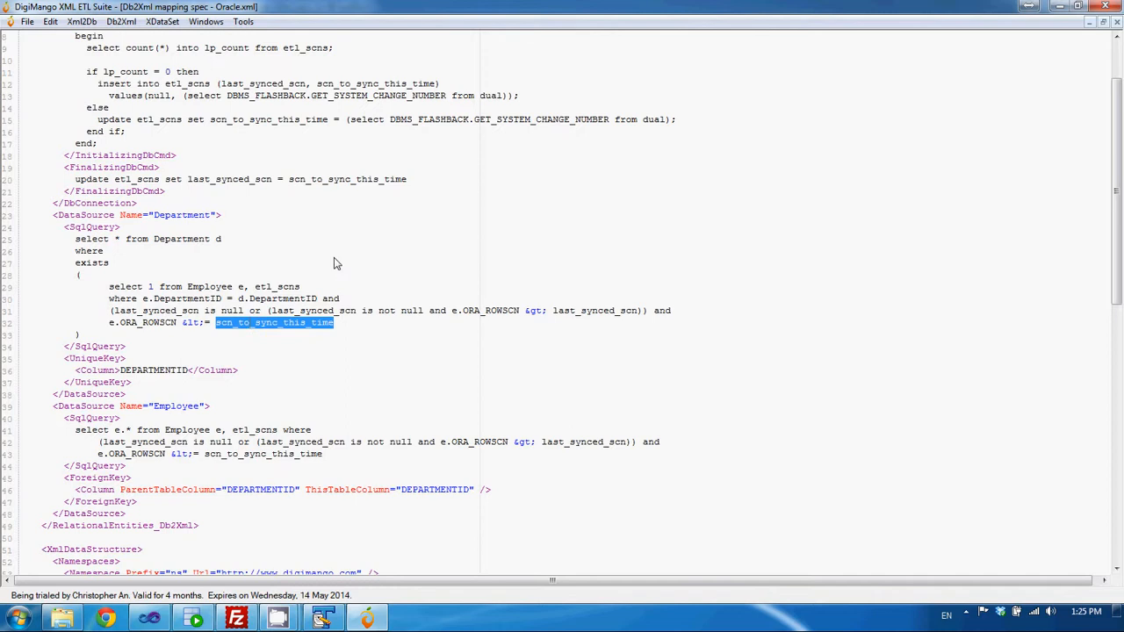
double_click(139, 181)
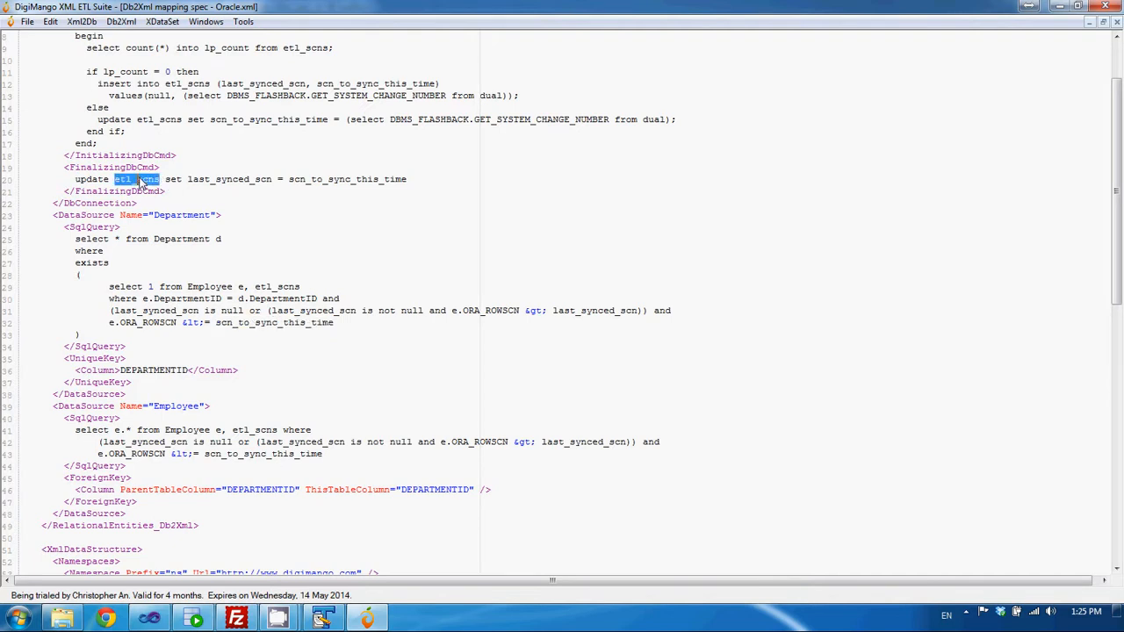
double_click(215, 180)
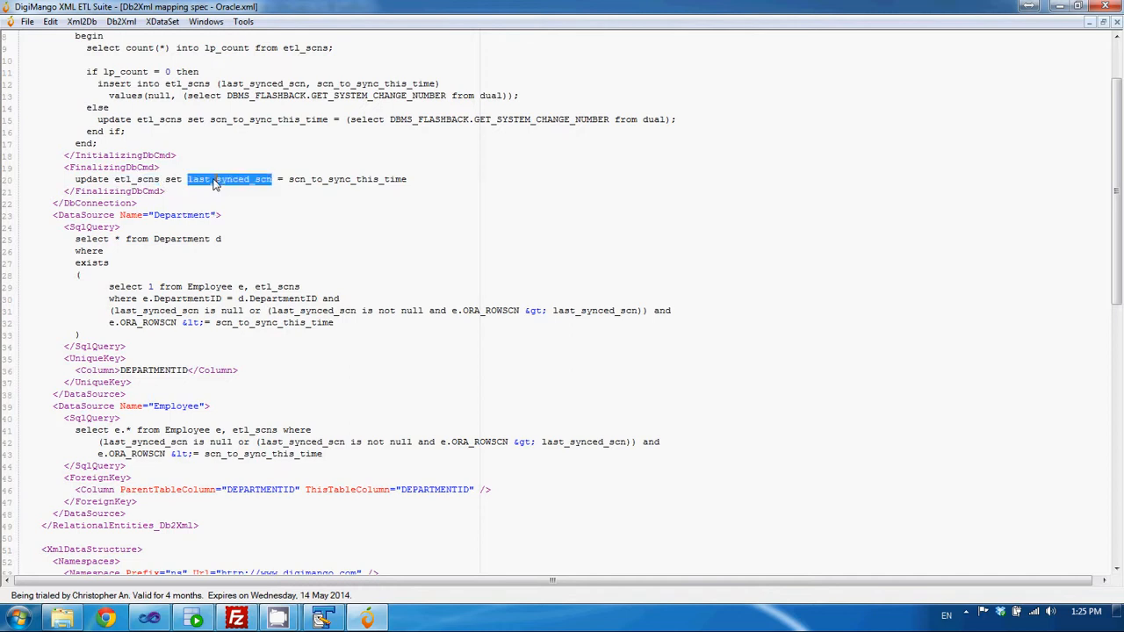
double_click(336, 181)
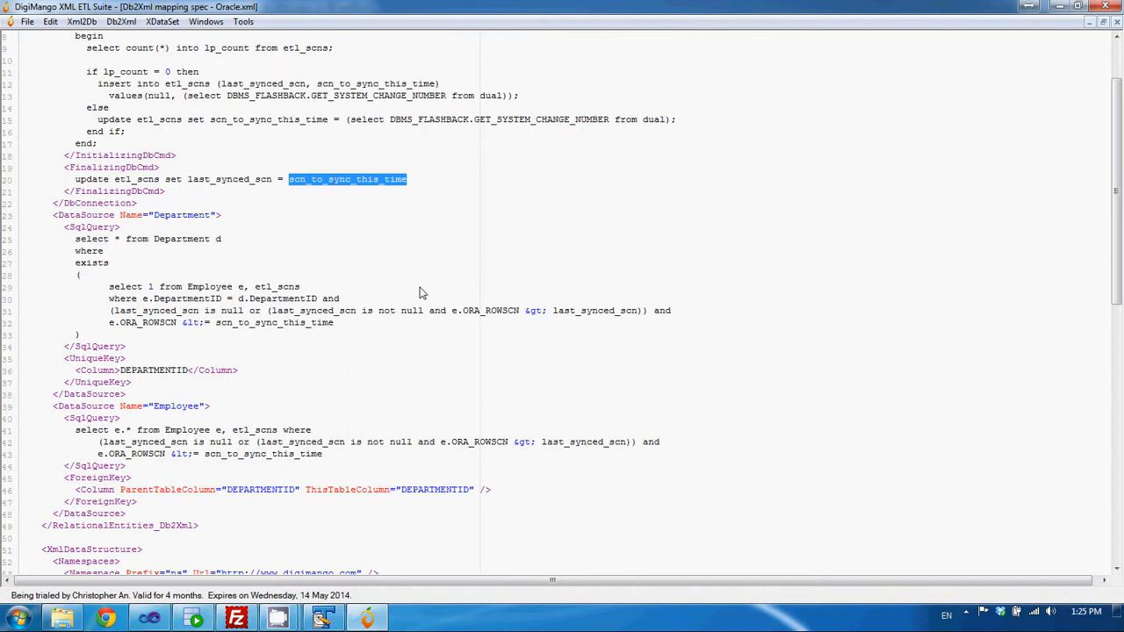
scroll(421, 292, up, 3)
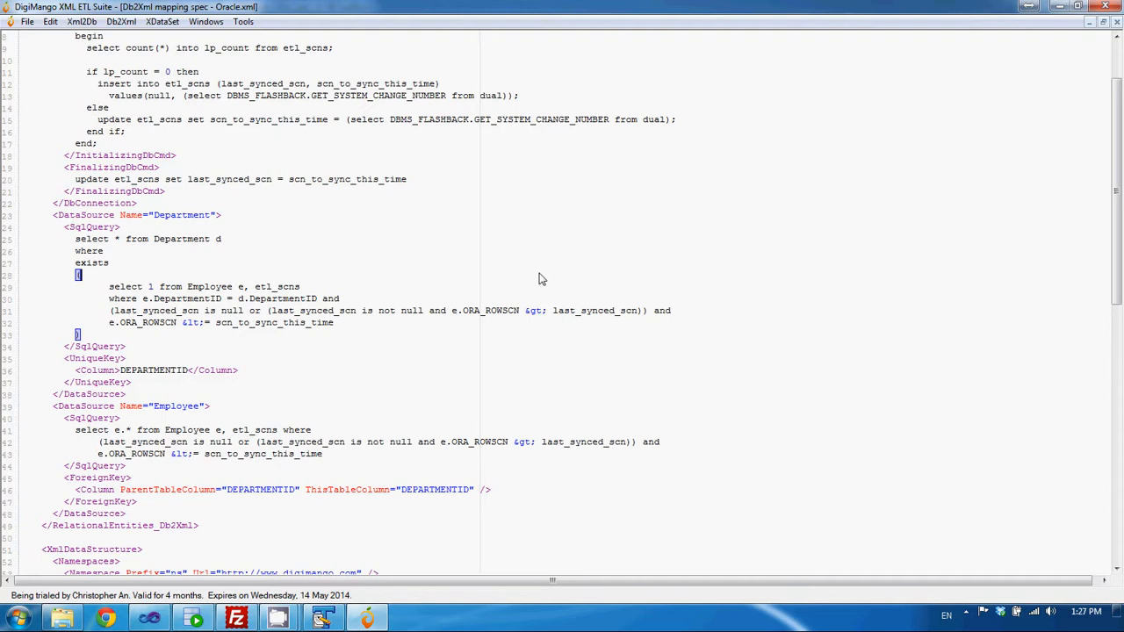
Review the XmlDataStructure section, highlighting the lines from the ns:CompanyInfo element through the section's closing tag
scroll(539, 279, down, 10)
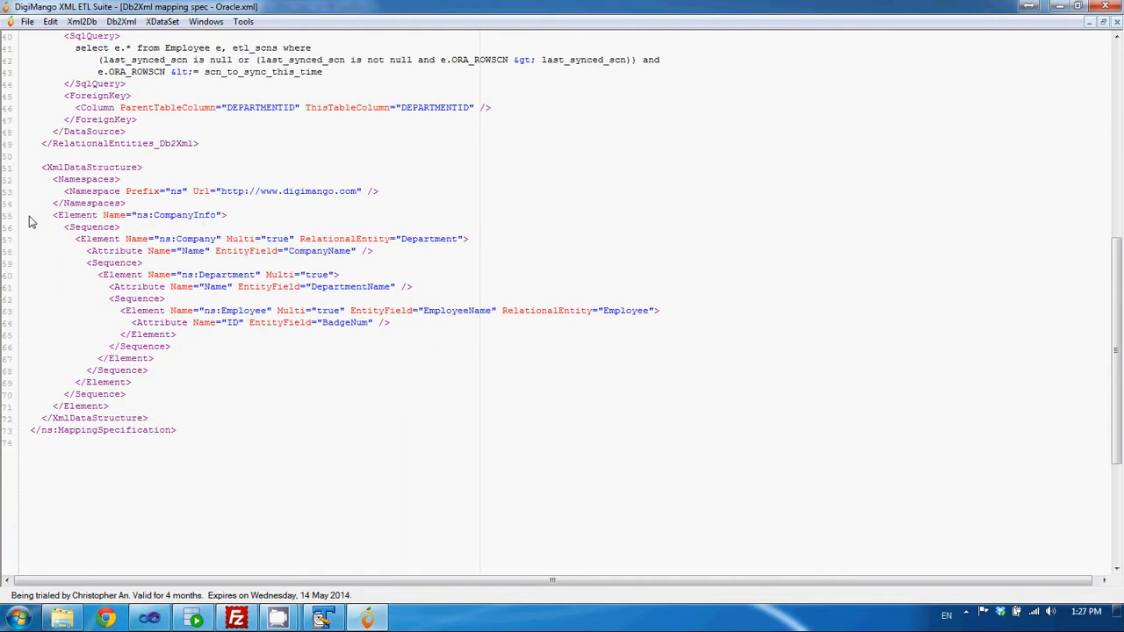
drag(30, 221, 4, 436)
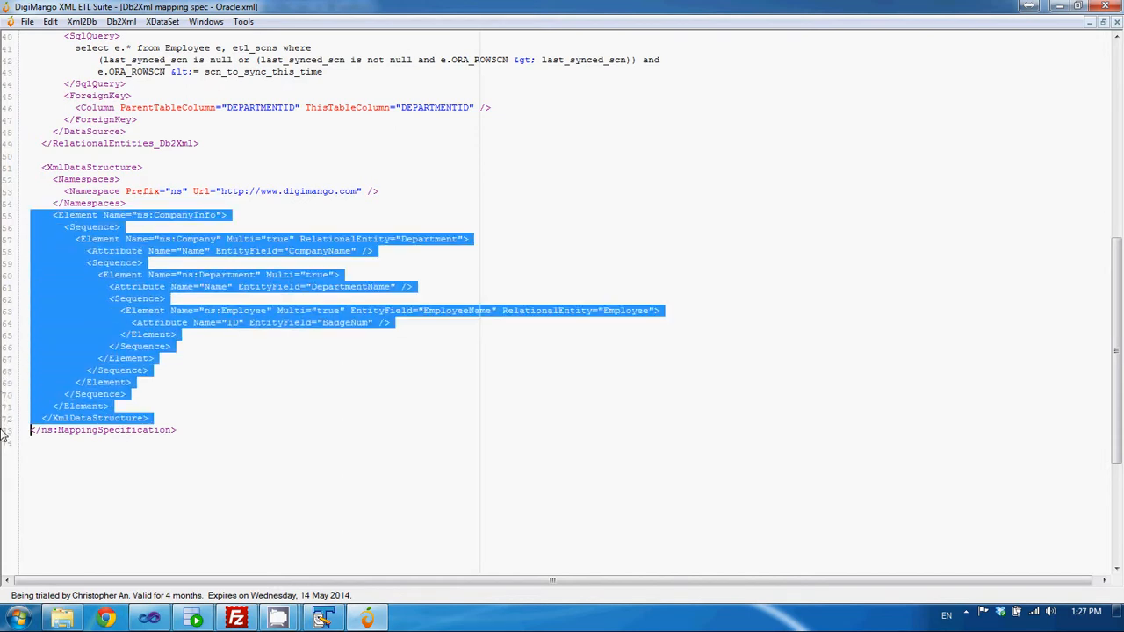
click(278, 299)
scroll(278, 298, up, 4)
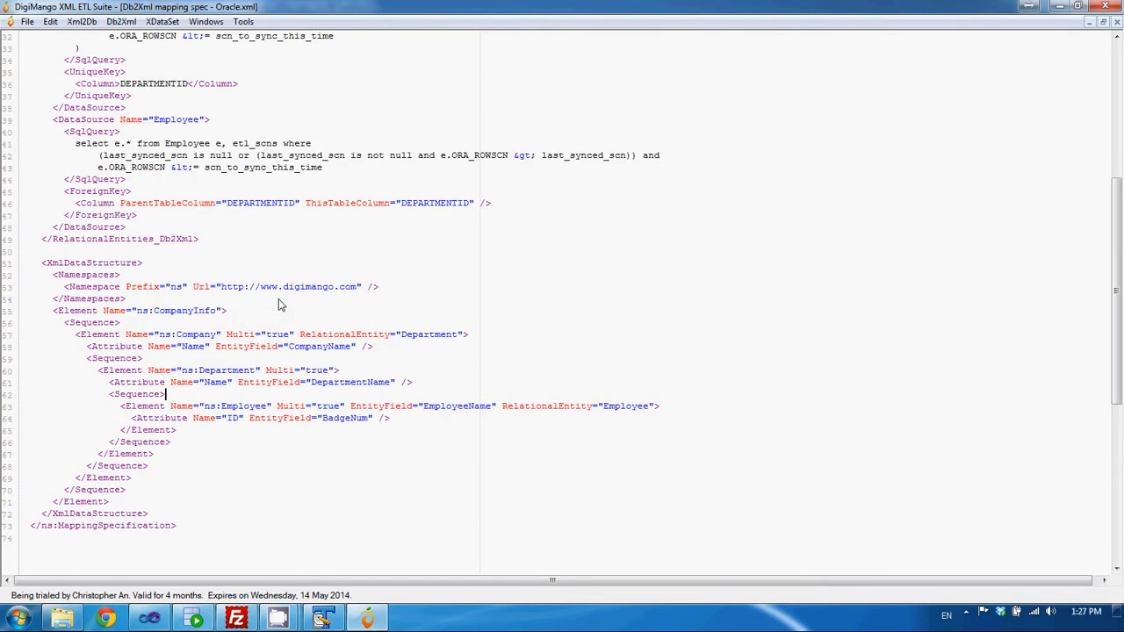
Examine how the RelationalEntity attributes in the XML structure refer to the Department and Employee data sources defined above
double_click(342, 384)
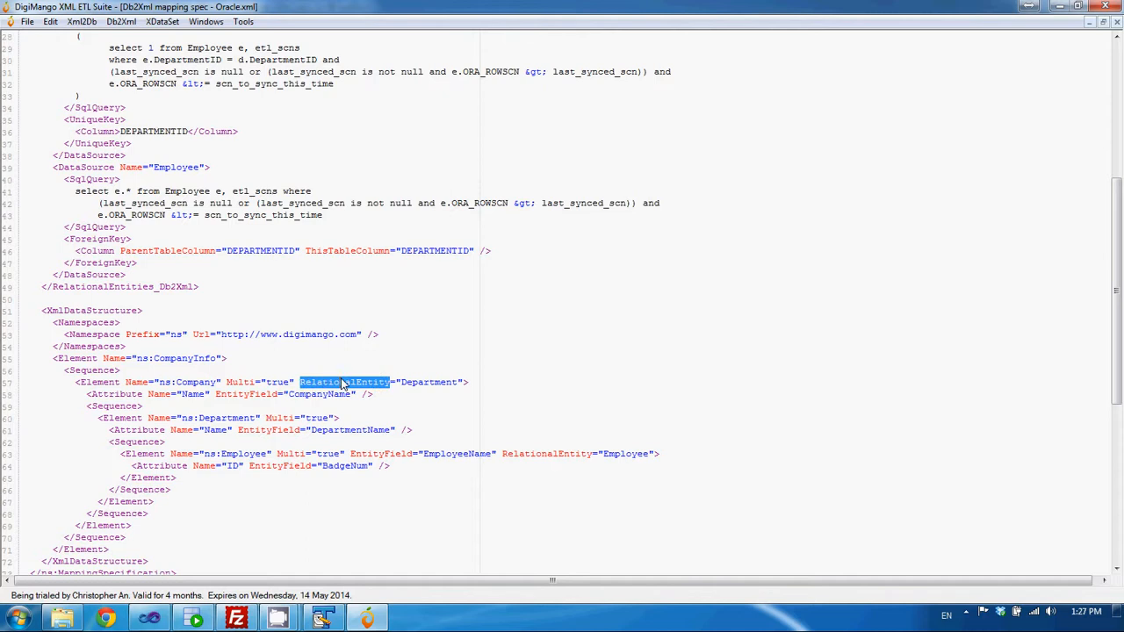
scroll(309, 172, up, 8)
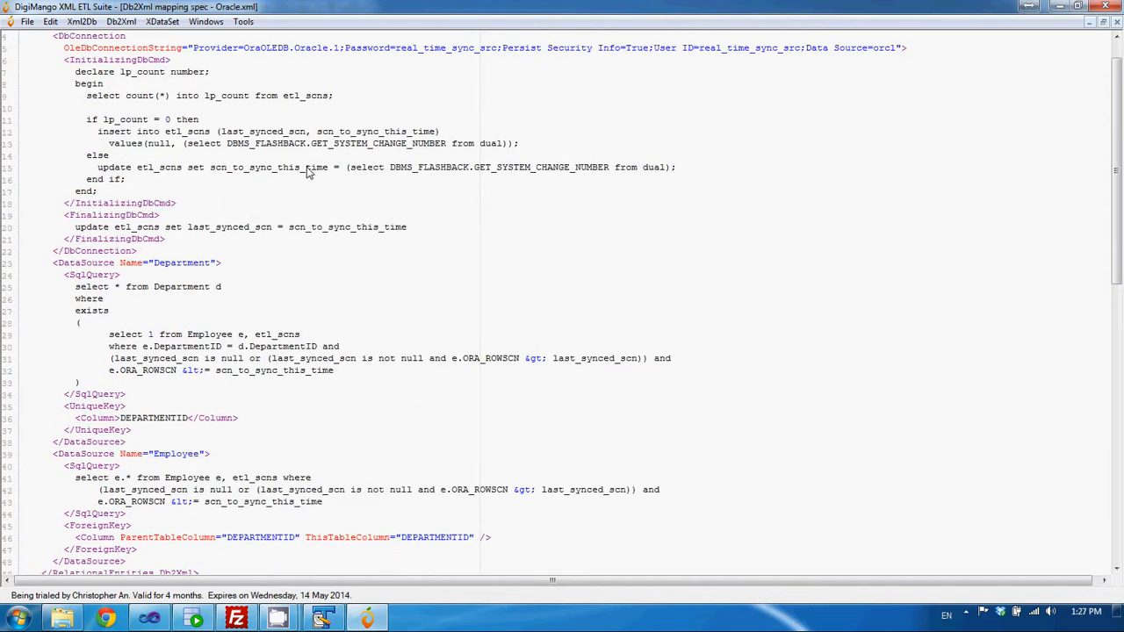
scroll(244, 124, up, 1)
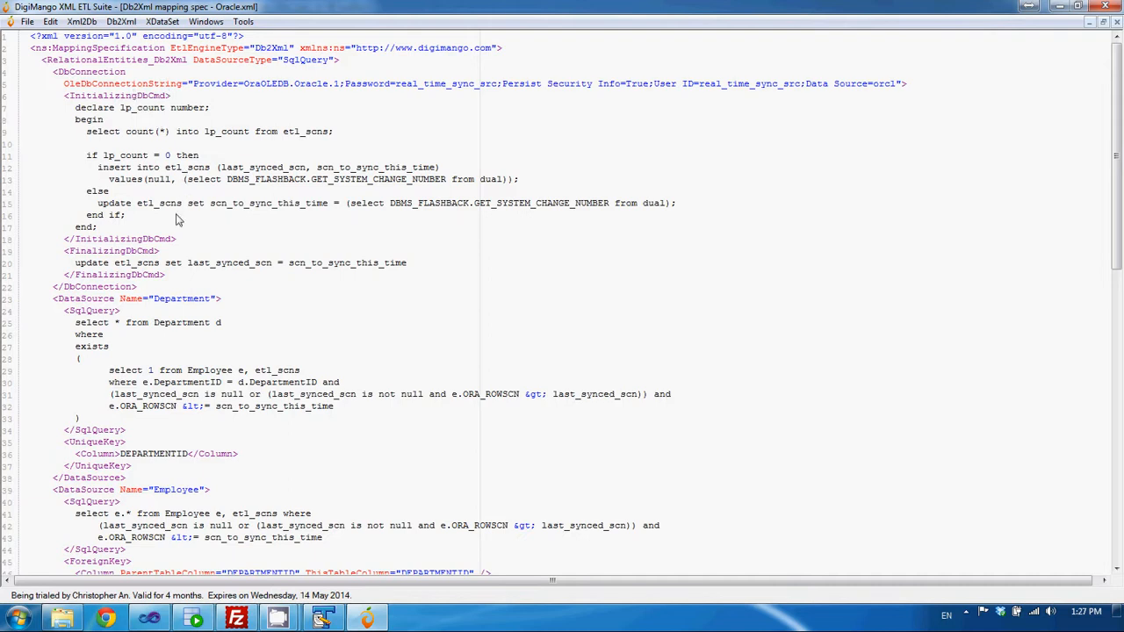
double_click(183, 299)
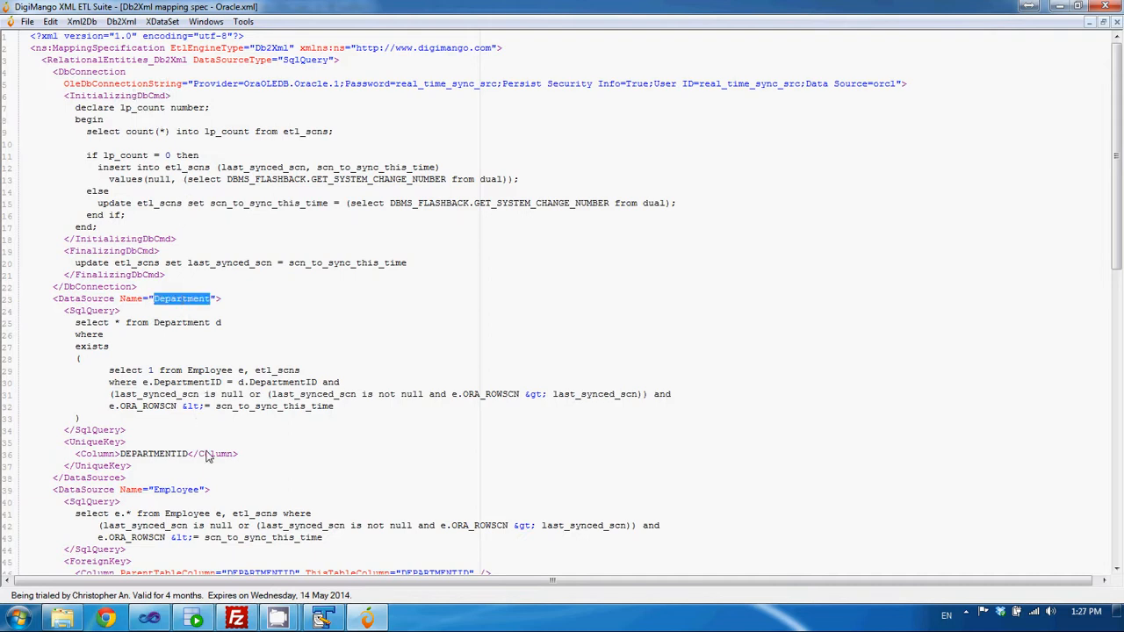
double_click(178, 491)
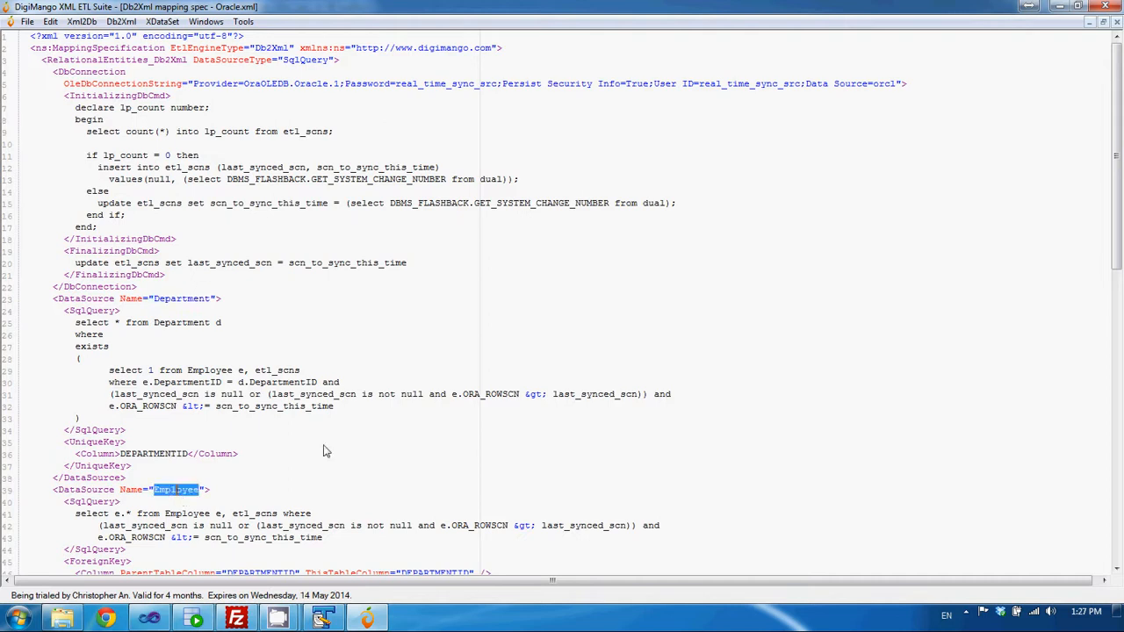
scroll(323, 450, down, 5)
scroll(323, 451, down, 5)
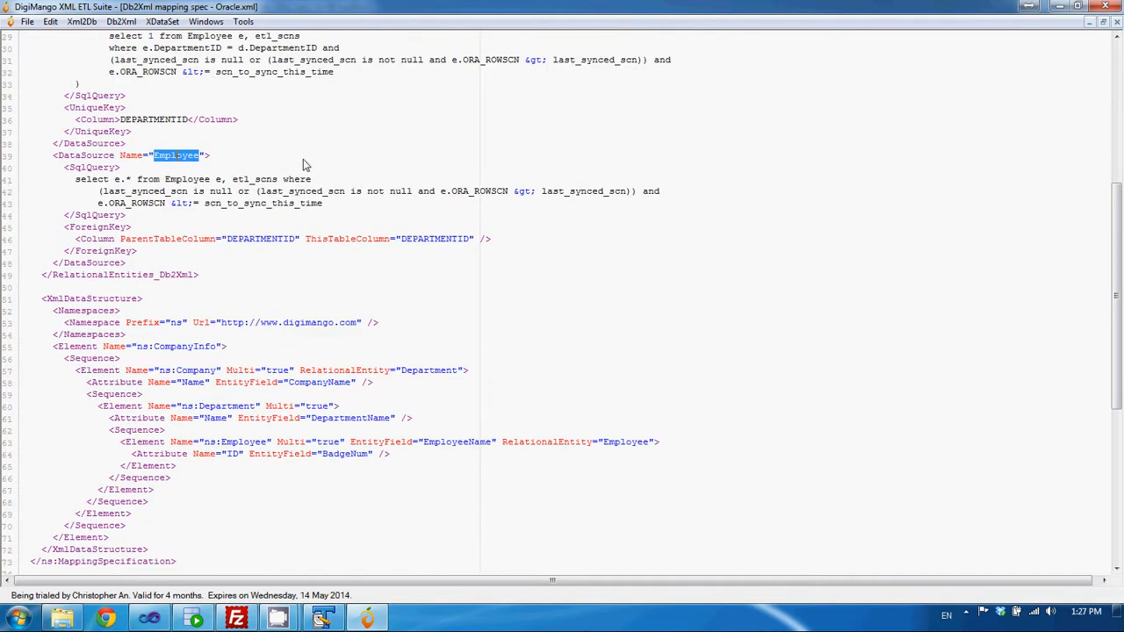
click(430, 373)
double_click(430, 373)
double_click(632, 442)
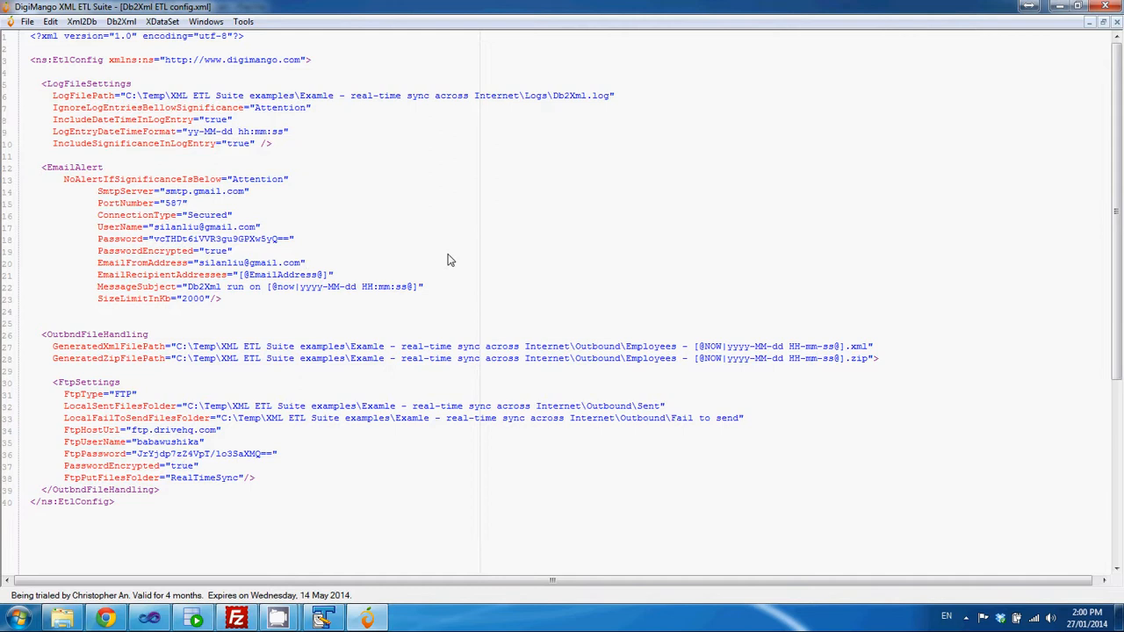
Review the LogFileSettings section of the Db2Xml ETL config, focusing on the log file path and the ignored-entry significance level
double_click(74, 60)
click(216, 131)
drag(126, 95, 615, 102)
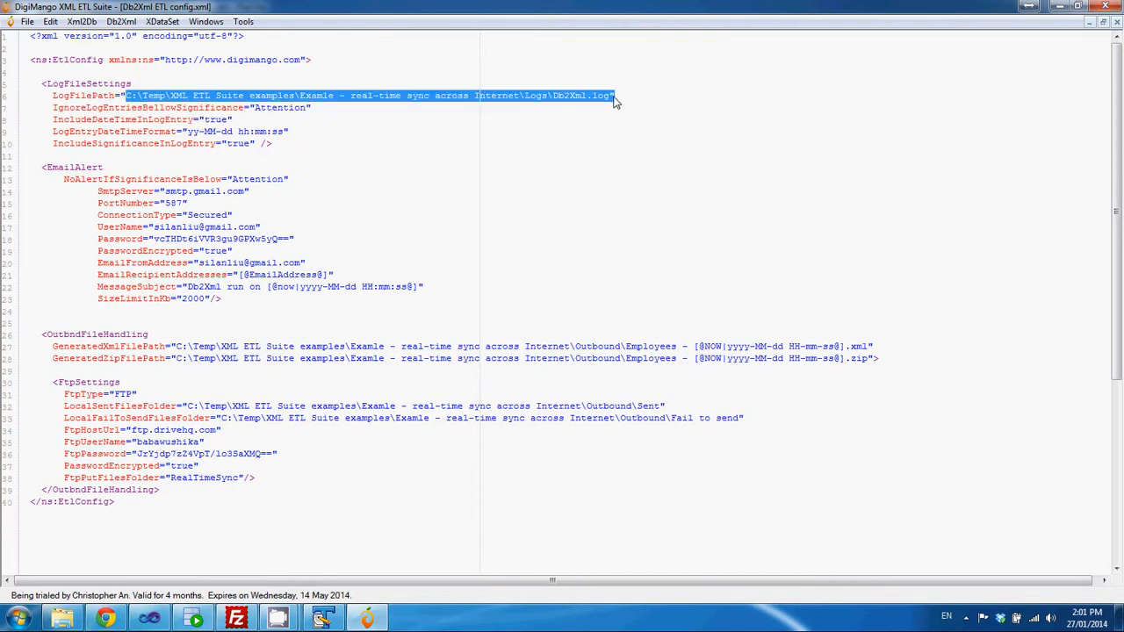
click(615, 99)
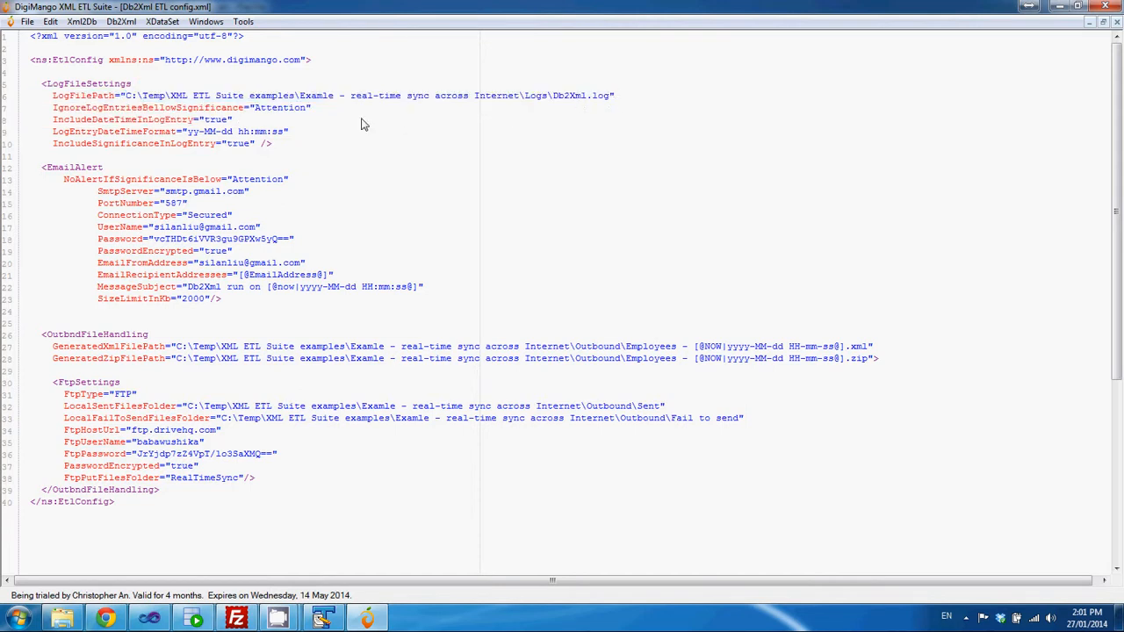
double_click(274, 108)
click(274, 111)
Review the EmailAlert section, focusing on the alert significance threshold and the mail account's user name
double_click(74, 169)
double_click(260, 183)
drag(154, 230, 260, 229)
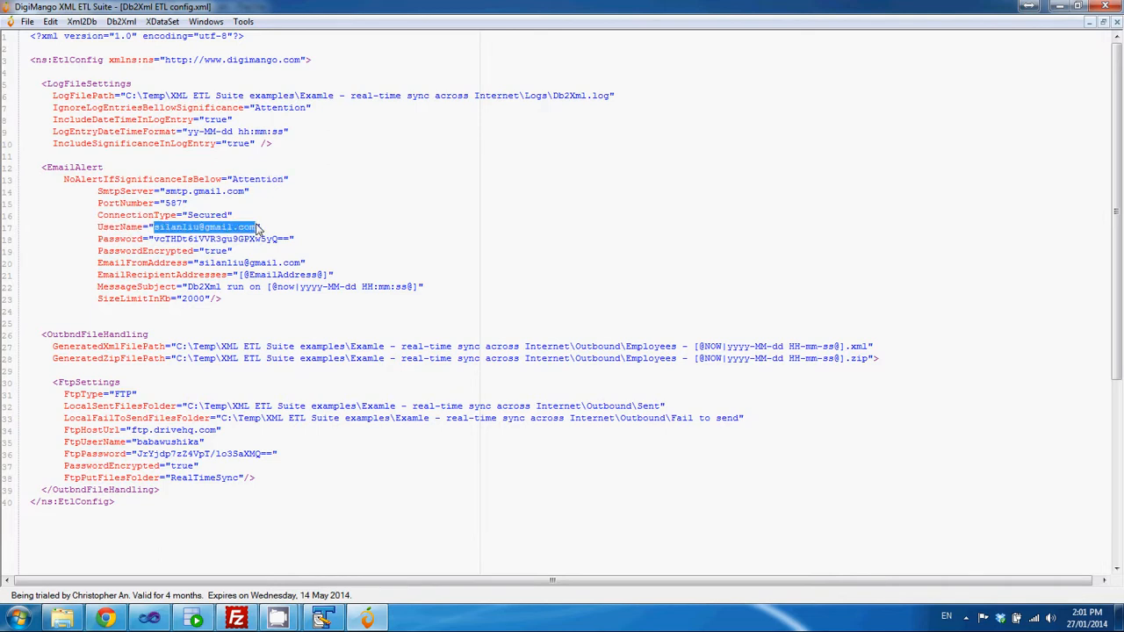
click(258, 228)
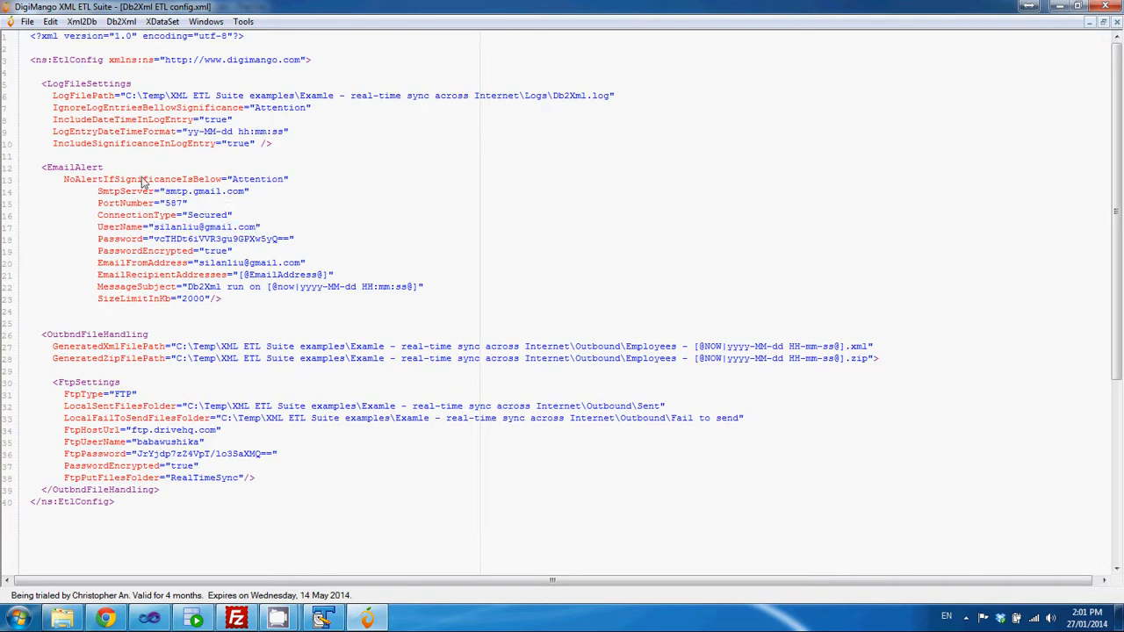
double_click(259, 181)
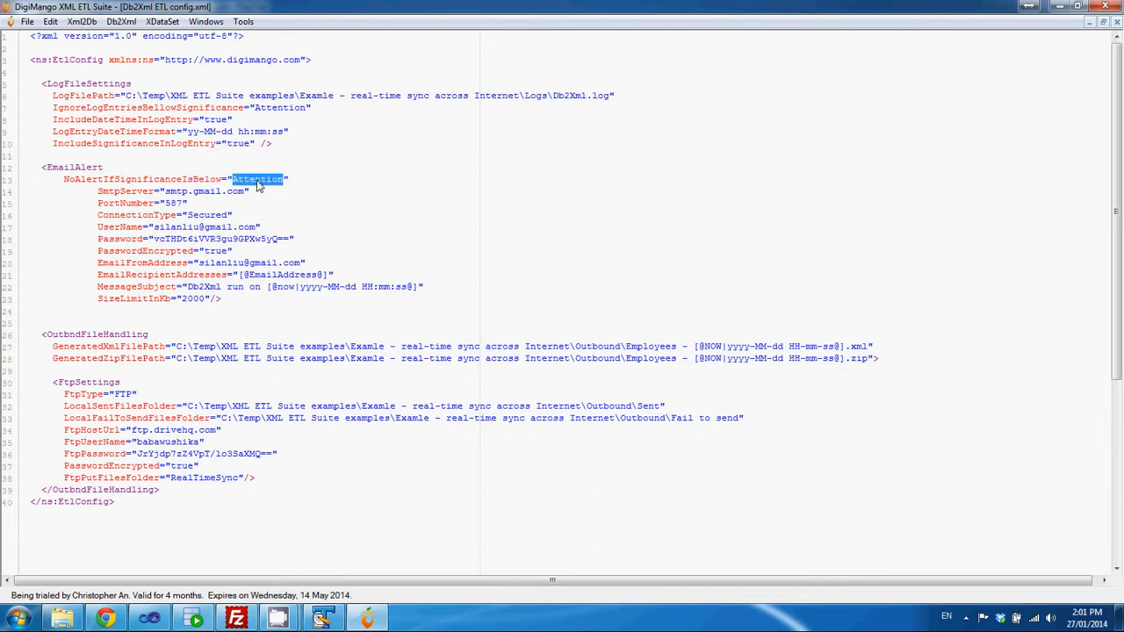
Examine the OutbndFileHandling section's file paths for the generated XML and zip files
click(117, 342)
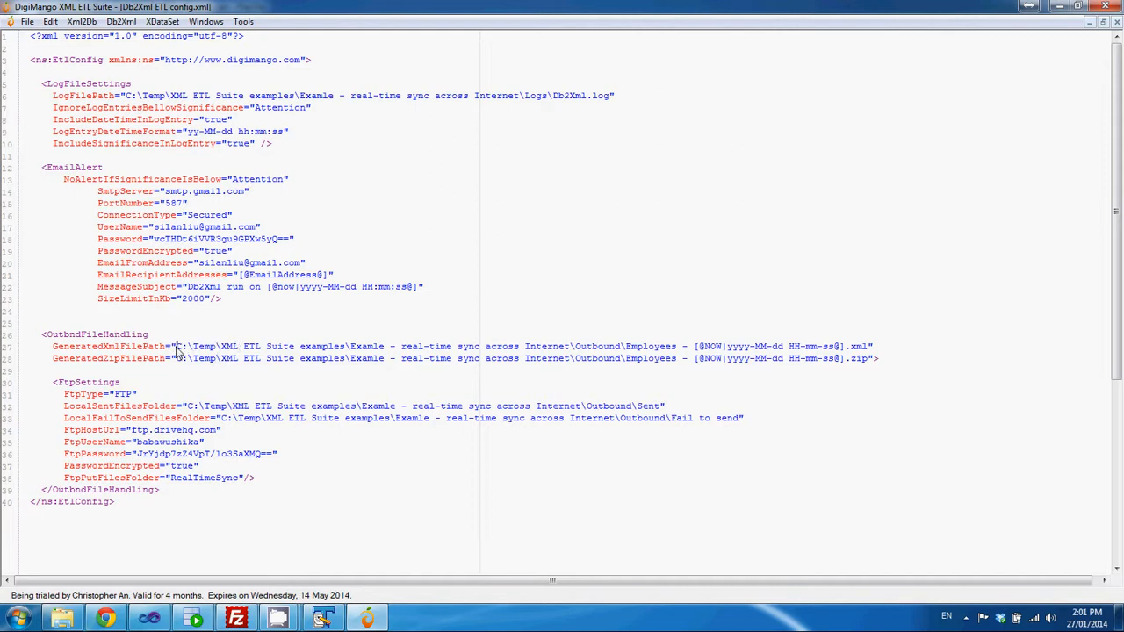
drag(176, 348, 872, 349)
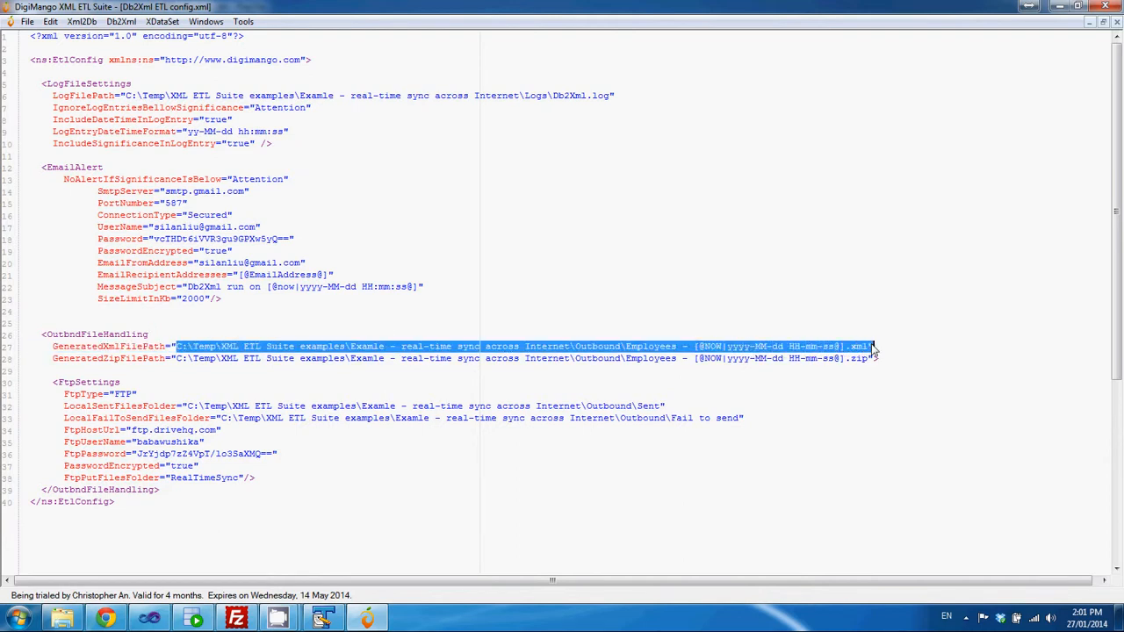
click(801, 360)
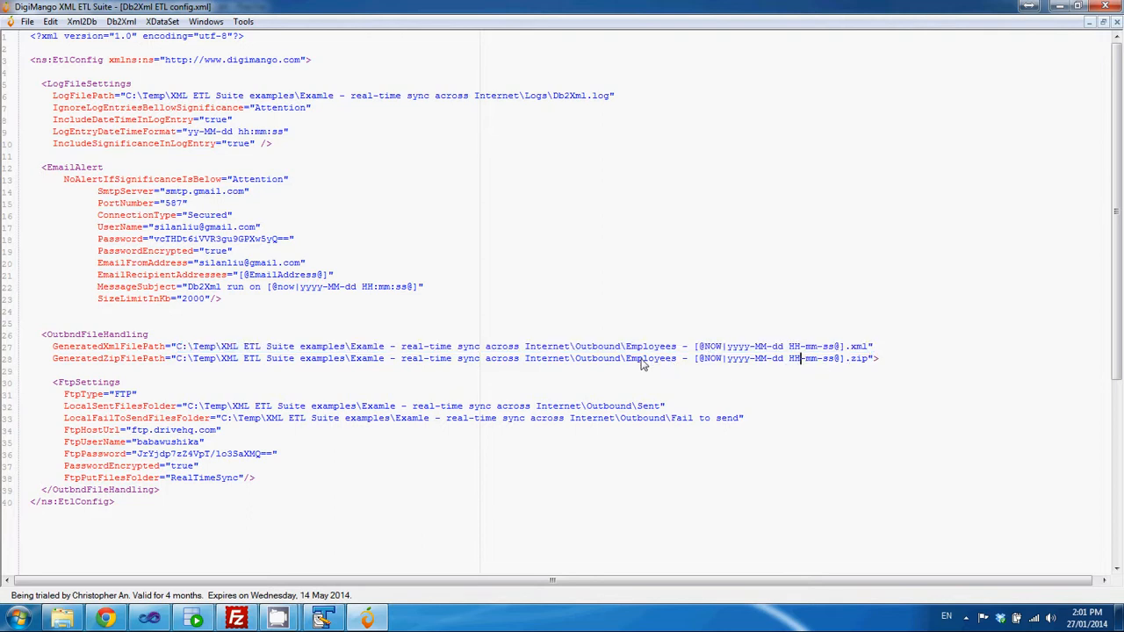
double_click(859, 359)
Examine the FtpSettings host URL and the folder that uploaded files are put in
drag(131, 430, 214, 432)
click(175, 430)
double_click(194, 480)
click(199, 479)
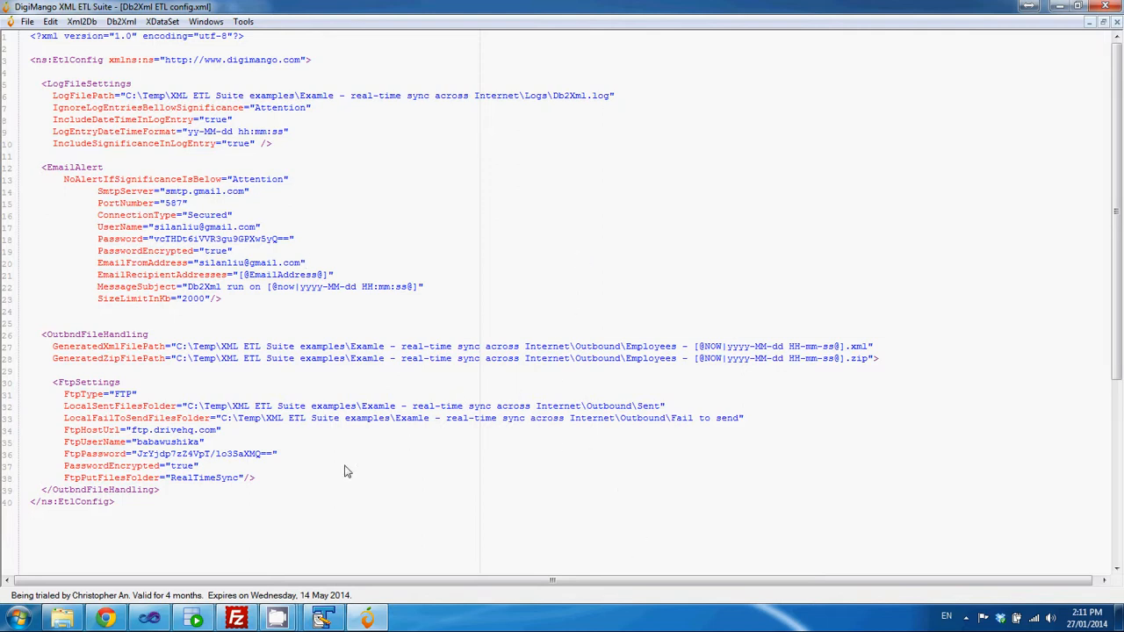
Switch to Oracle SQL Developer, delete the only row of the ETL_SCNS table and commit the deletion
click(194, 618)
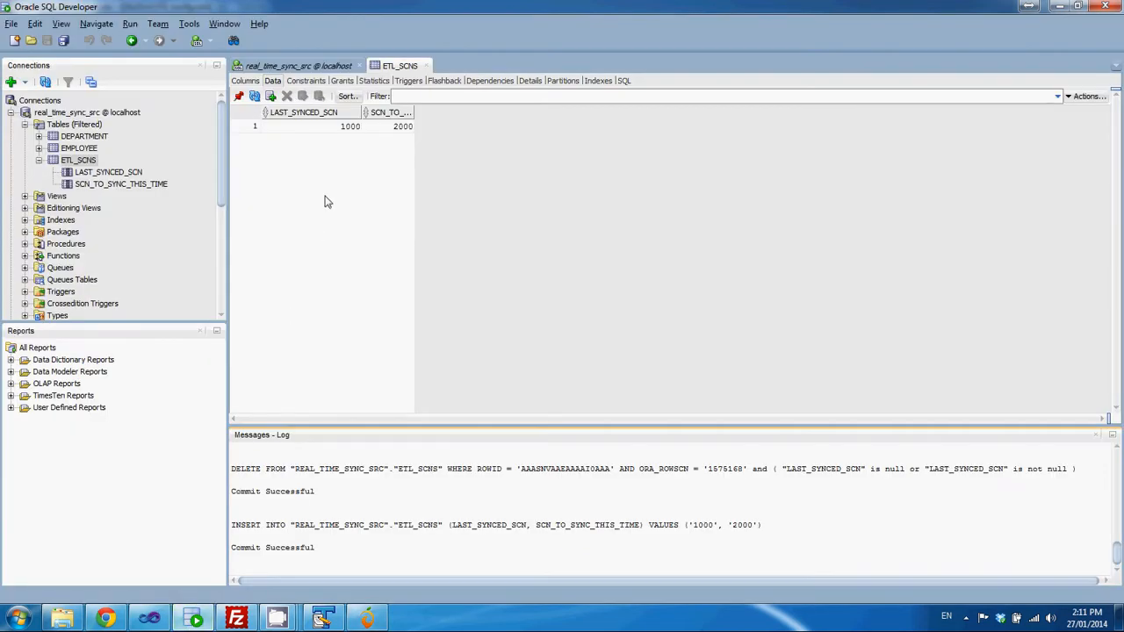
click(246, 127)
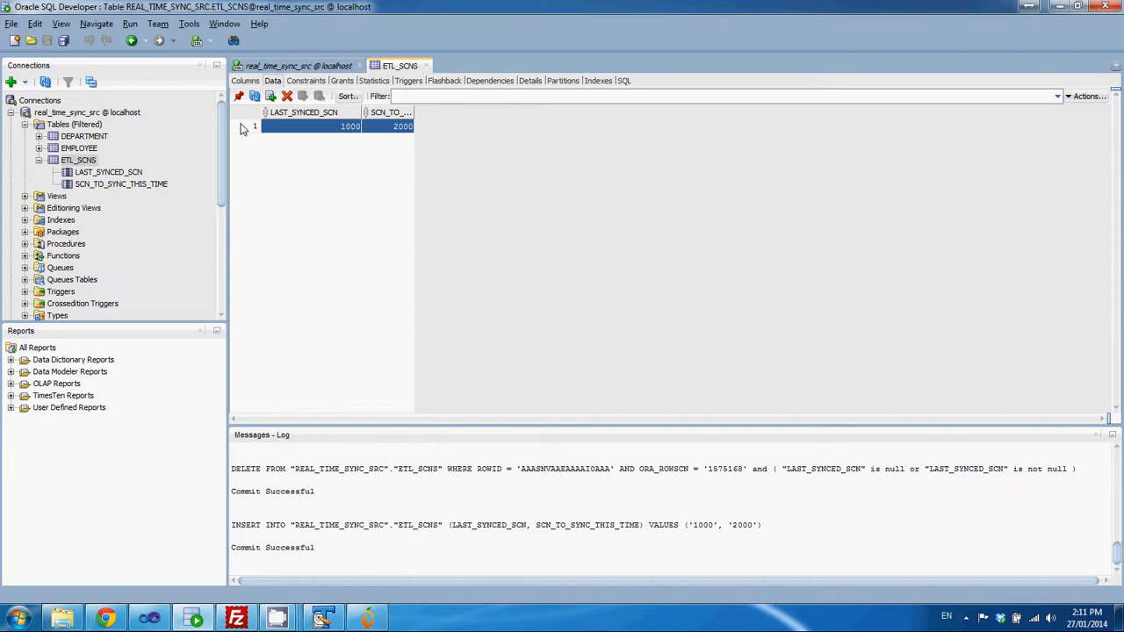
click(287, 97)
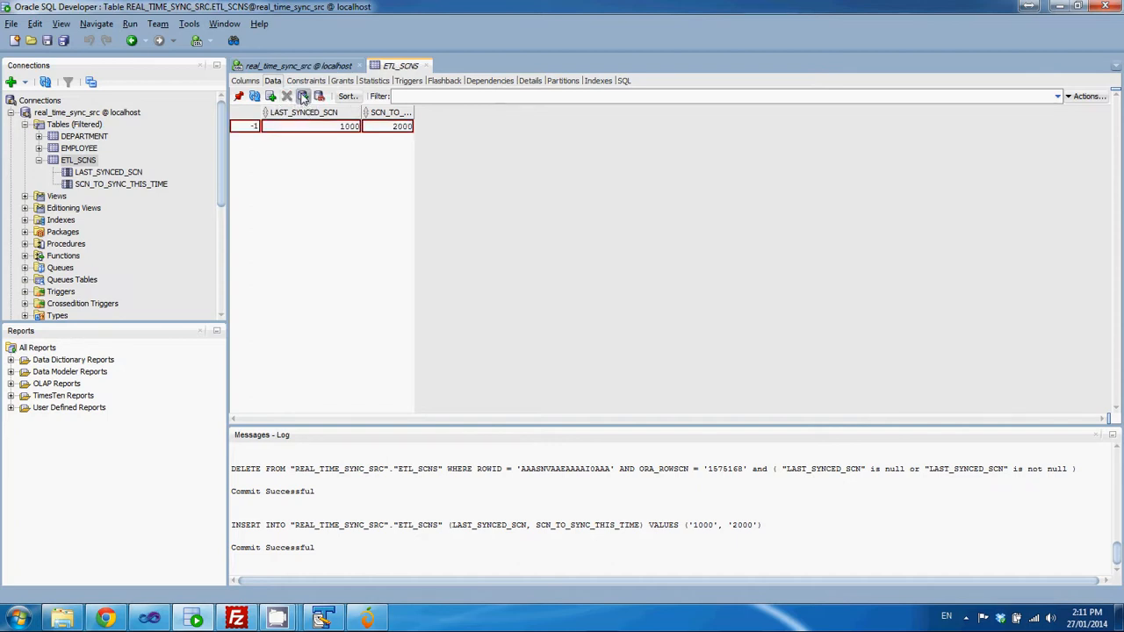
click(302, 98)
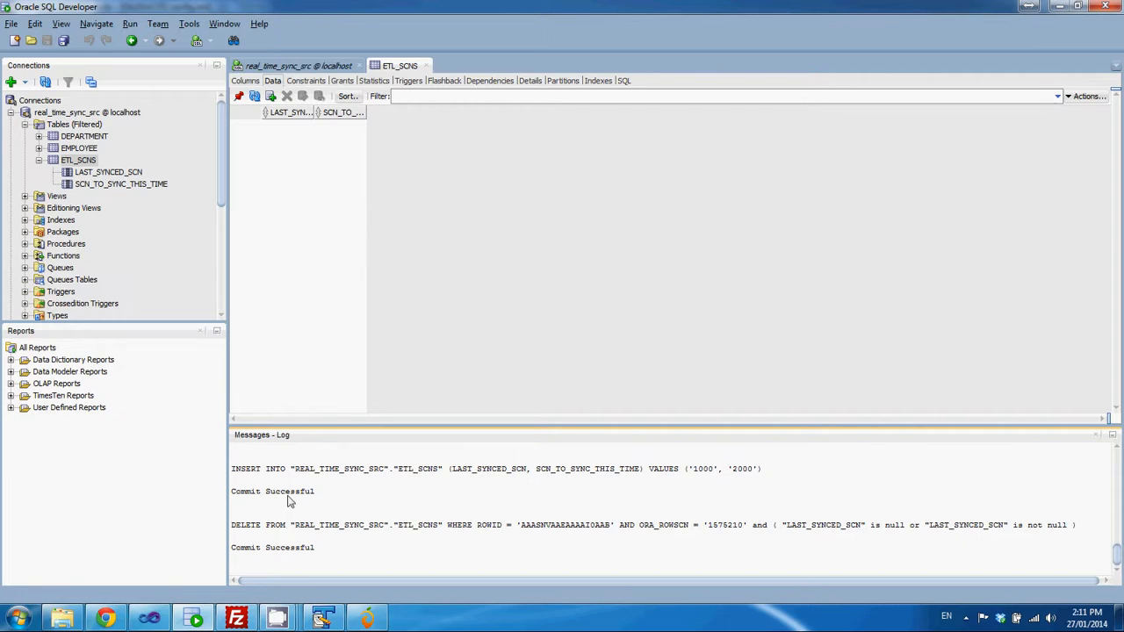
Switch to FileZilla, connect to the already selected ftp.drivehq.com site from the Site Manager and check the remote RealTimeSync folder
click(237, 619)
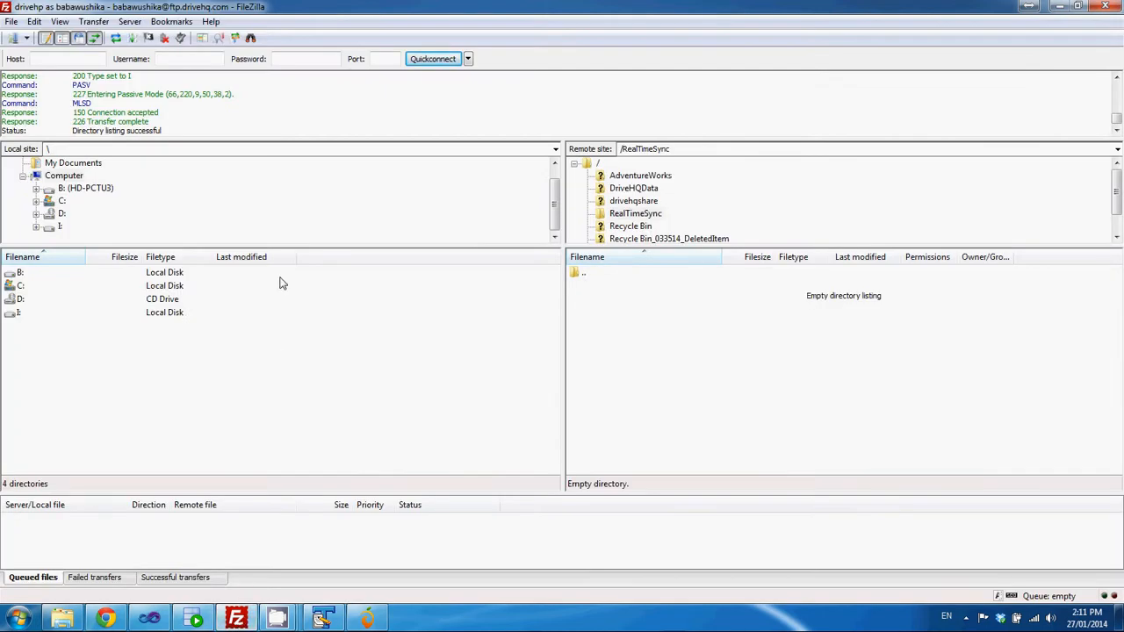
click(12, 21)
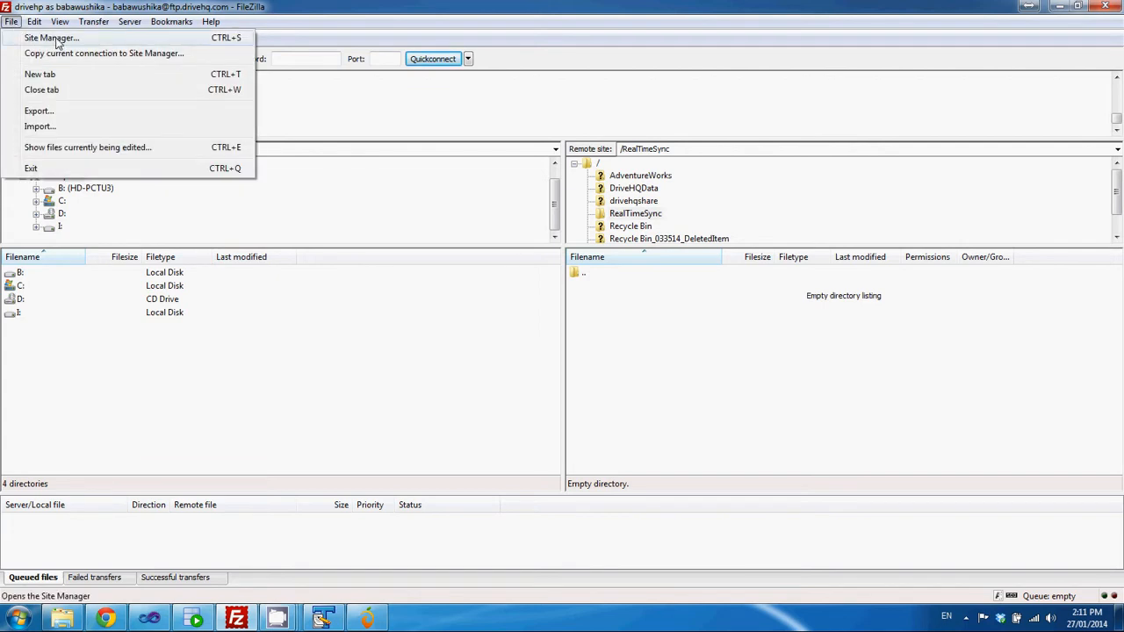
click(52, 38)
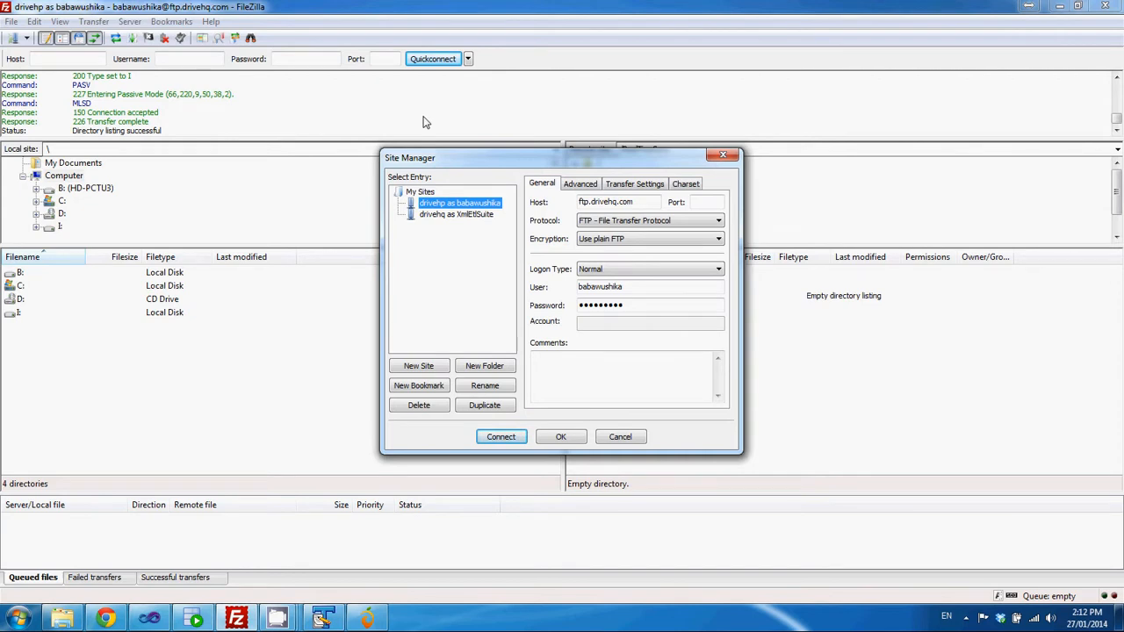
click(594, 205)
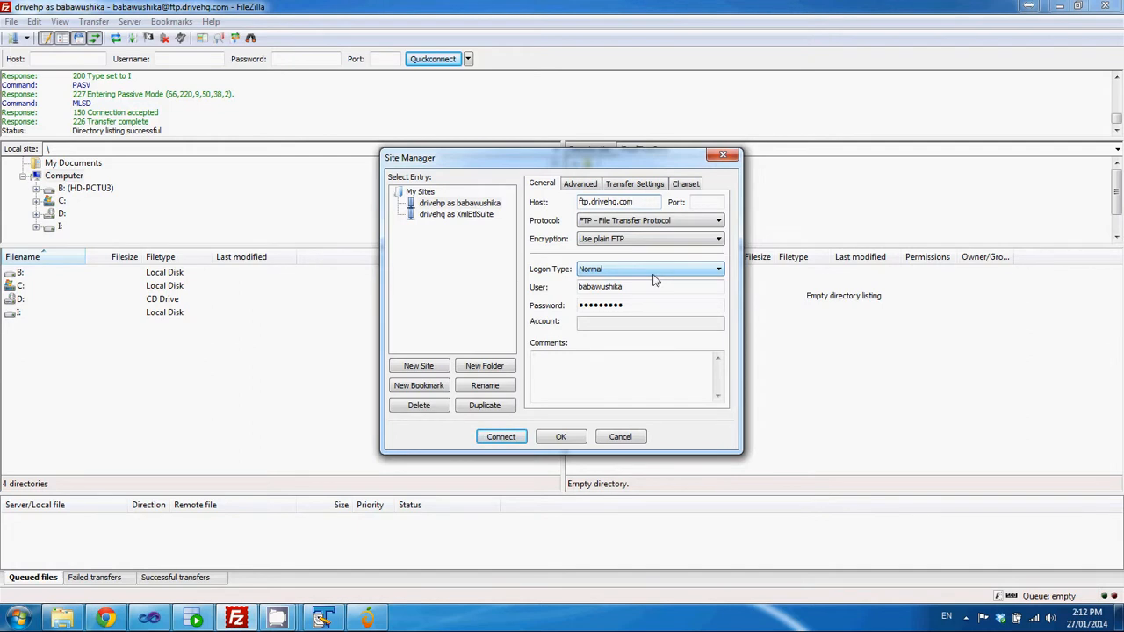
click(501, 437)
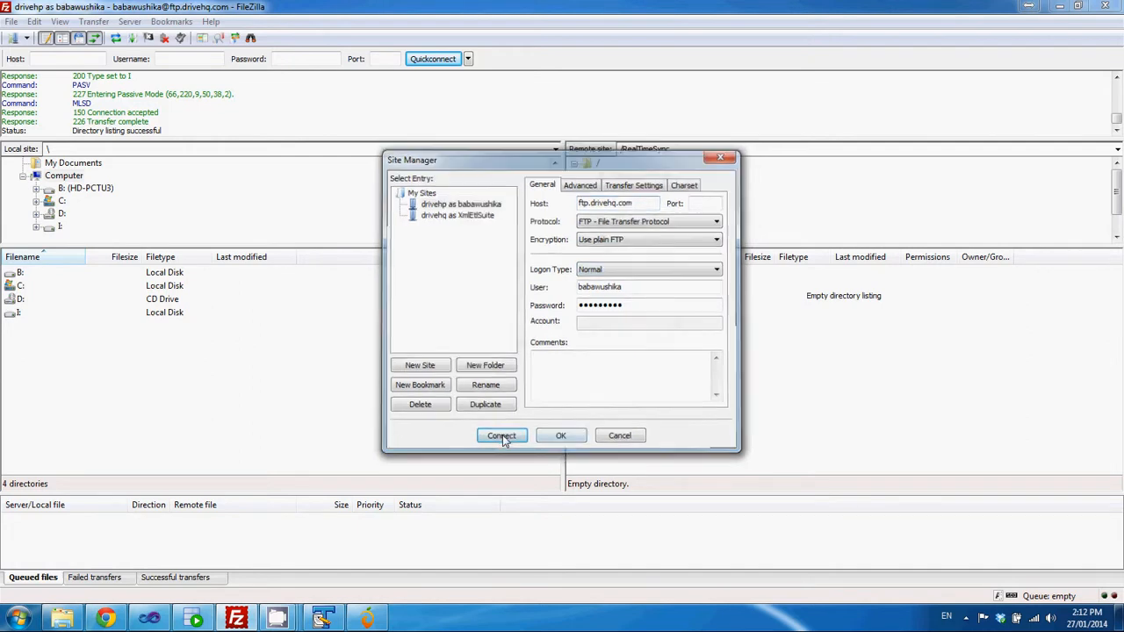
click(525, 332)
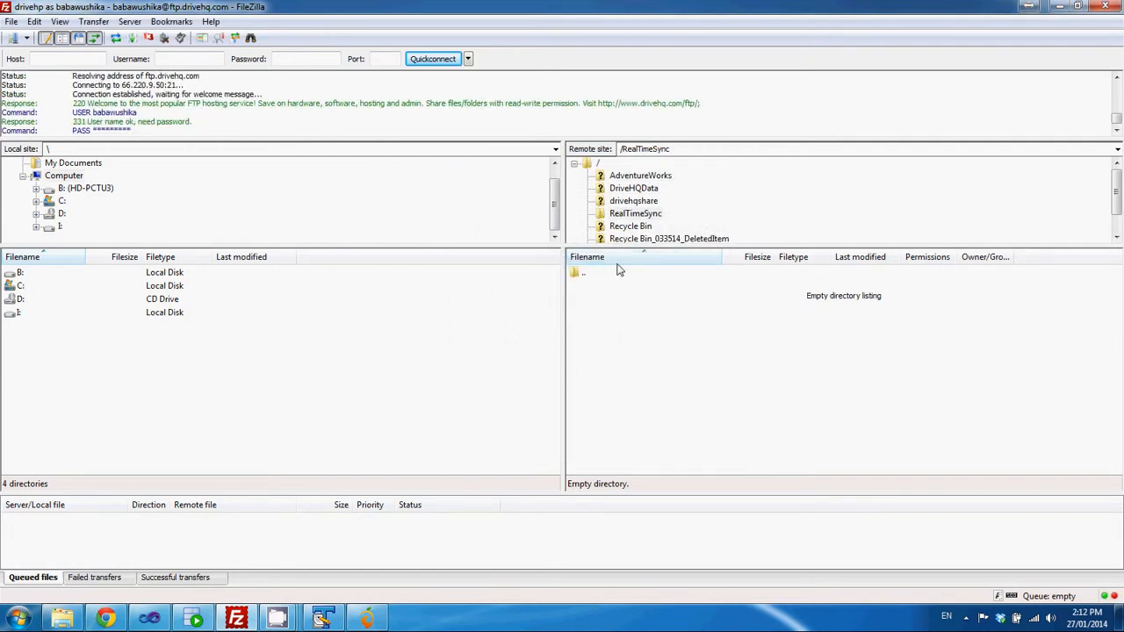
click(638, 215)
click(664, 316)
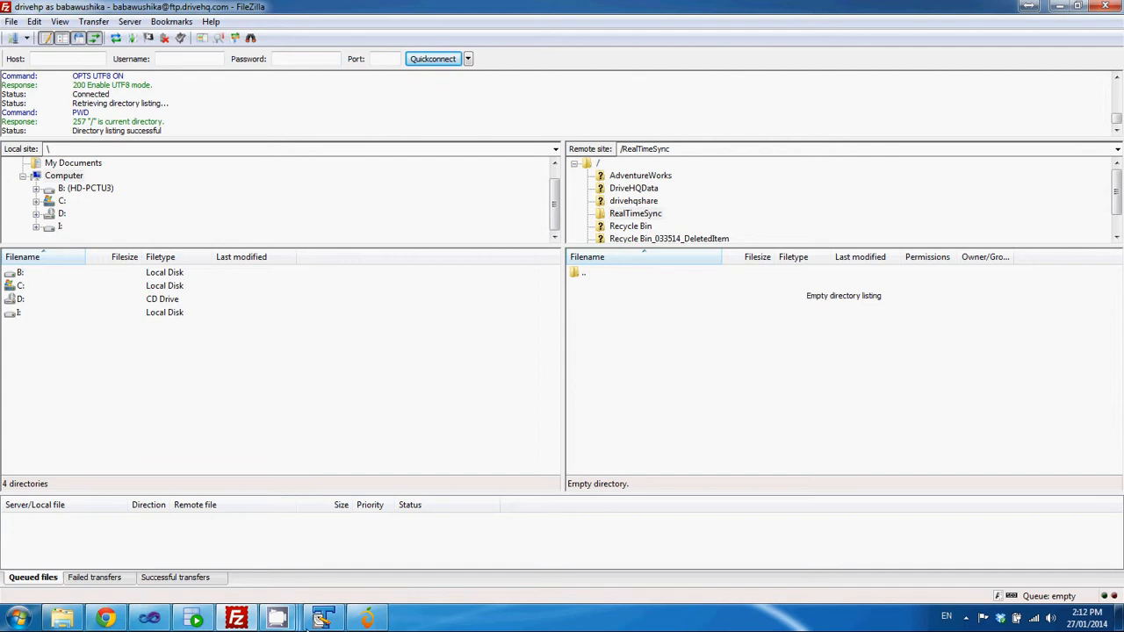
Switch to DigiMango XML ETL Suite and generate the XML from the database using the ETL config, accepting the confirmation
click(367, 618)
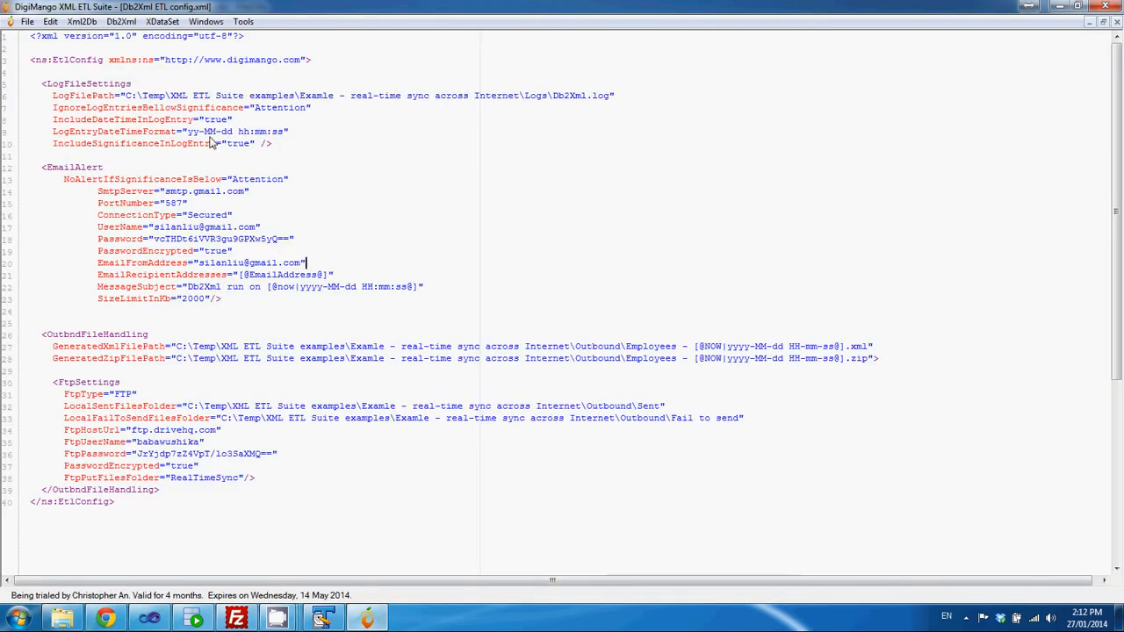
click(122, 22)
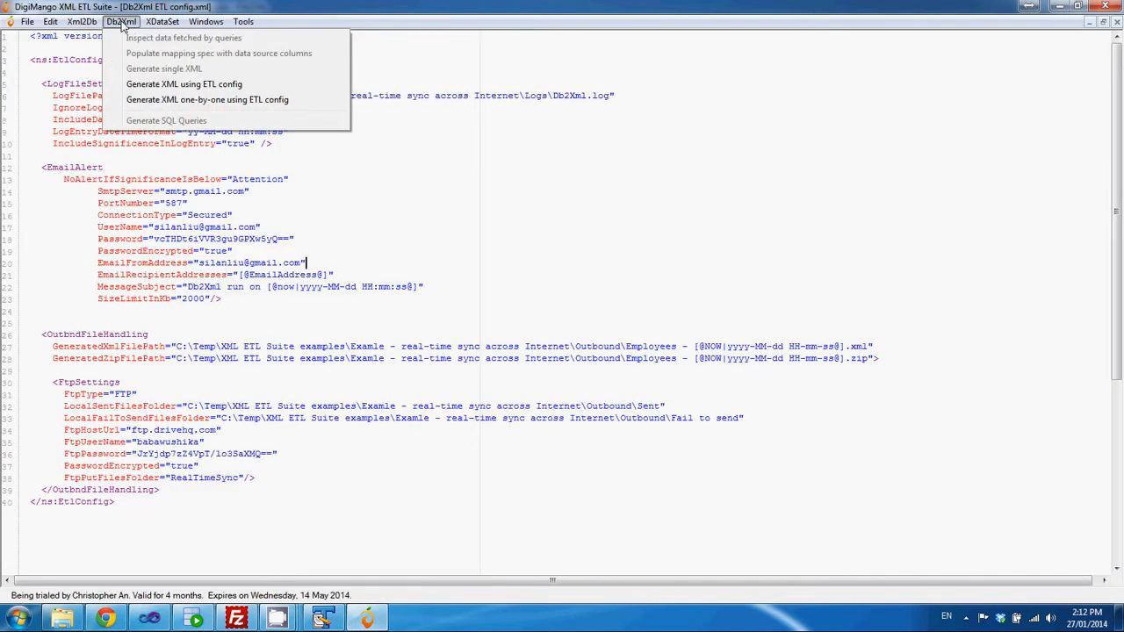
click(203, 85)
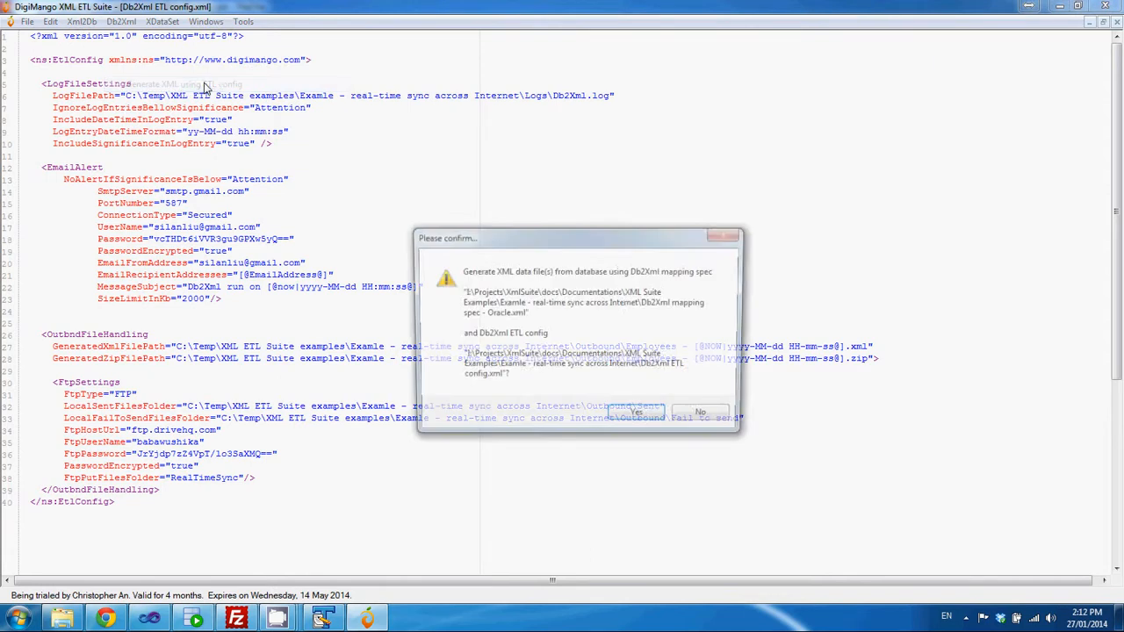
click(641, 416)
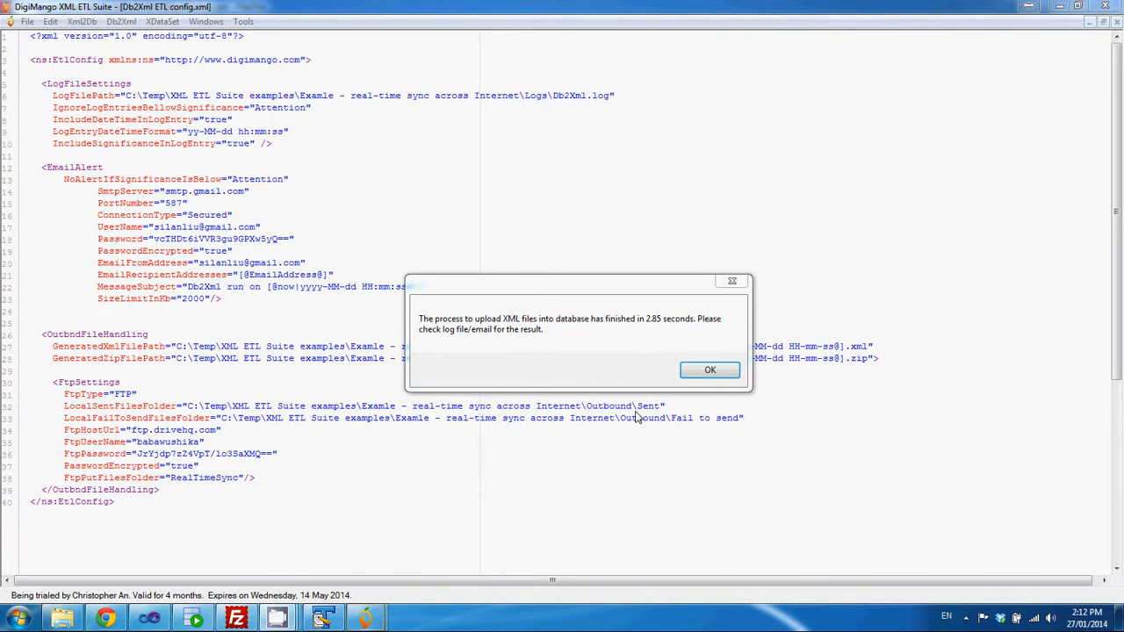
click(709, 373)
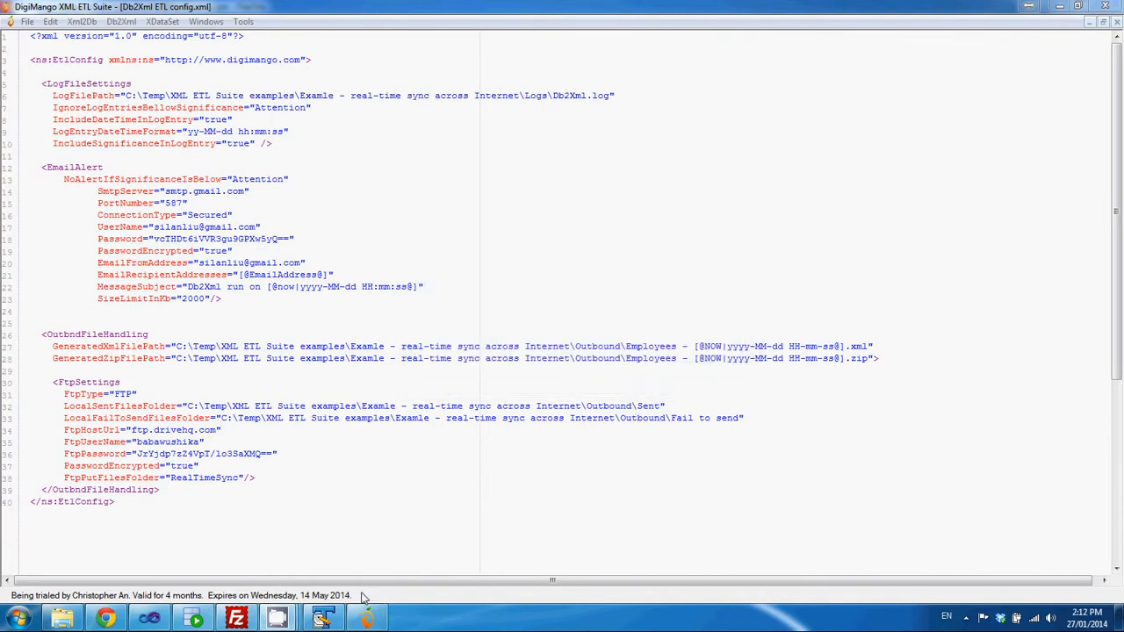
Switch to FileZilla, refresh the remote RealTimeSync folder and select the uploaded Employees zip file
click(237, 619)
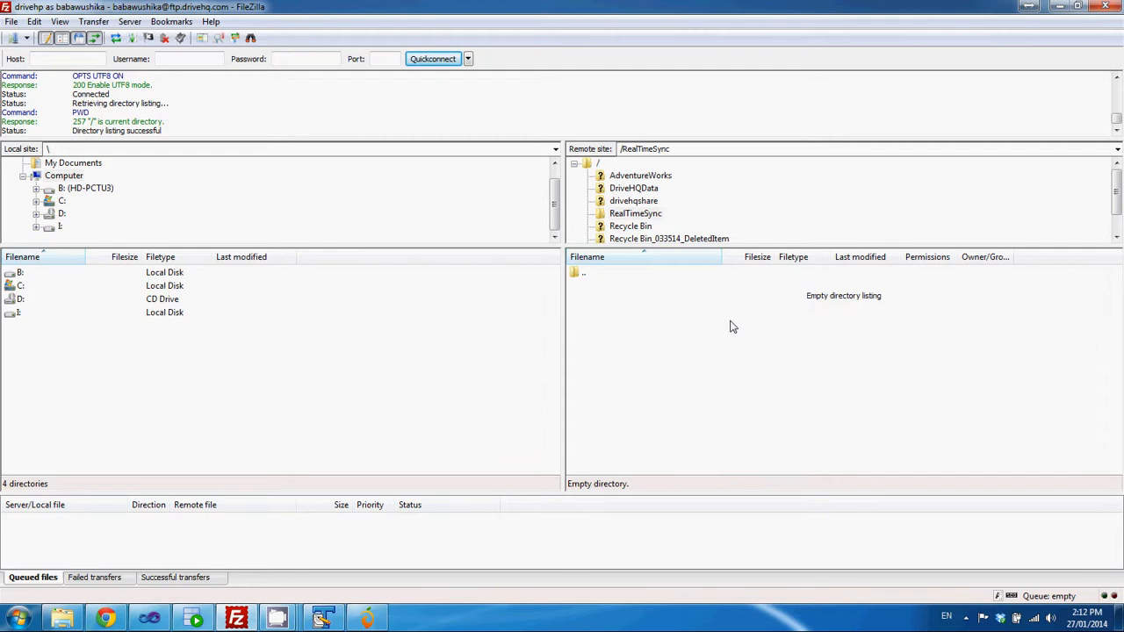
key(F5)
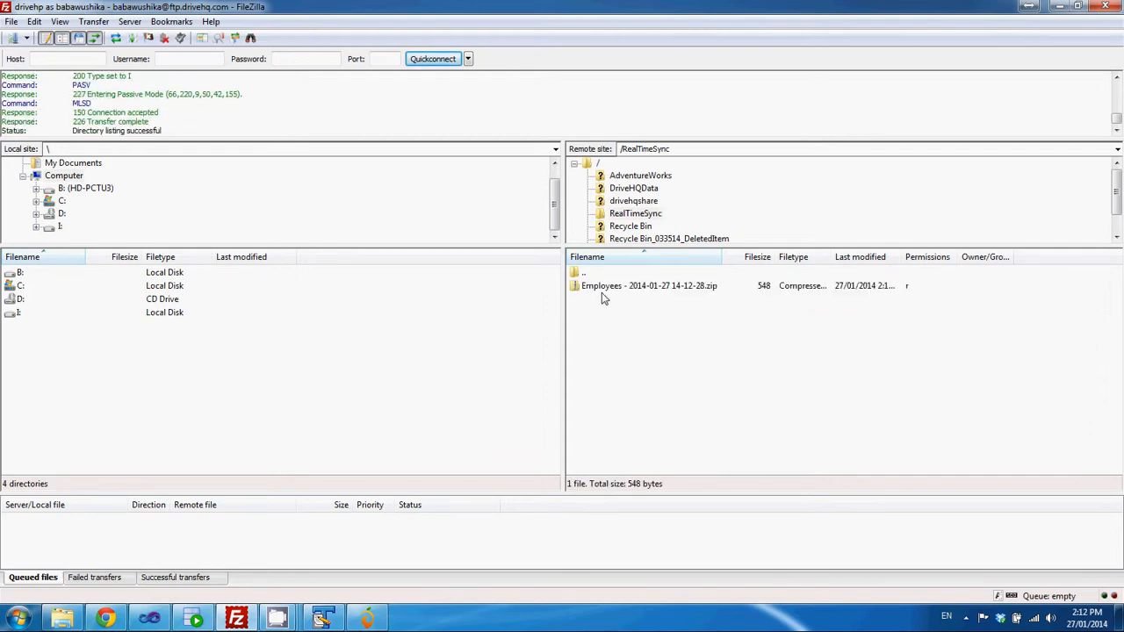
click(615, 292)
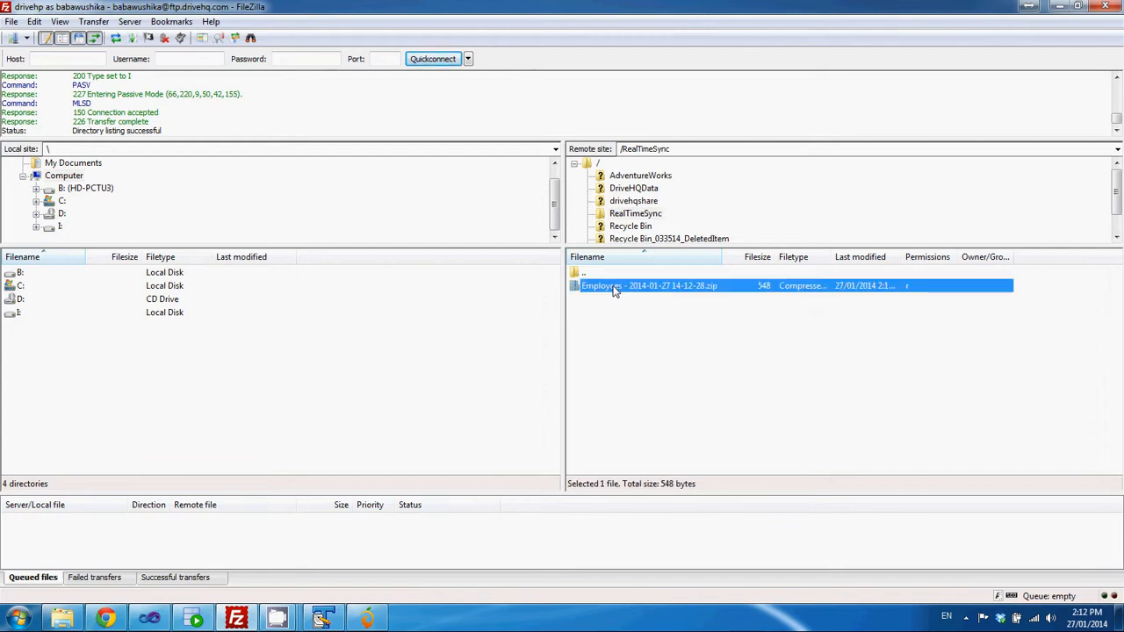
Switch to Windows Explorer and open the example's Outbound folder under C:\Temp\XML ETL Suite examples
click(662, 353)
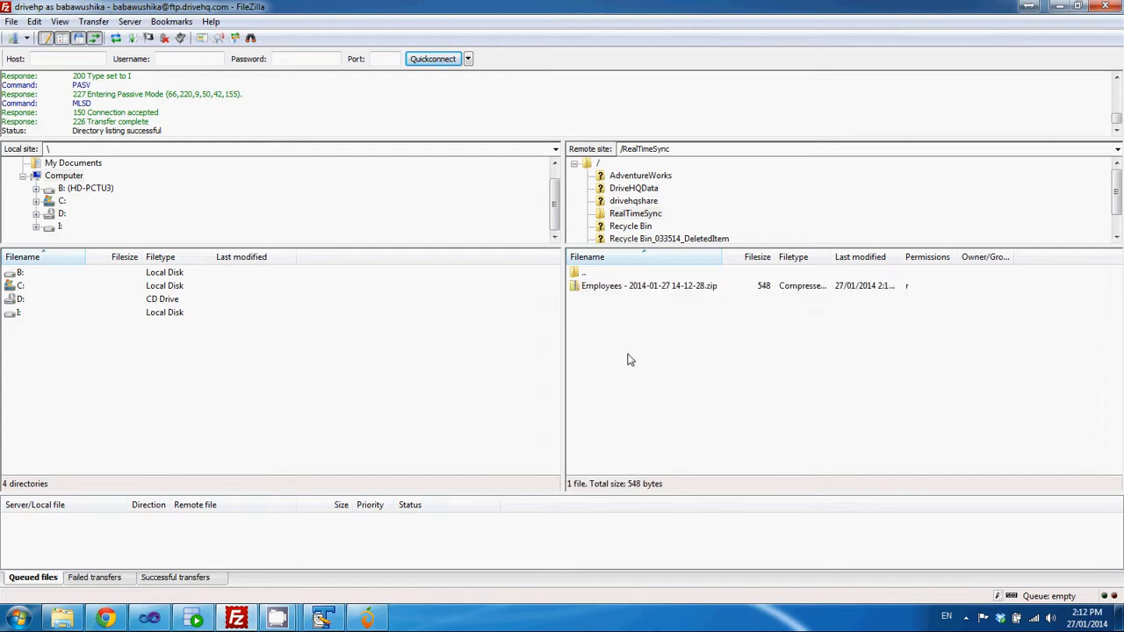
click(62, 619)
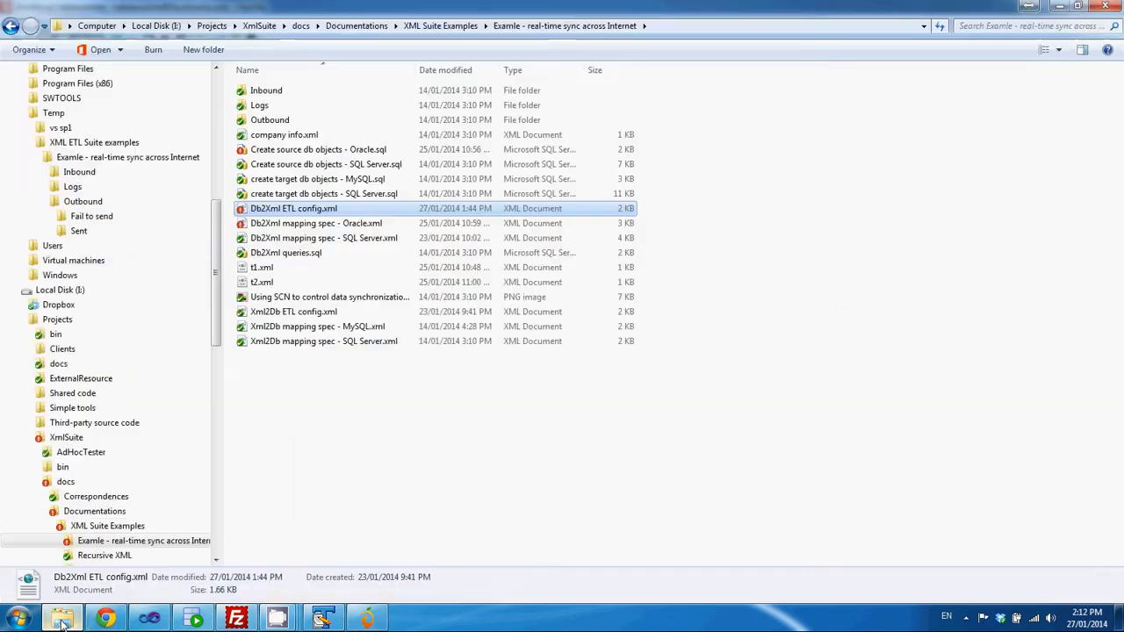
click(97, 204)
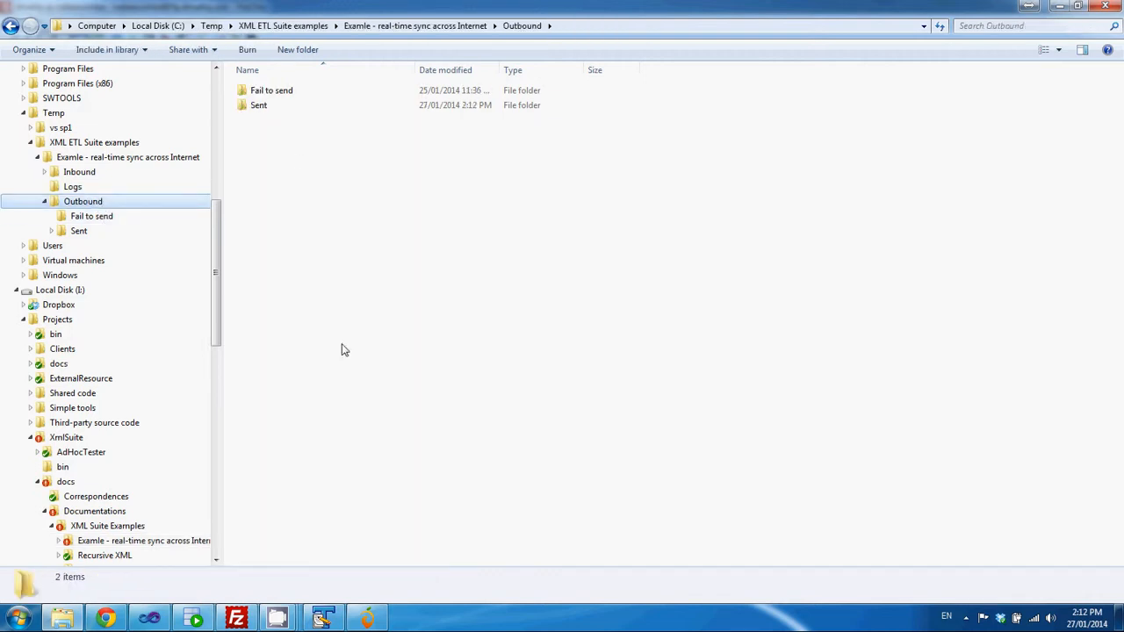
Switch to DigiMango XML ETL Suite and check the LocalSentFilesFolder setting in the Db2Xml ETL config
click(381, 606)
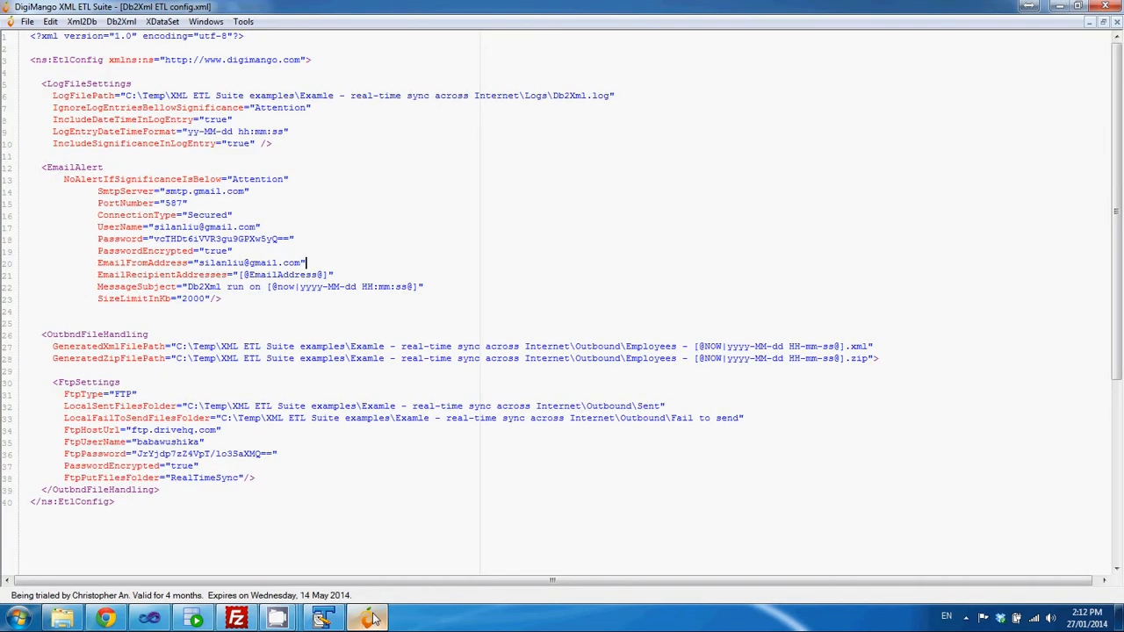
double_click(133, 407)
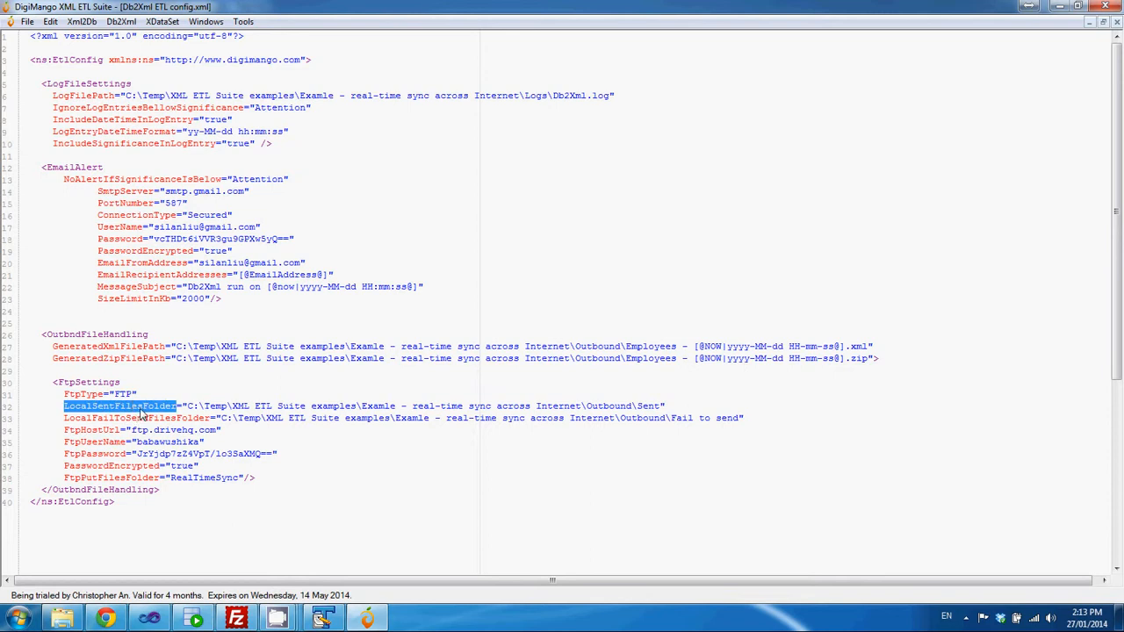
click(139, 410)
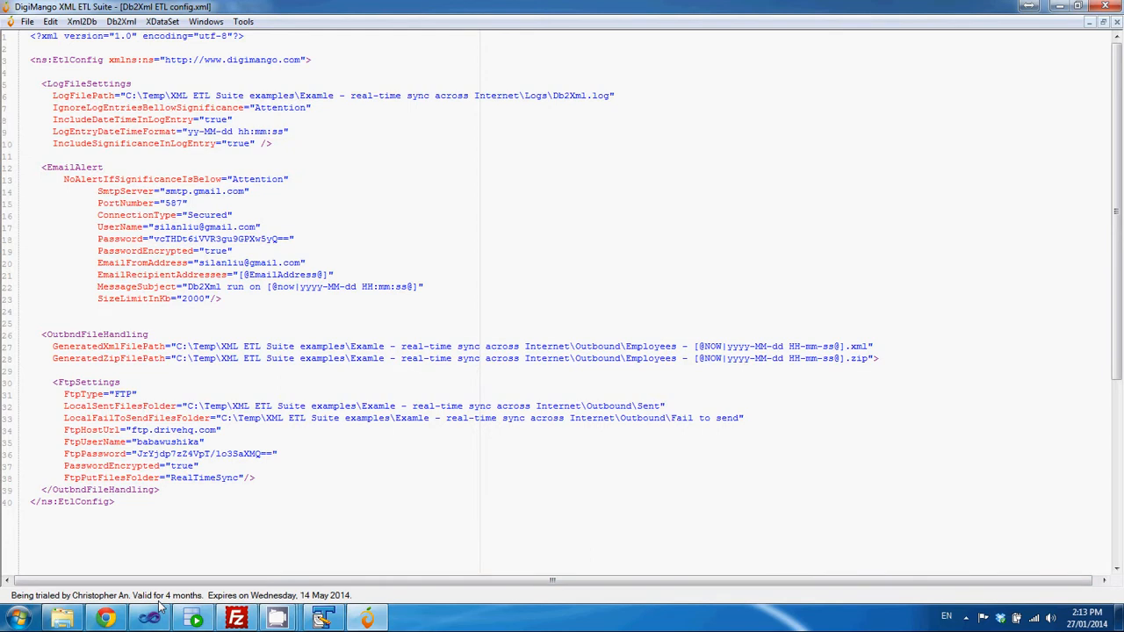
Switch back to Windows Explorer, open the Sent subfolder of Outbound and widen the Name column to check the sent zip files
click(61, 618)
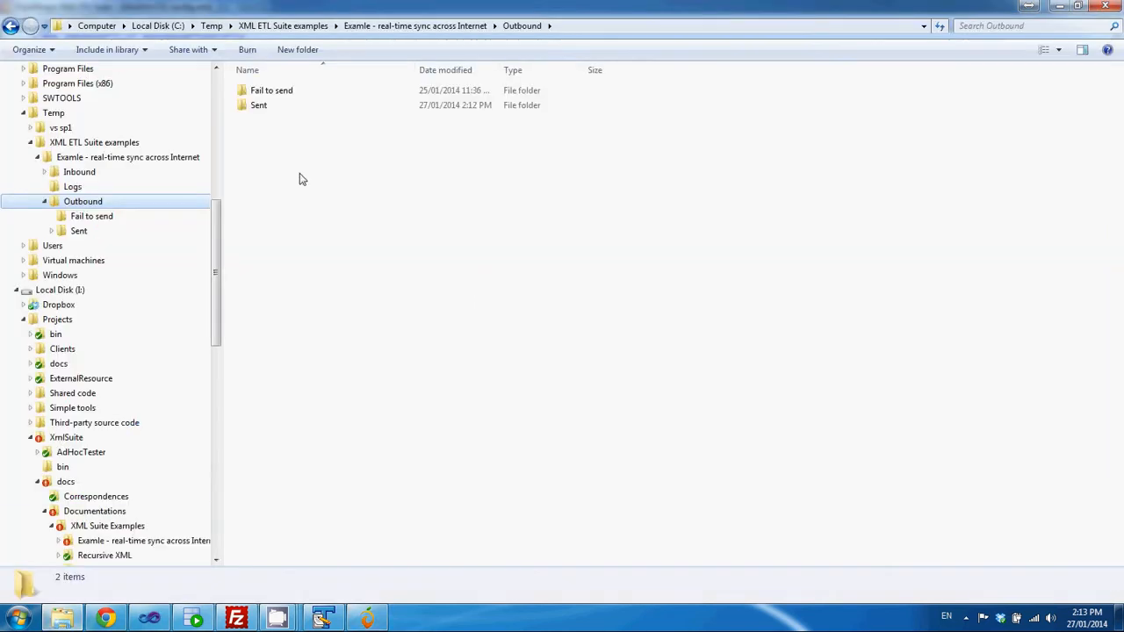
double_click(277, 107)
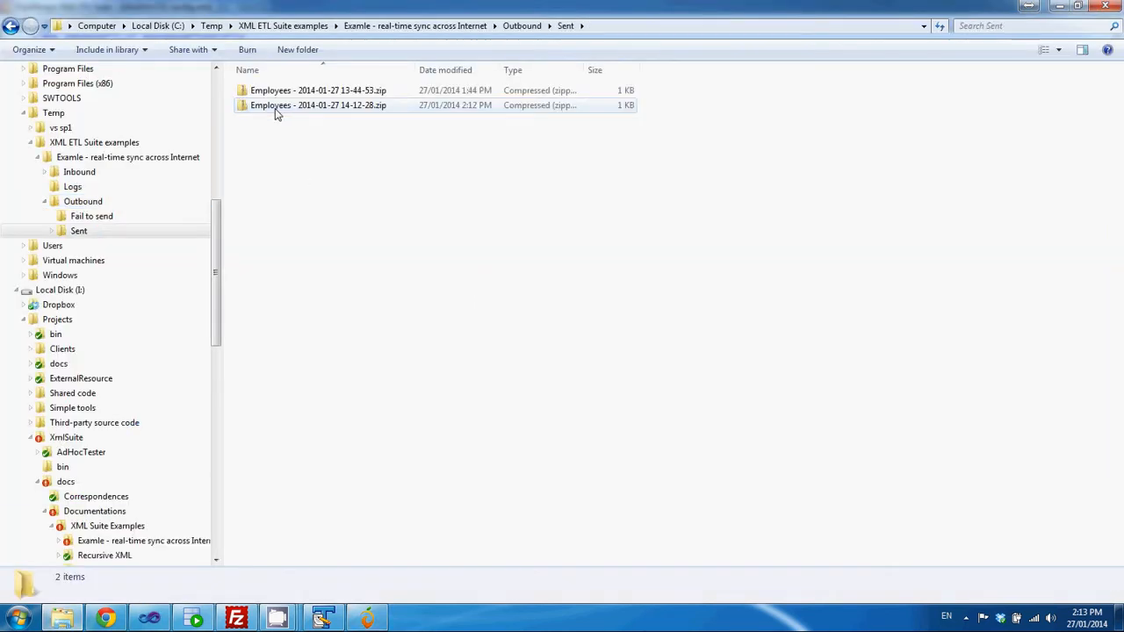
drag(413, 70, 512, 76)
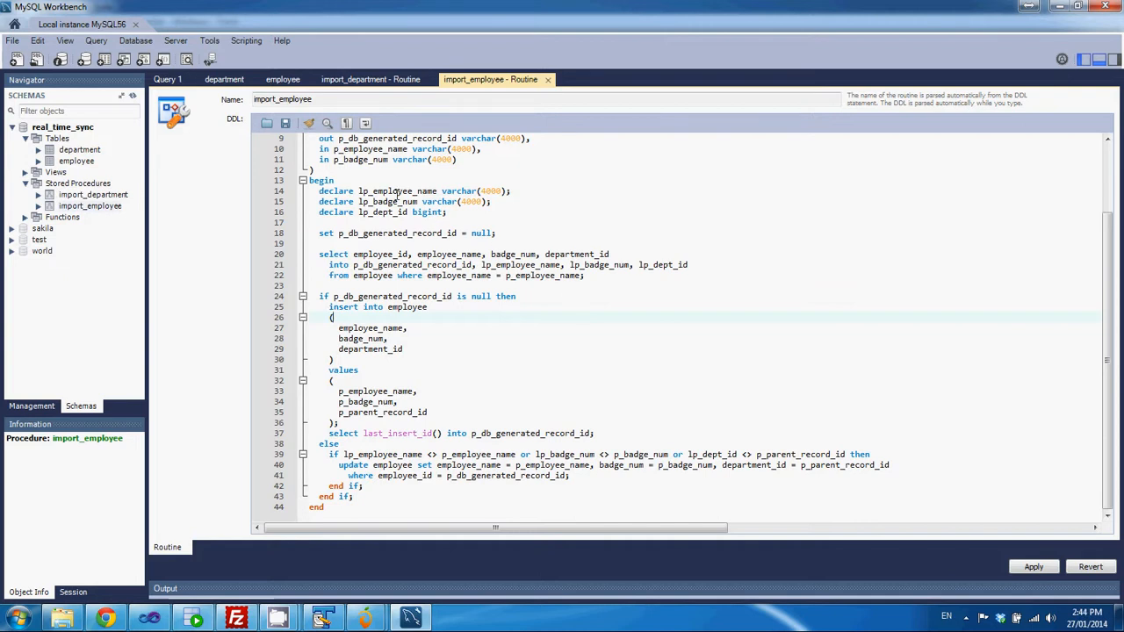
In MySQL Workbench, inspect the department and employee tables and the import_department and import_employee stored procedures of the real_time_sync schema
click(79, 151)
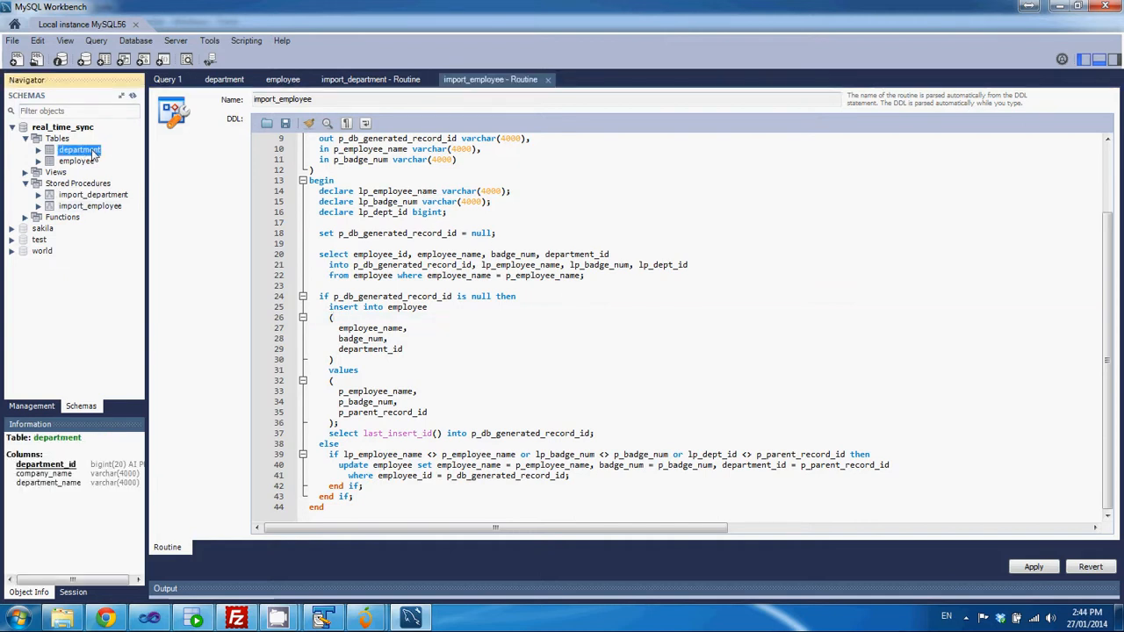
click(84, 162)
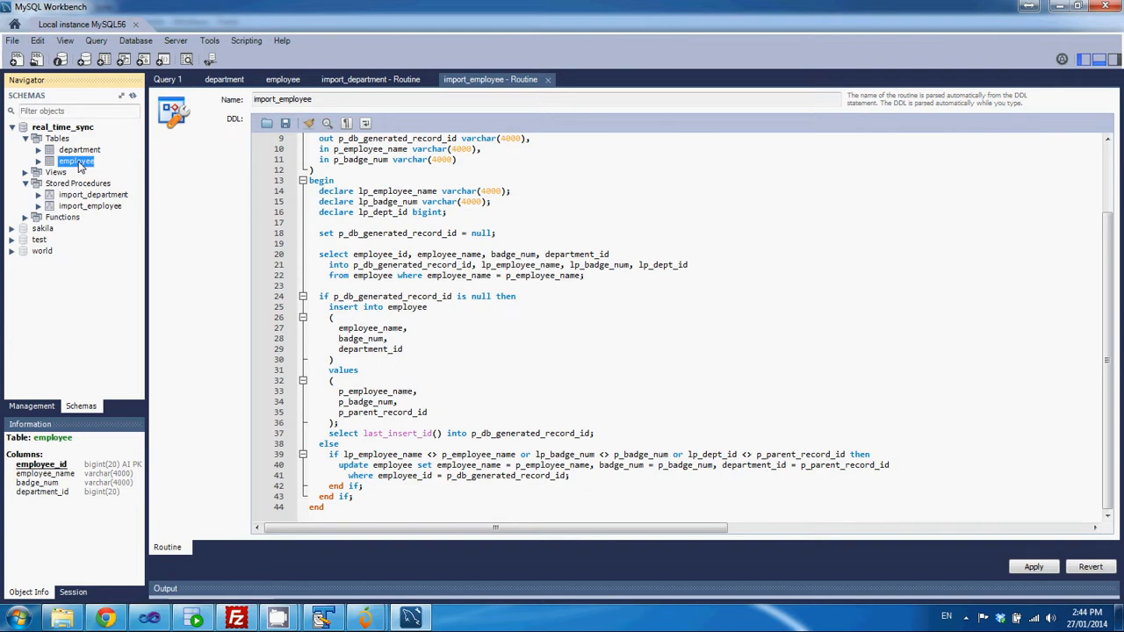
click(89, 195)
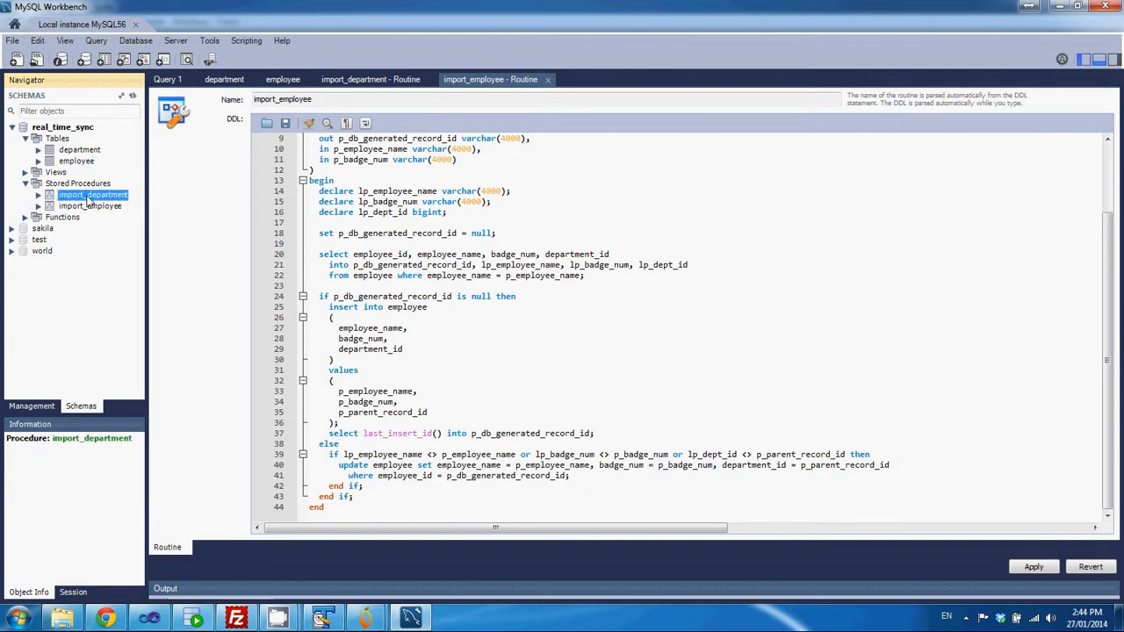
click(88, 208)
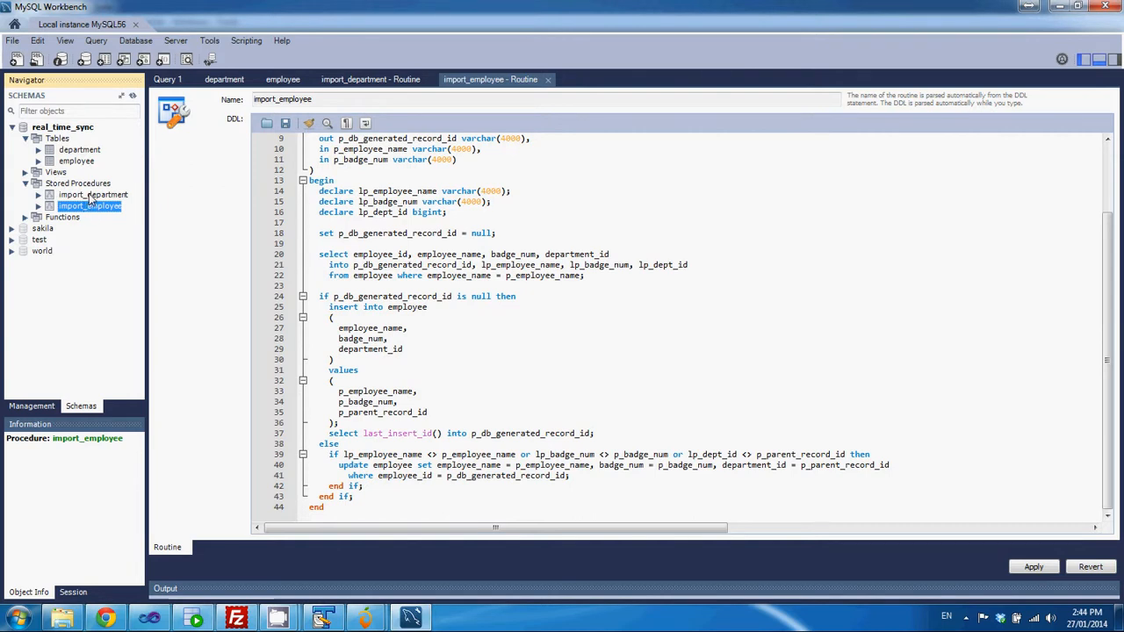
click(89, 196)
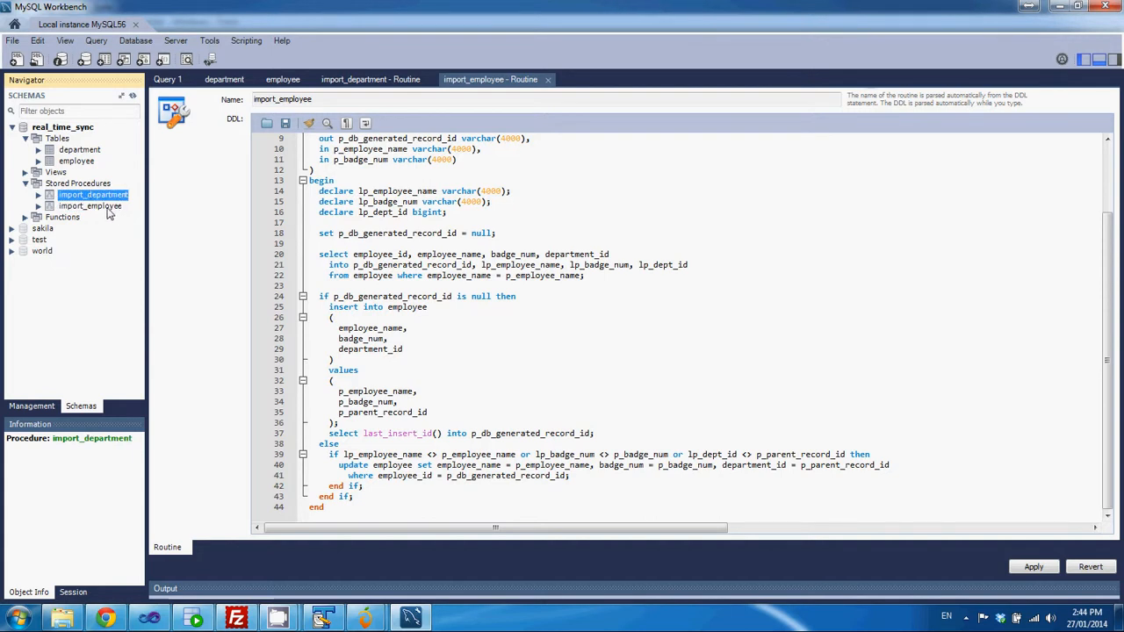
click(106, 208)
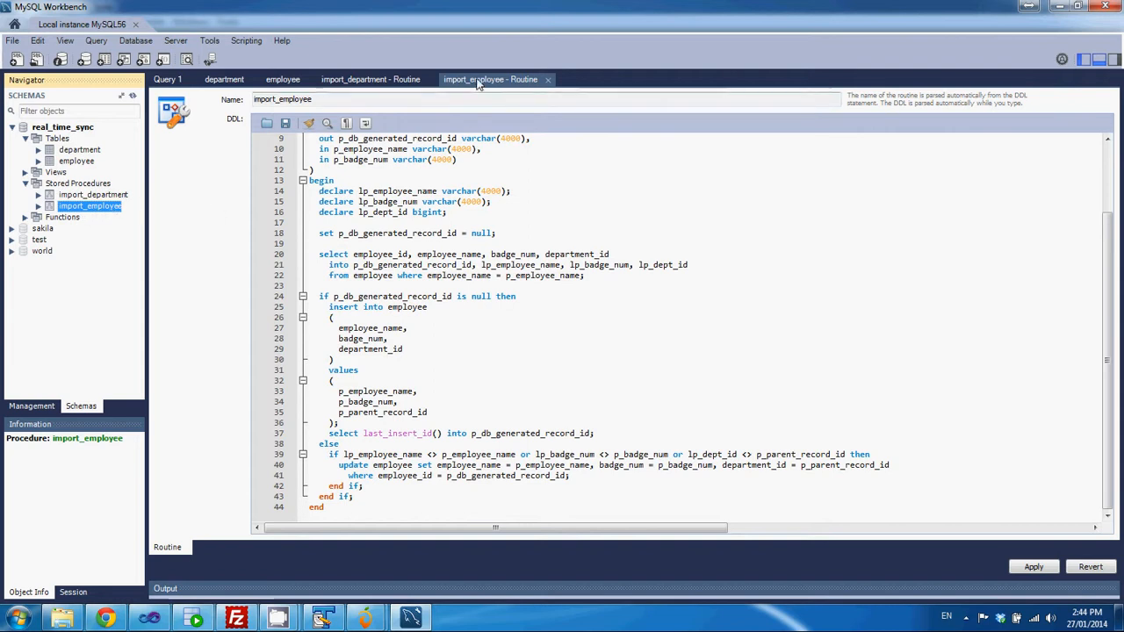
Review the import_employee routine code, highlighting the employee_name lookup condition, the update statement and the insert into the employee table
click(420, 201)
scroll(422, 221, up, 1)
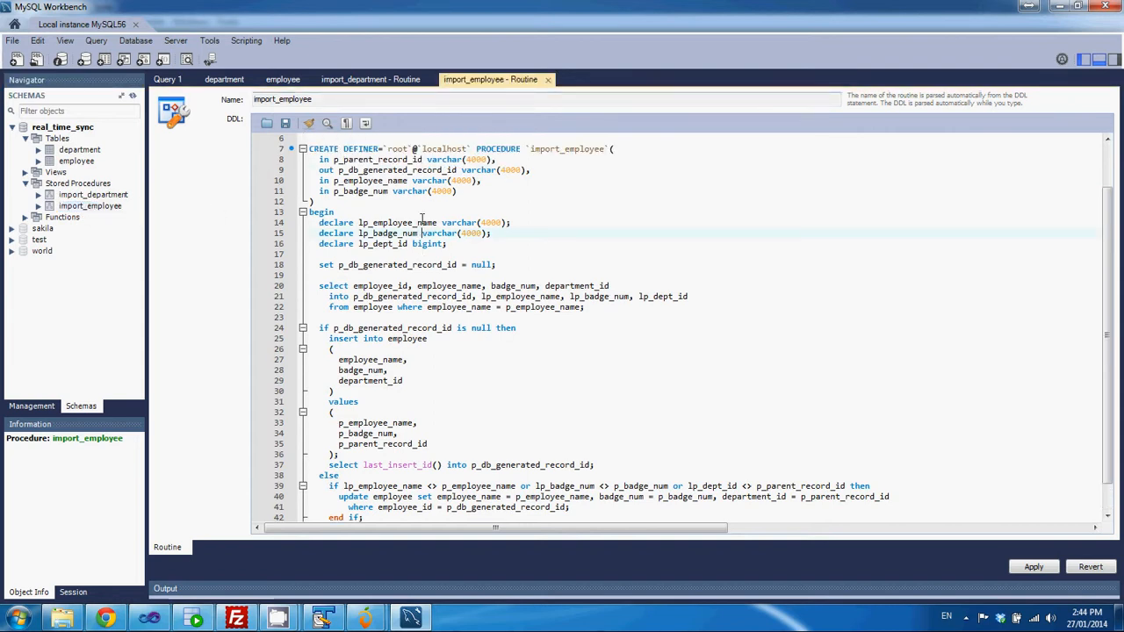
scroll(380, 233, down, 1)
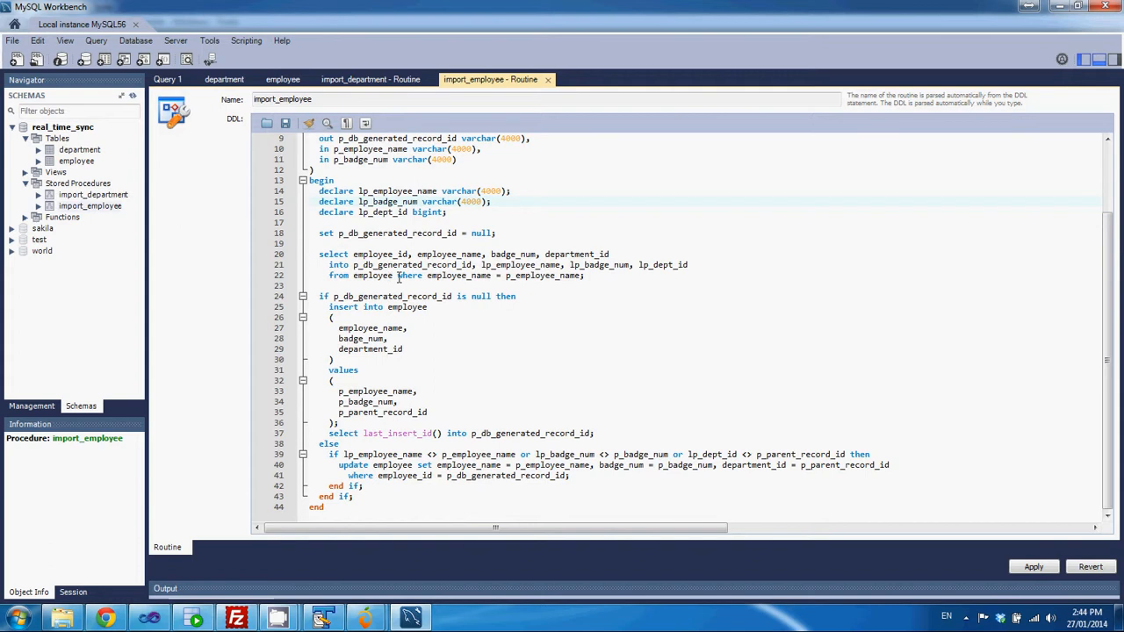
double_click(456, 276)
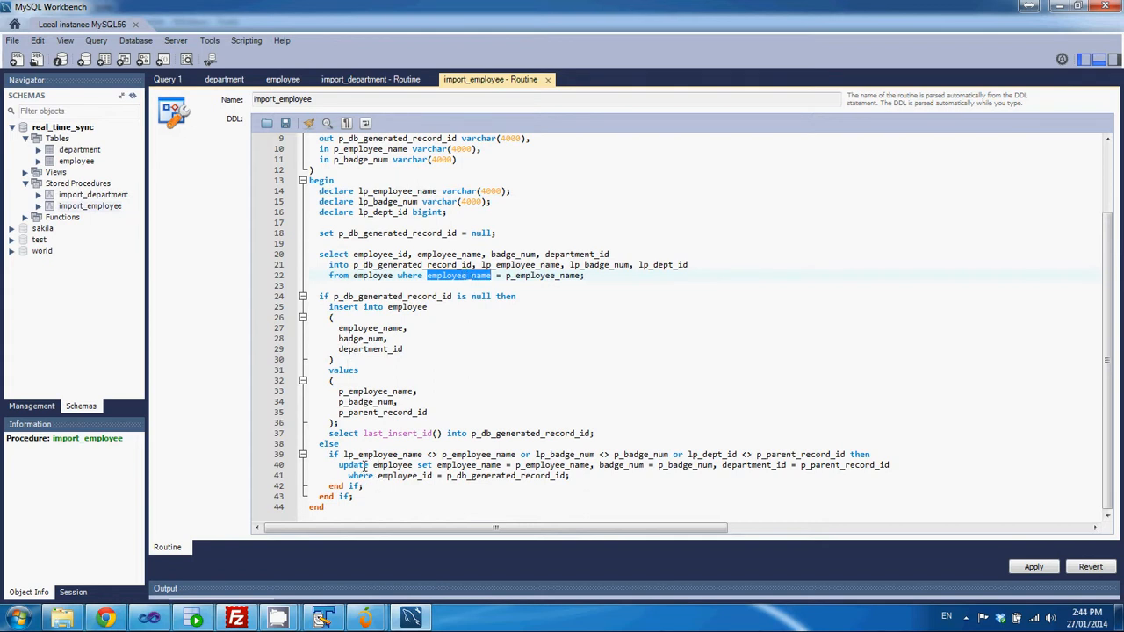
double_click(393, 465)
double_click(353, 466)
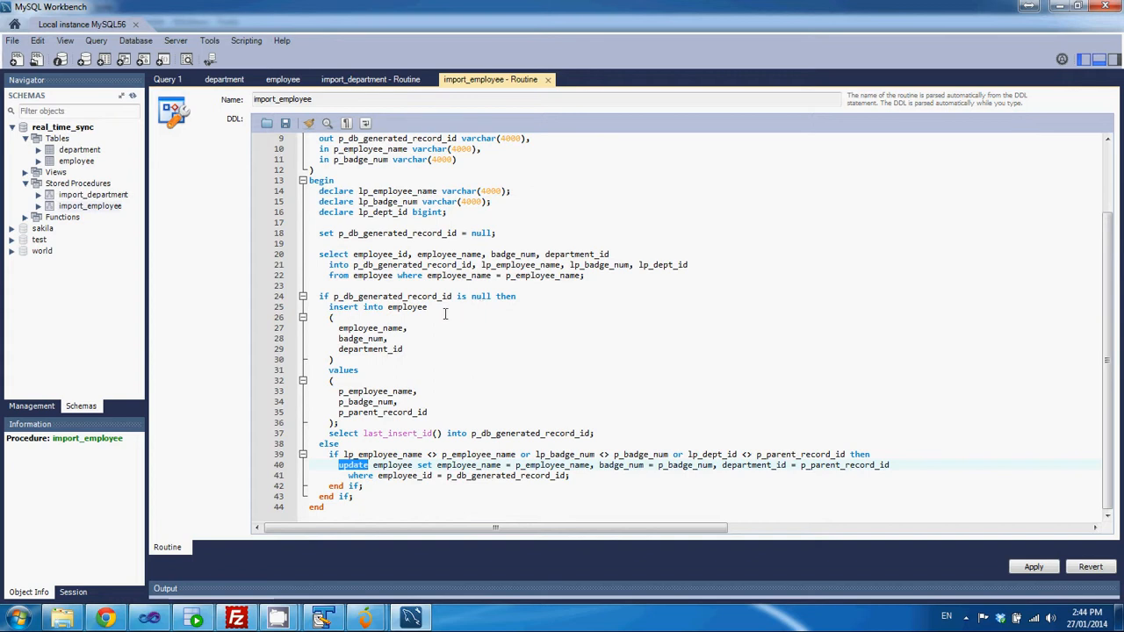
double_click(408, 307)
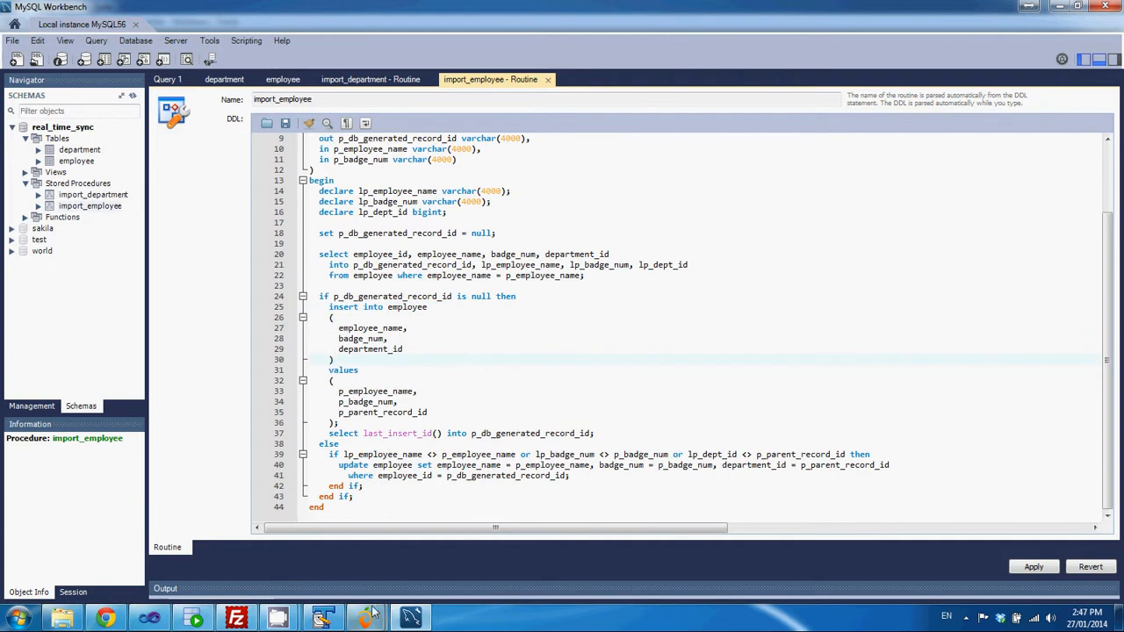
Switch to DigiMango XML ETL Suite and open the file Xml2Db mapping spec - MySQL.xml
mouse_move(366, 617)
click(444, 571)
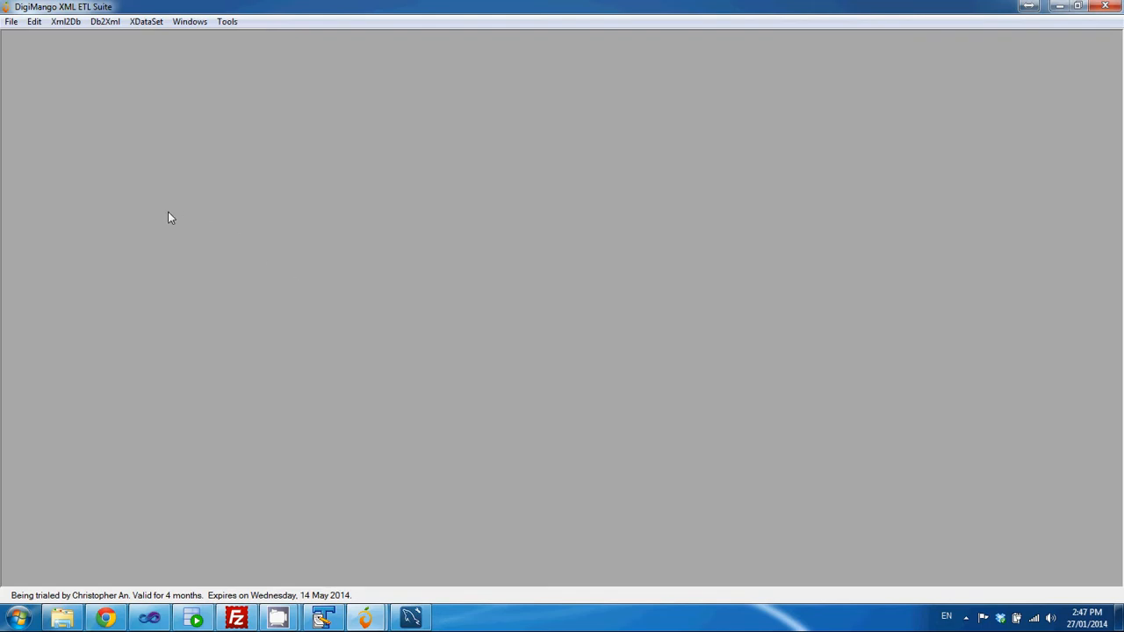
click(11, 21)
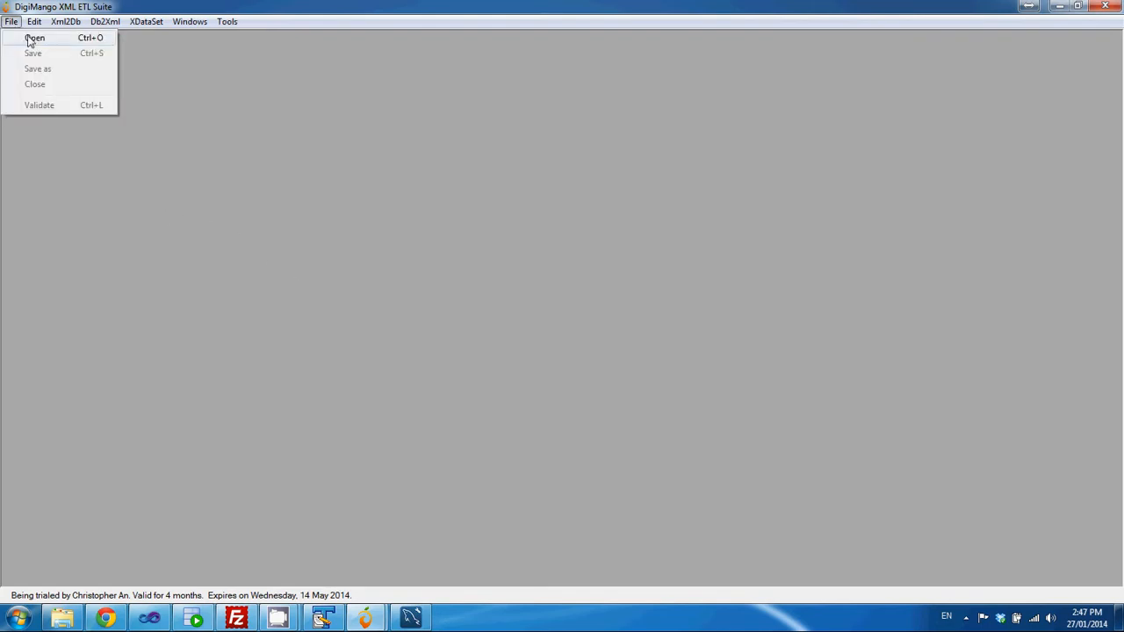
click(27, 38)
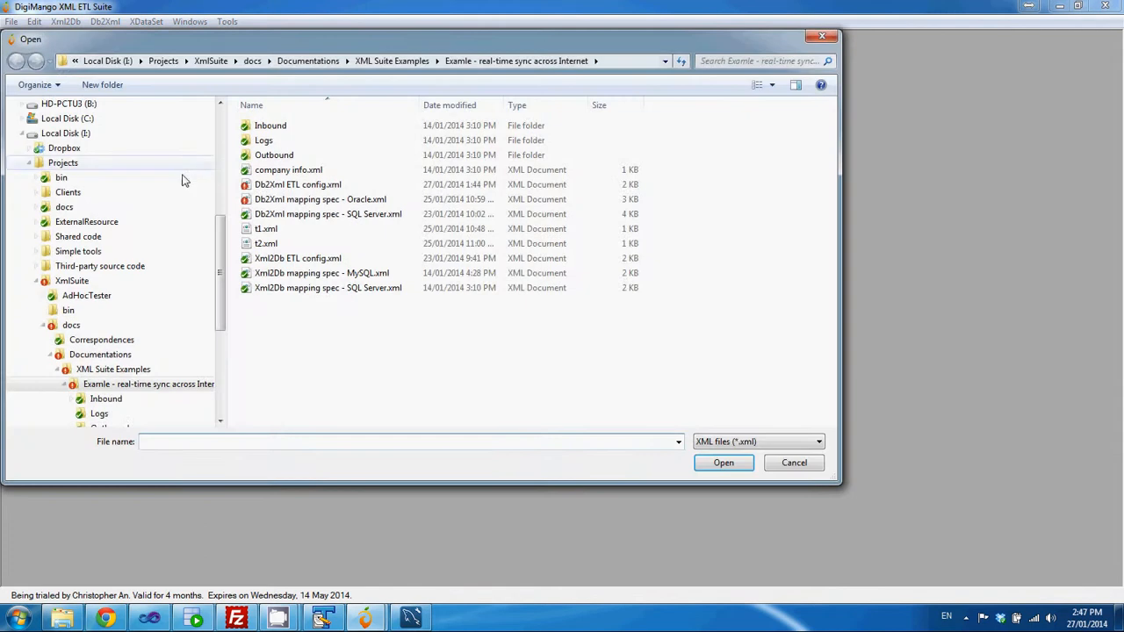
click(306, 277)
double_click(307, 274)
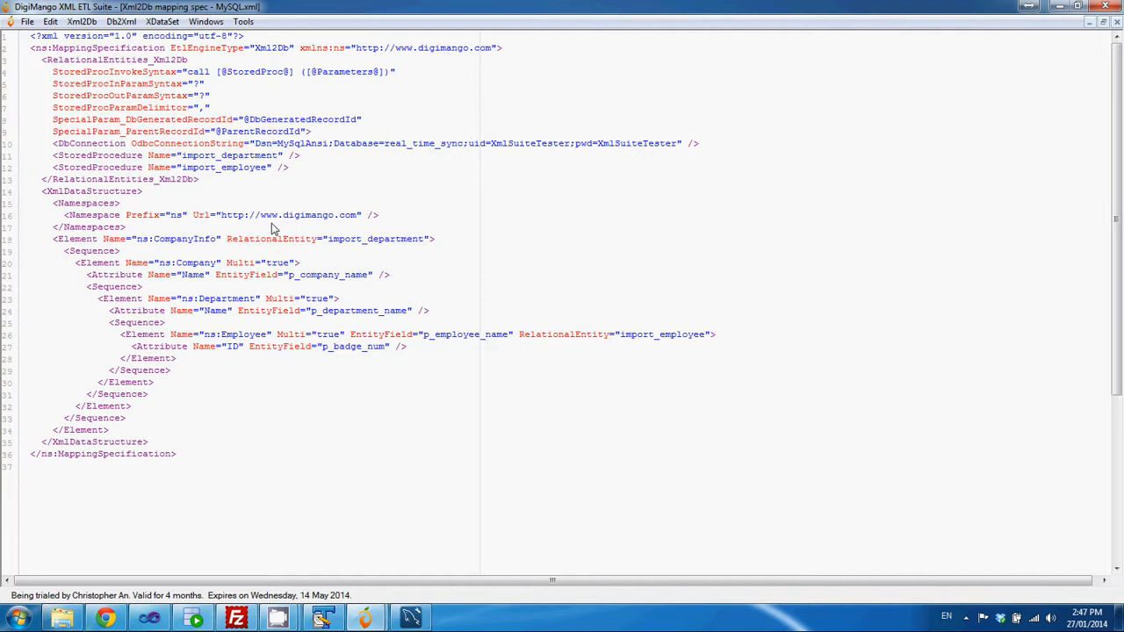
Examine the mapping spec's stored procedure names, the CompanyInfo element structure, and its import_department and import_employee relational entities
double_click(208, 156)
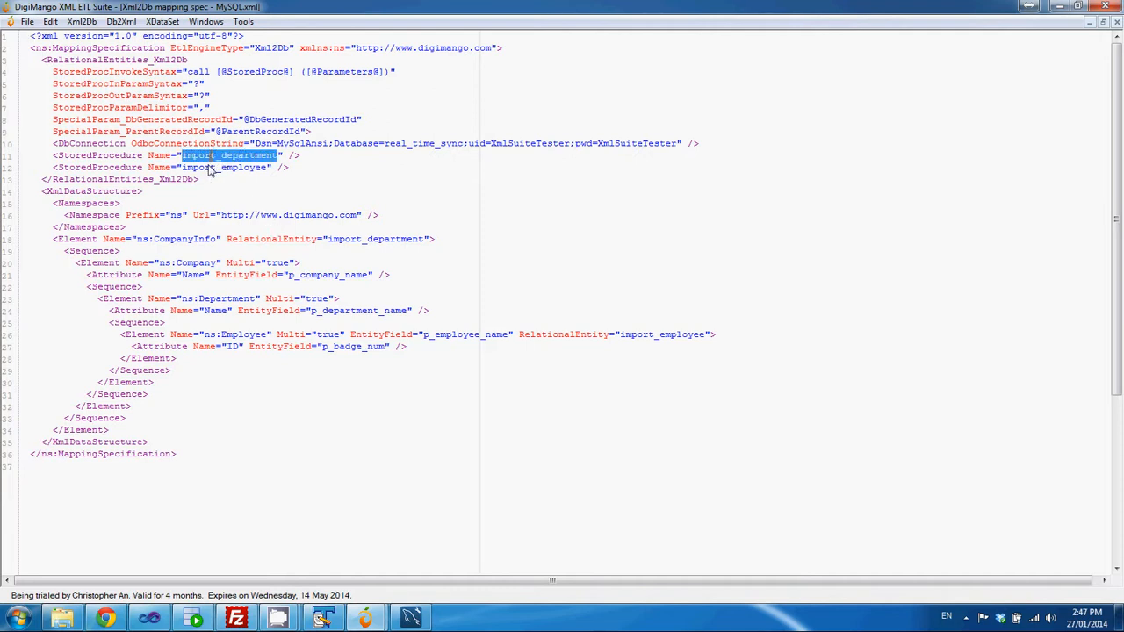
click(210, 165)
double_click(210, 166)
click(211, 169)
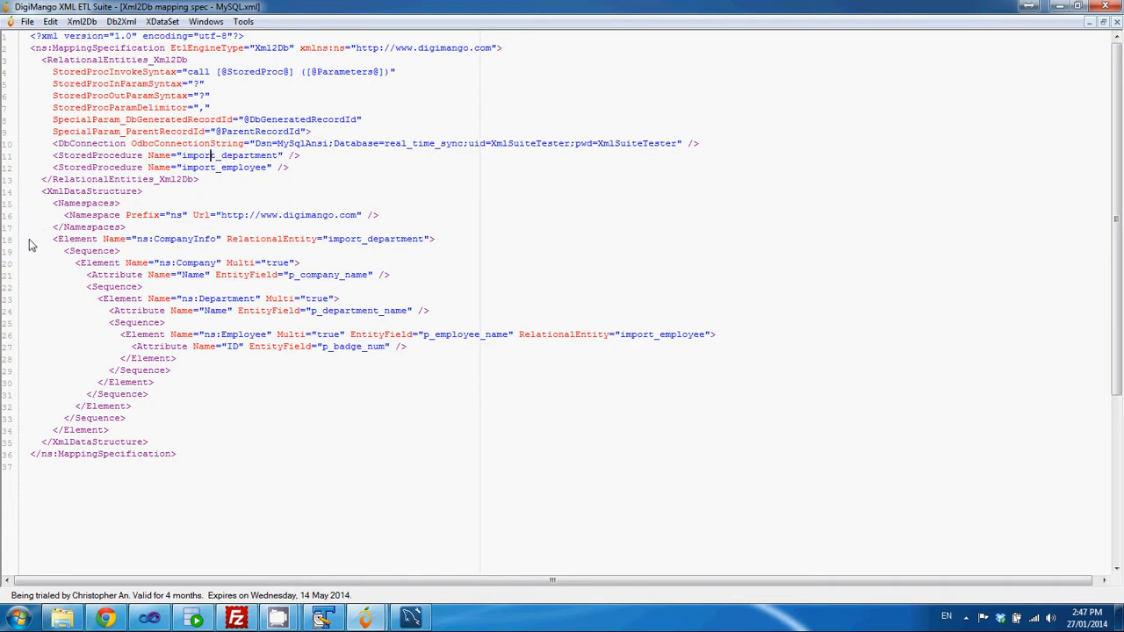
drag(32, 245, 4, 448)
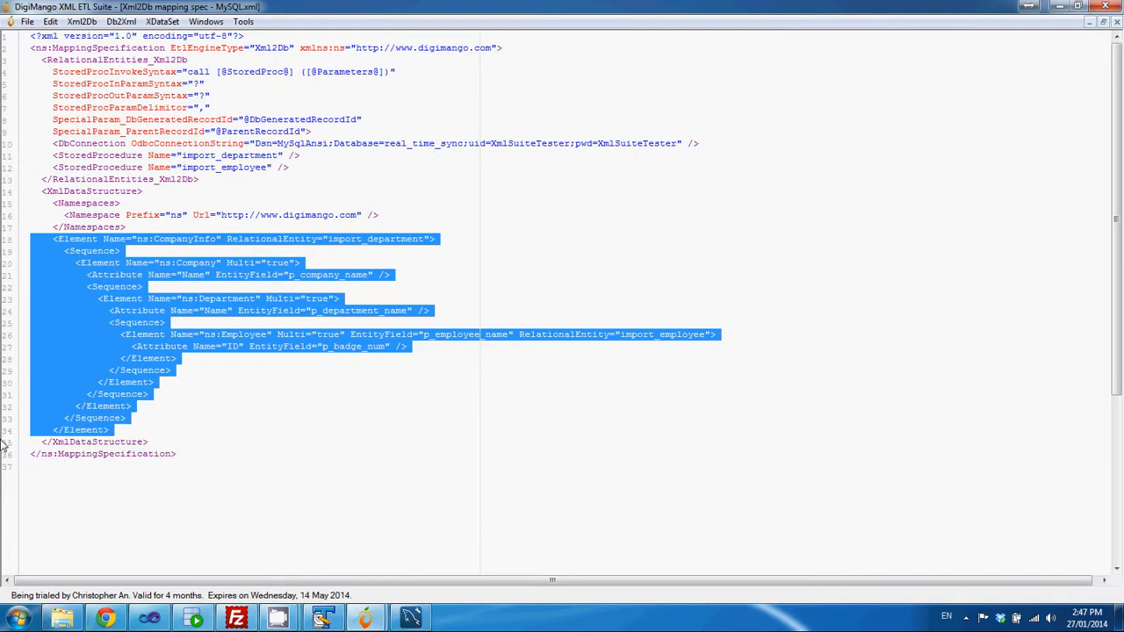
click(346, 311)
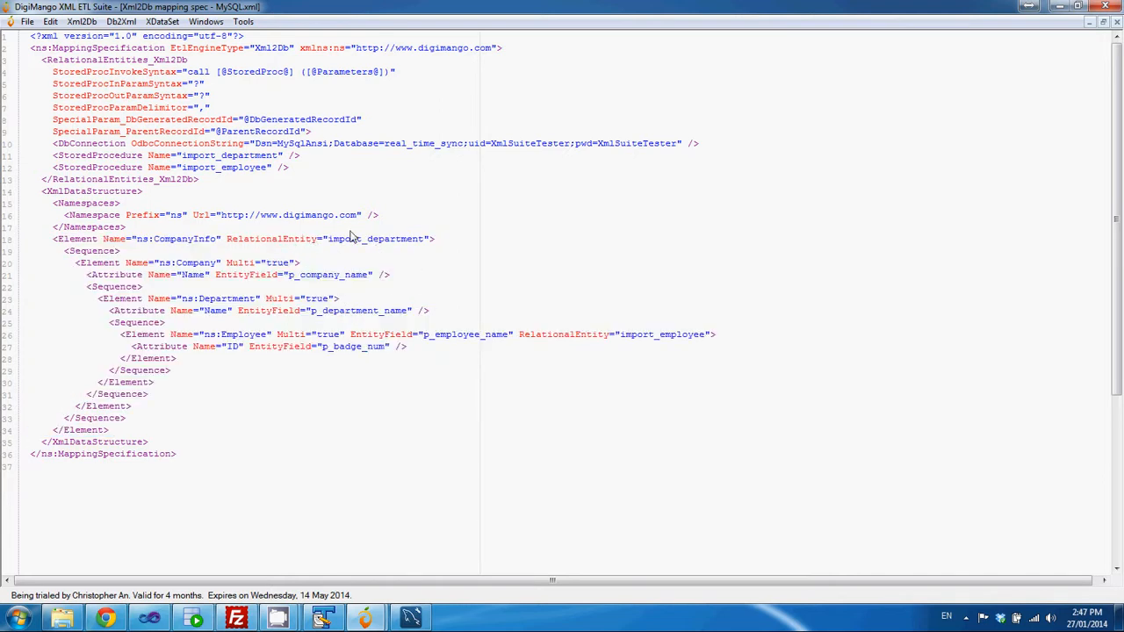
double_click(381, 239)
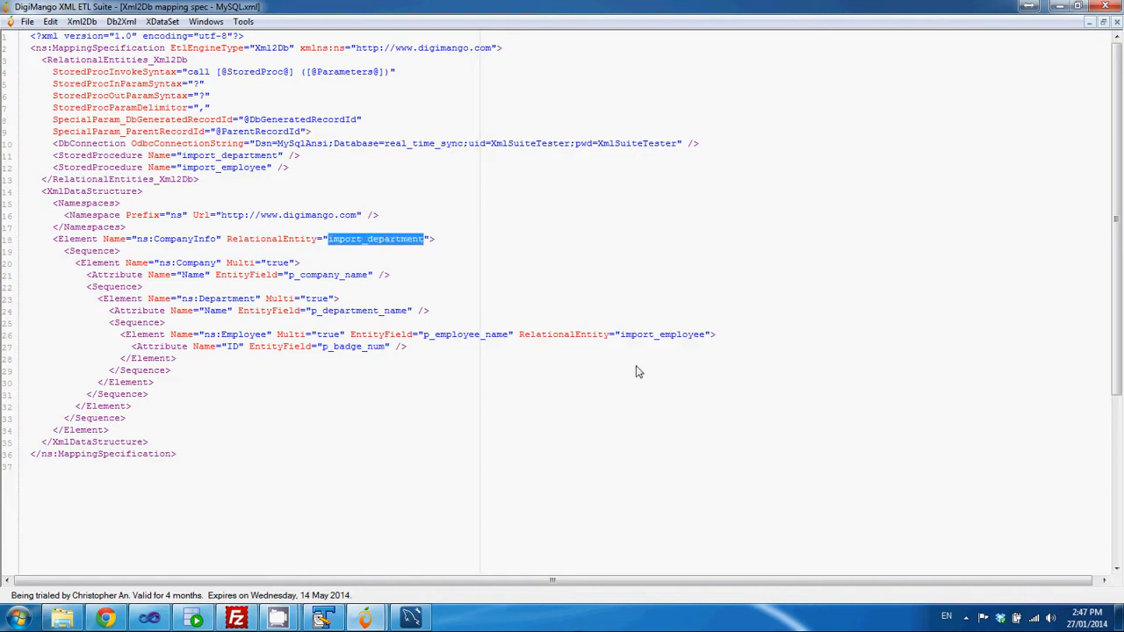
double_click(664, 337)
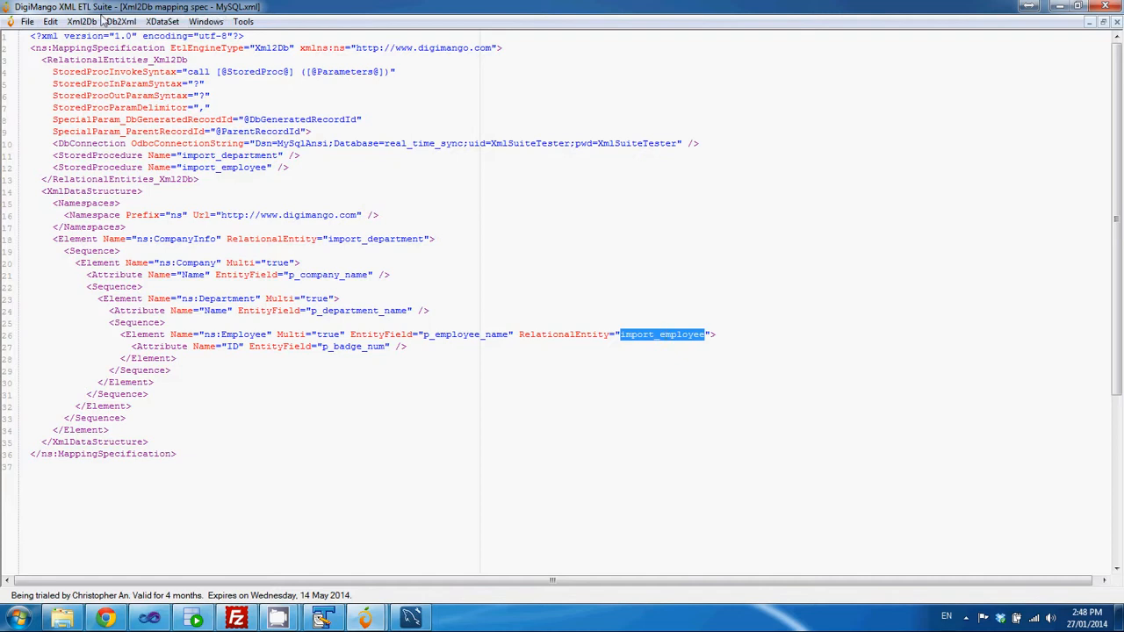
Open the file Xml2Db ETL config.xml from the real-time sync example folder
click(26, 21)
click(45, 37)
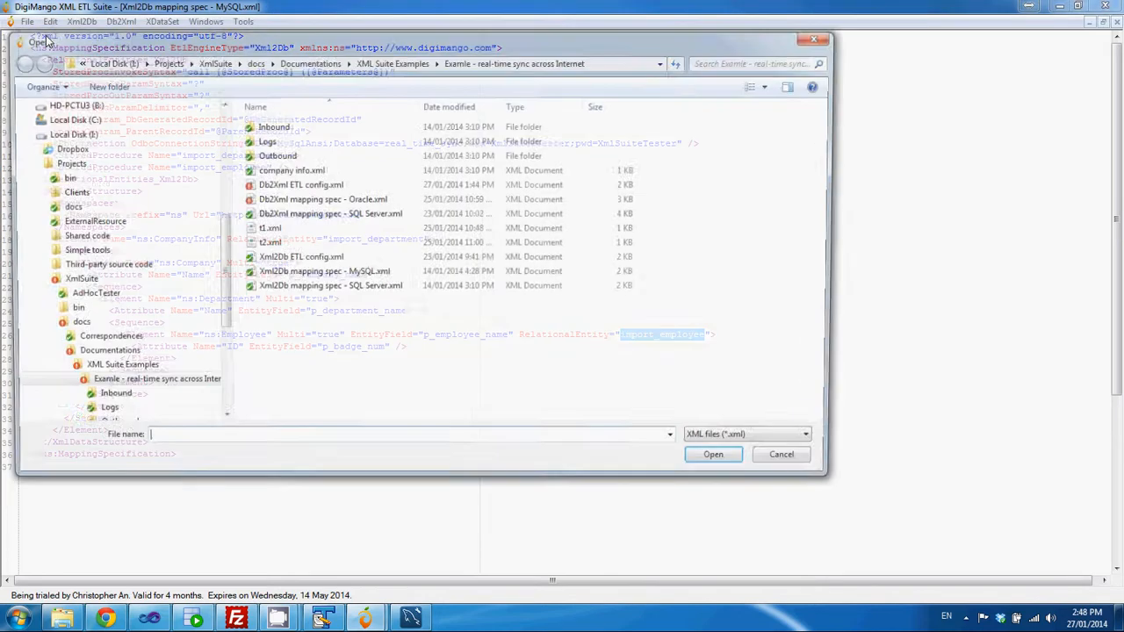
double_click(303, 260)
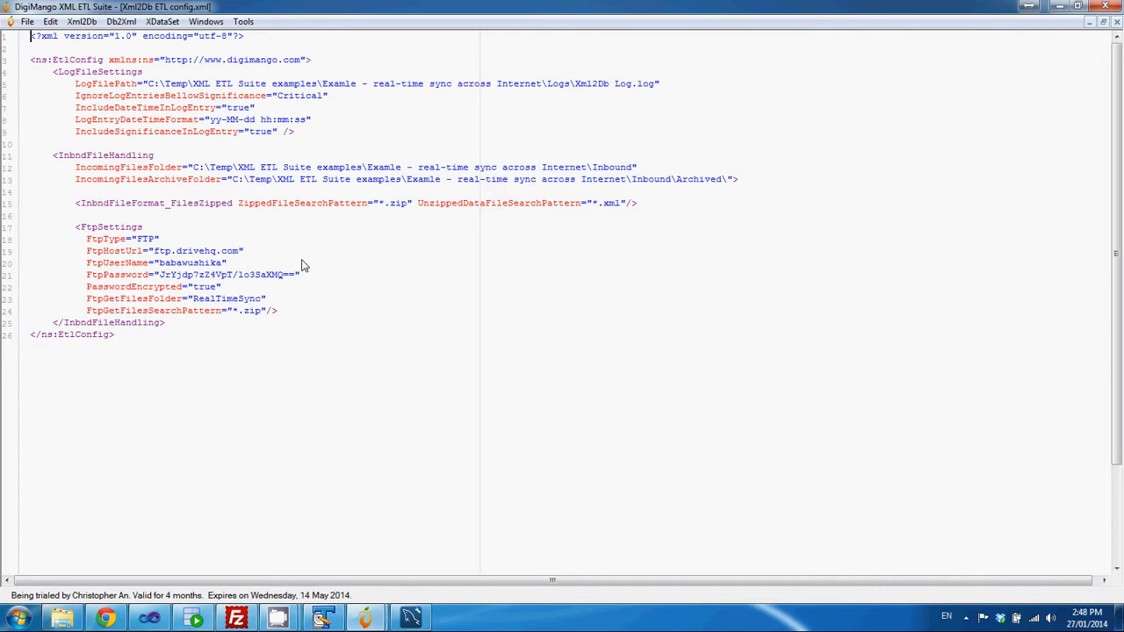
Examine the Xml2Db config's LogFileSettings element, the FTP host URL ftp.drivehq.com and the RealTimeSync folder that files are fetched from
double_click(104, 74)
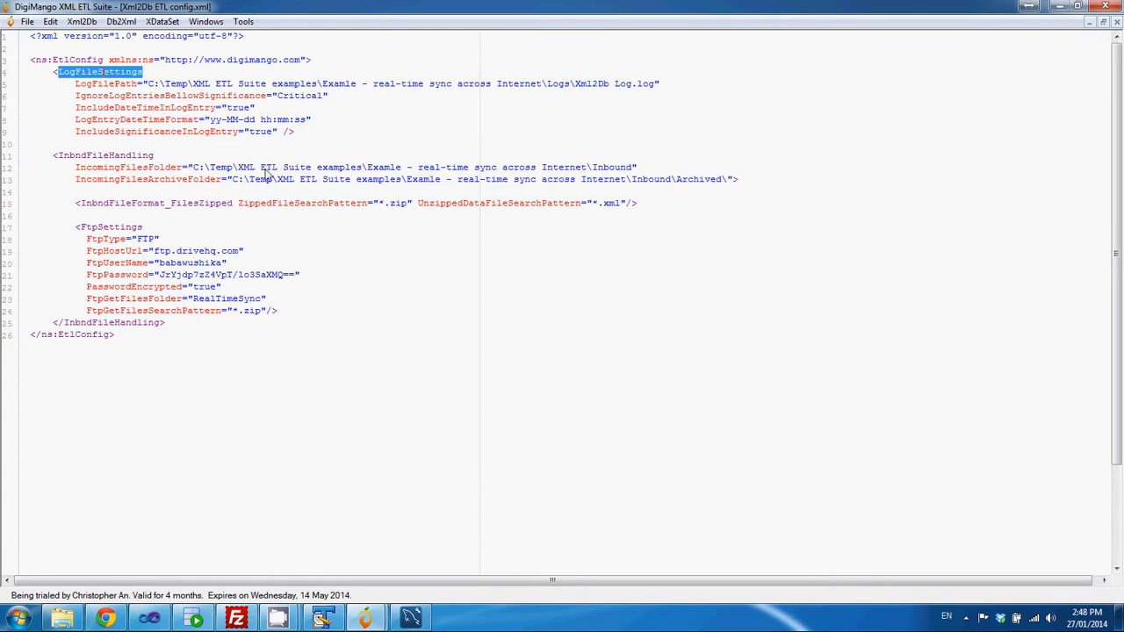
drag(154, 252, 242, 255)
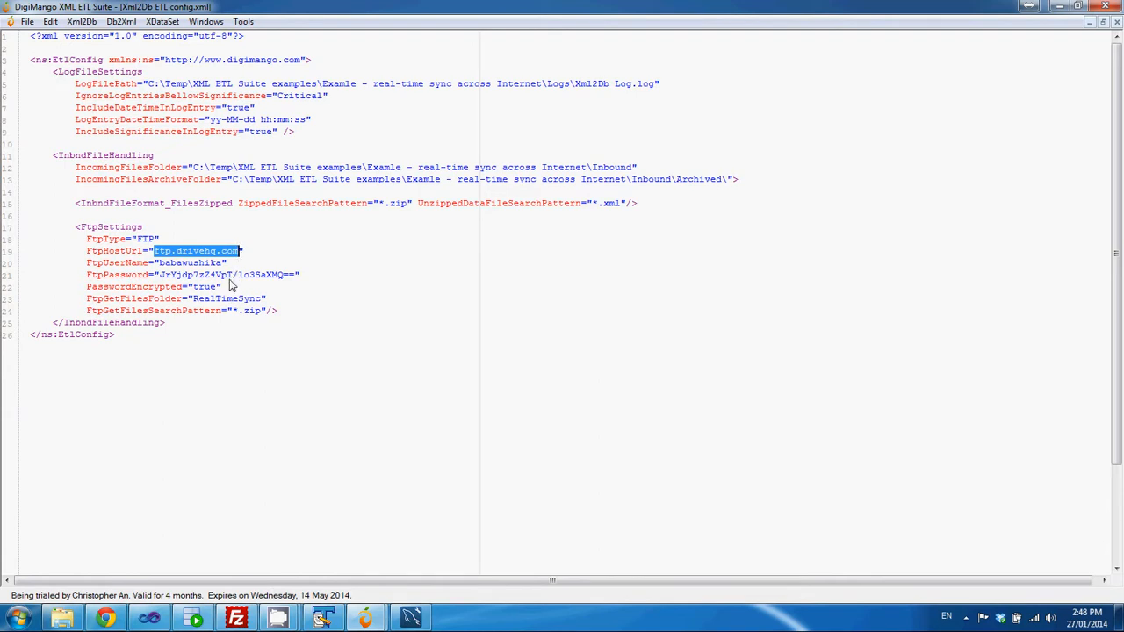
double_click(224, 300)
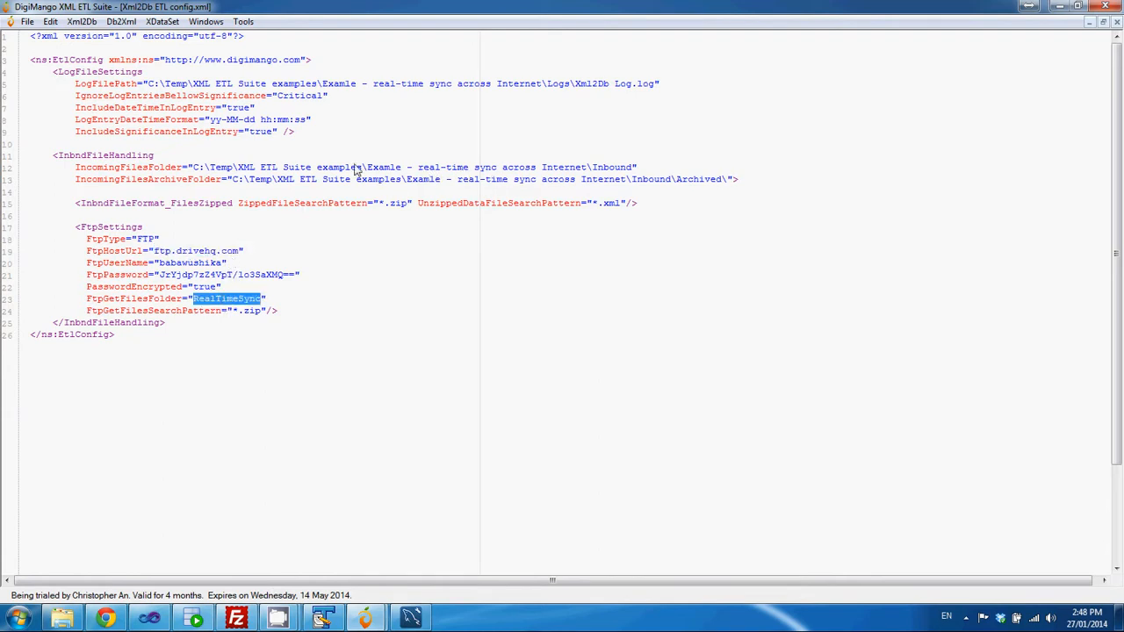
Examine the IncomingFilesFolder and IncomingFilesArchiveFolder paths in the Xml2Db config's InbndFileHandling element
drag(193, 167, 156, 155)
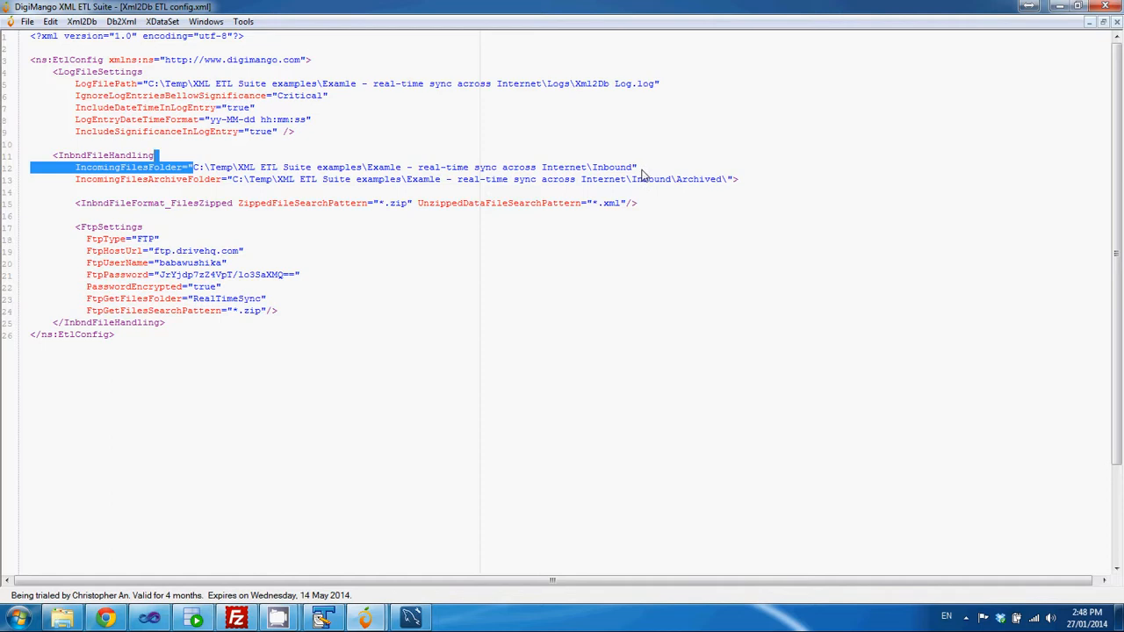
double_click(561, 168)
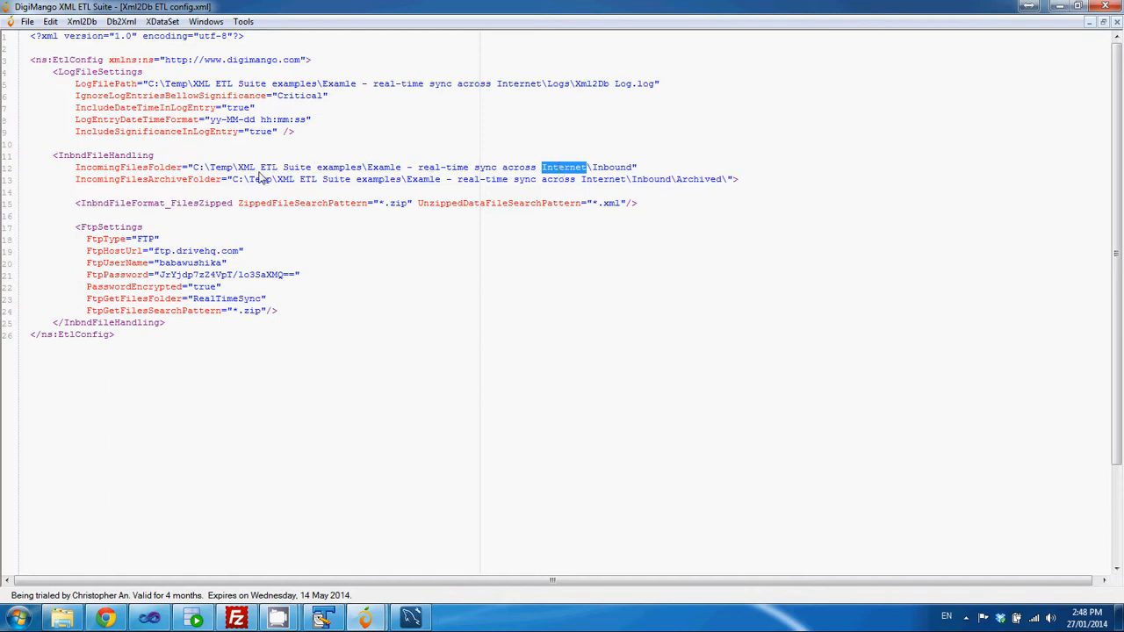
click(188, 180)
double_click(188, 181)
click(253, 180)
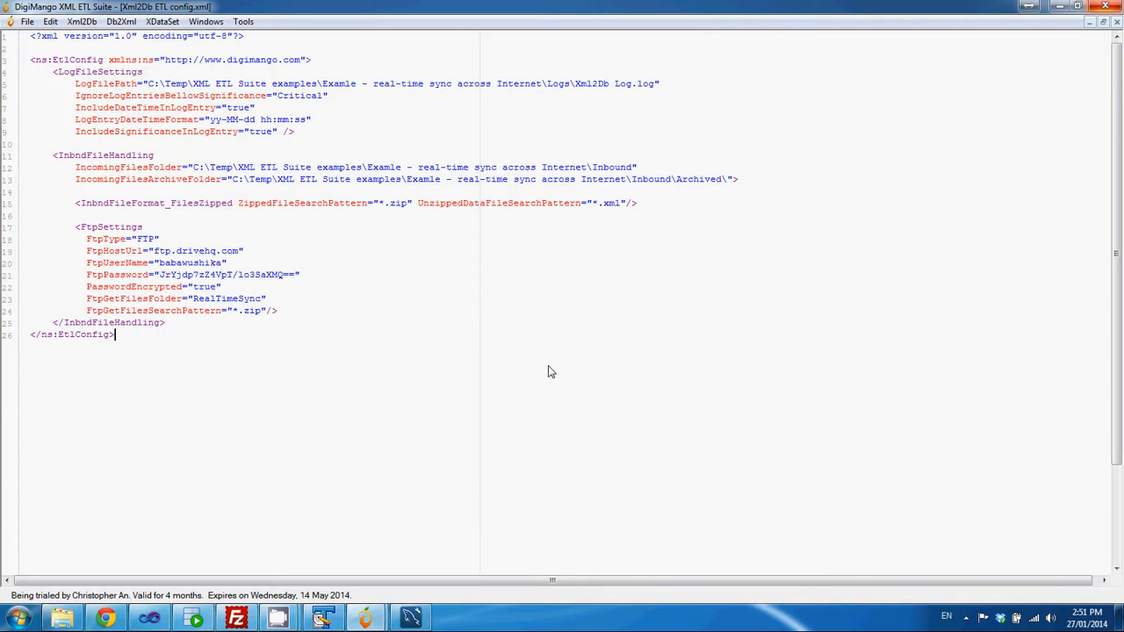
Switch to MySQL Workbench, select the two truncate statements for employee and department, and run the employee table query
click(426, 619)
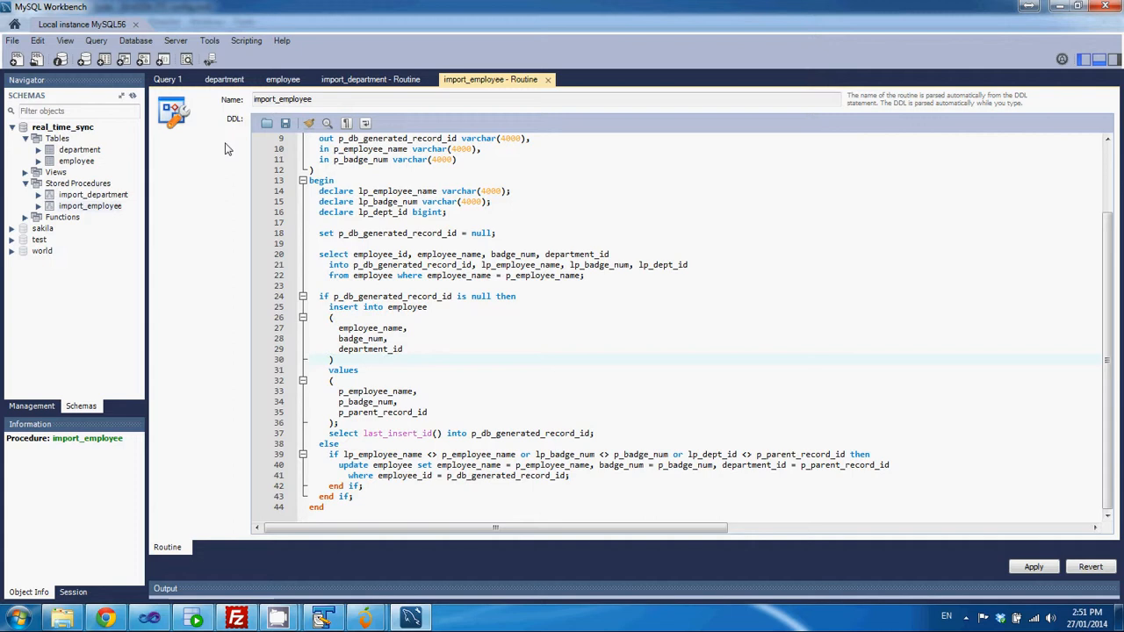
click(168, 81)
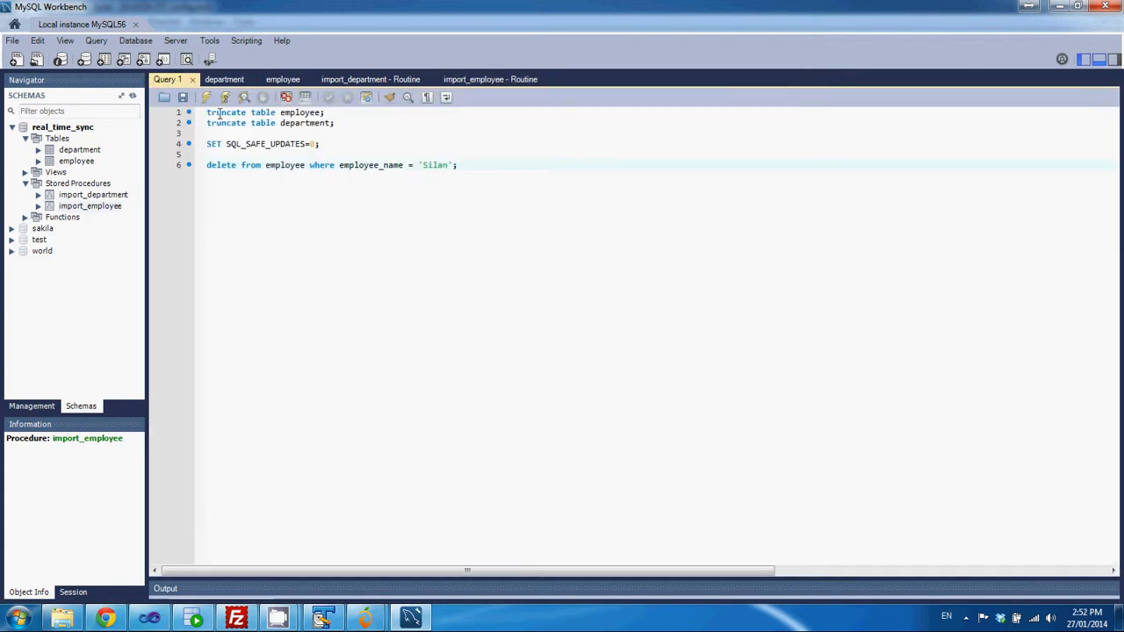
drag(344, 123, 185, 113)
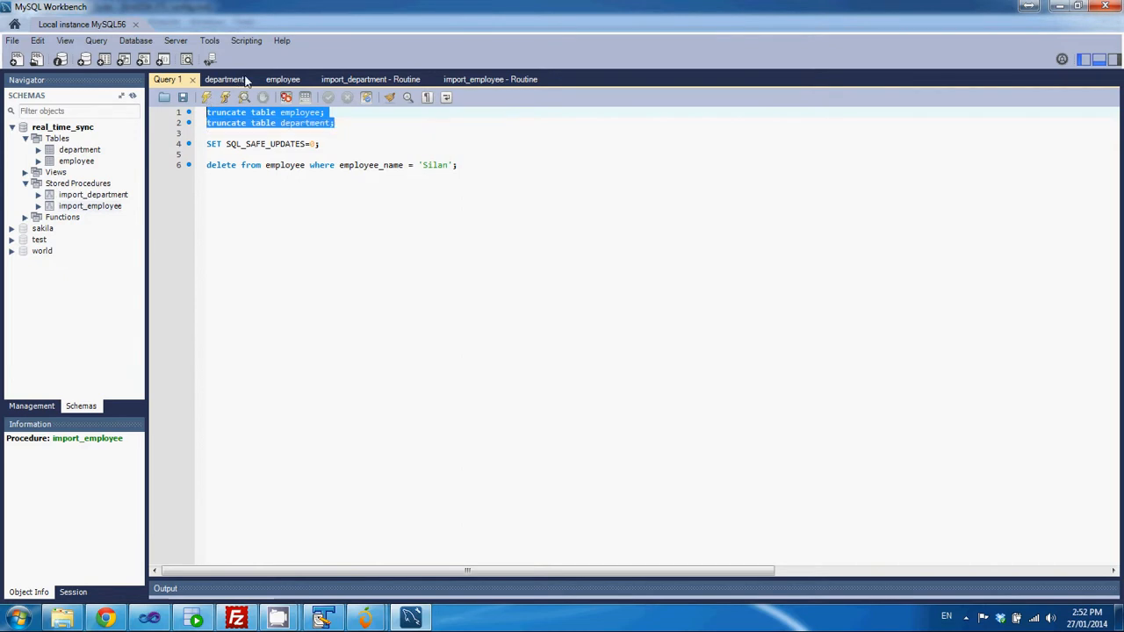
click(281, 79)
click(207, 98)
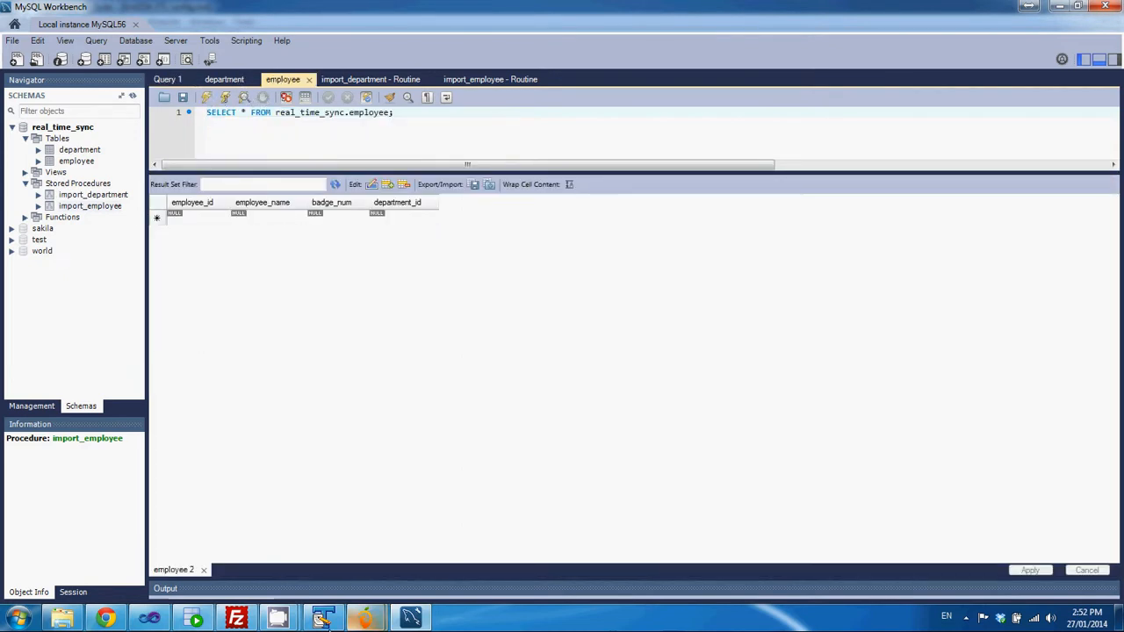
Switch to FileZilla, refresh the remote RealTimeSync folder and select the Employees zip file
click(236, 619)
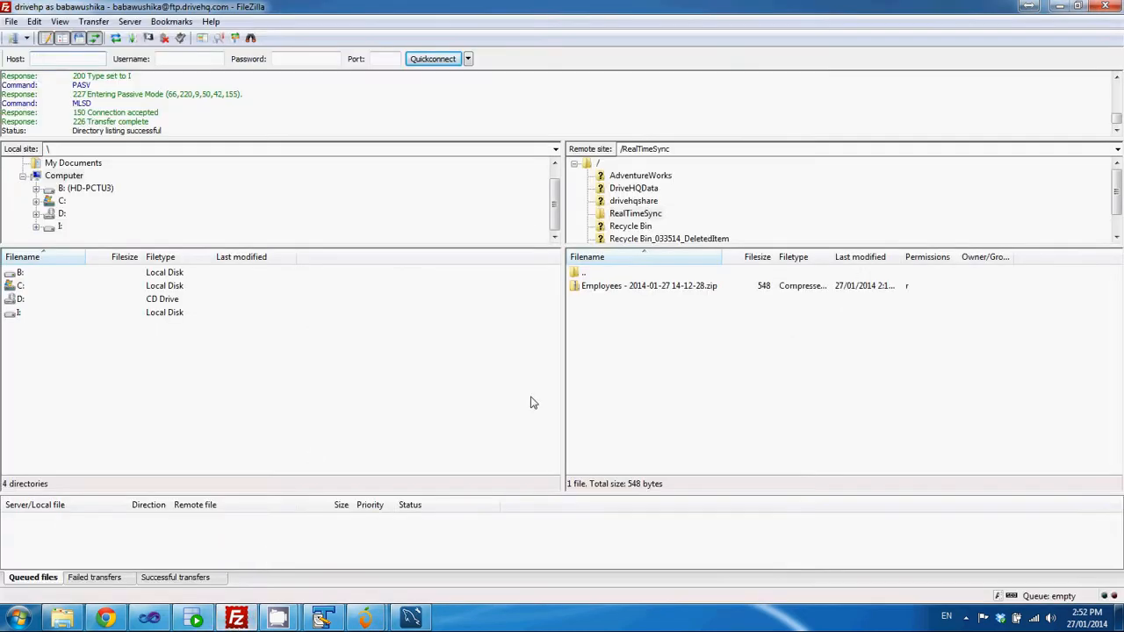
key(F5)
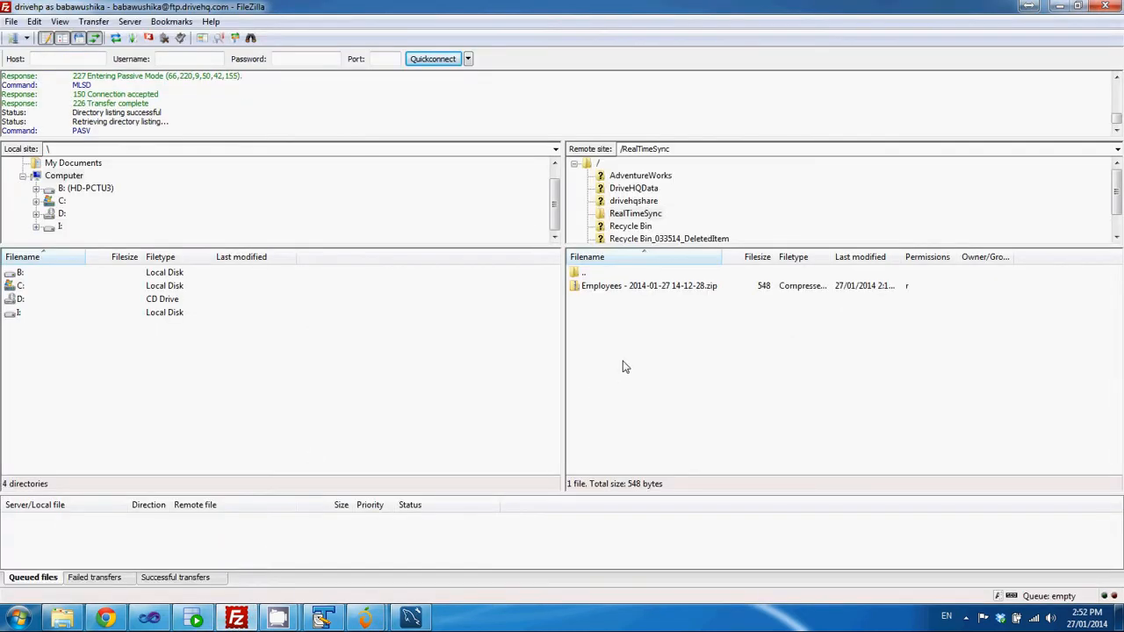
click(622, 288)
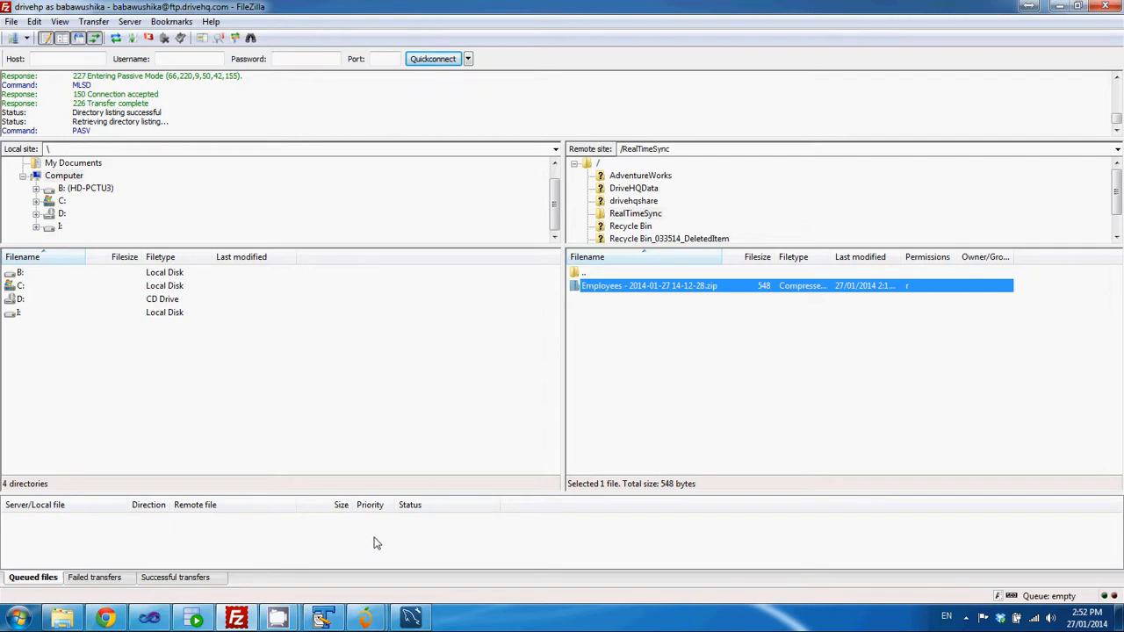
In the DigiMango XML ETL Suite window showing Xml2Db ETL config.xml, upload the XML to the database using the ETL config
click(365, 618)
click(441, 551)
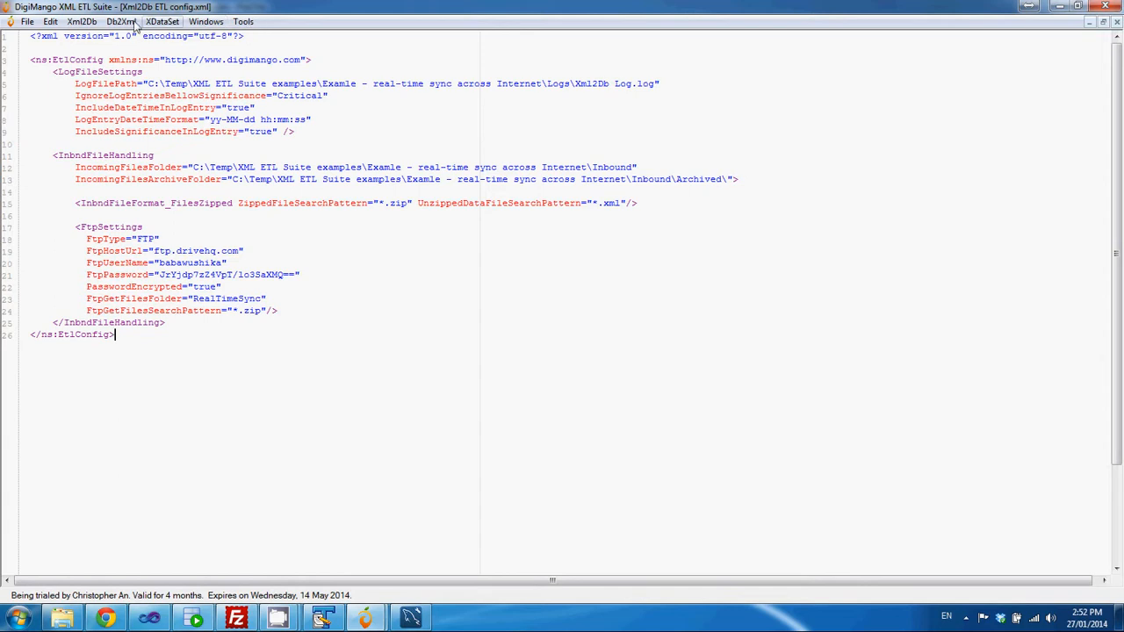
click(81, 22)
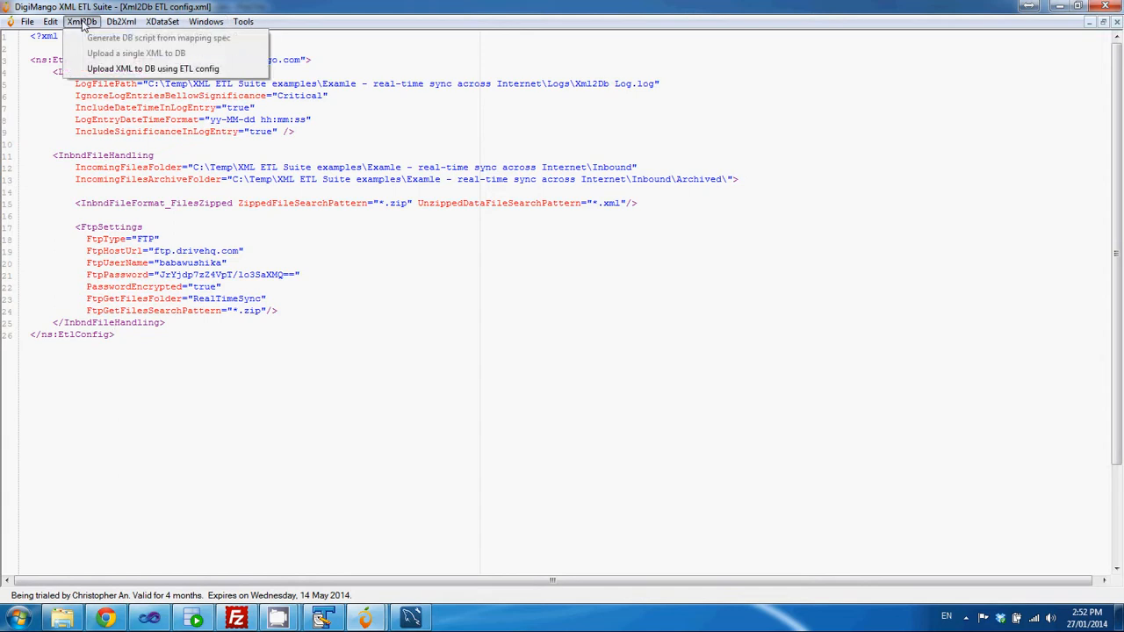
click(132, 70)
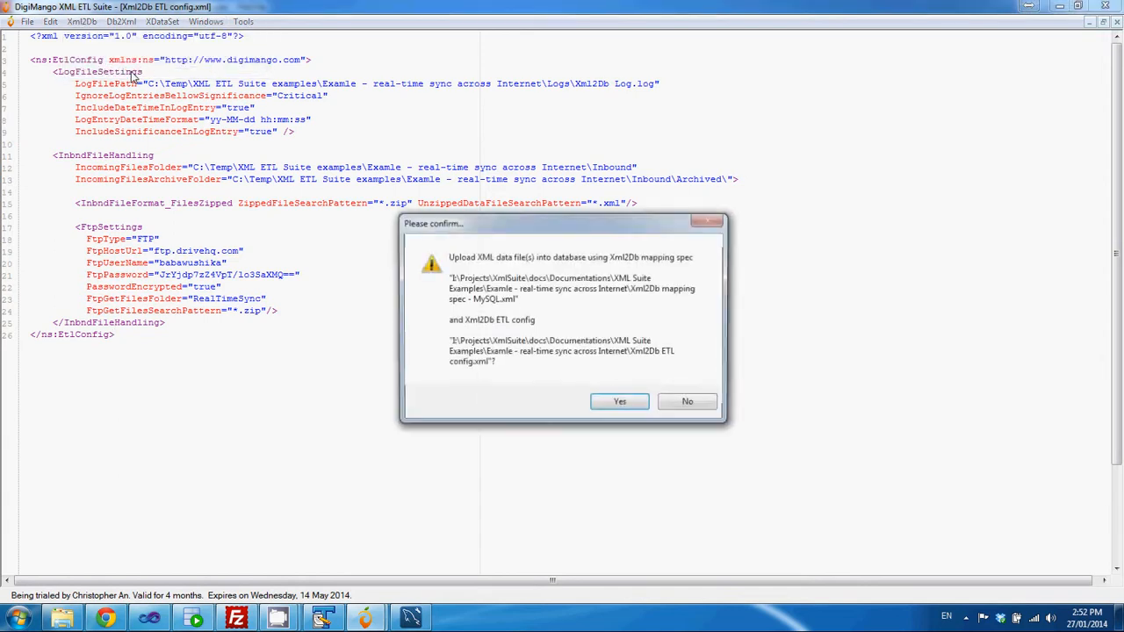
click(621, 405)
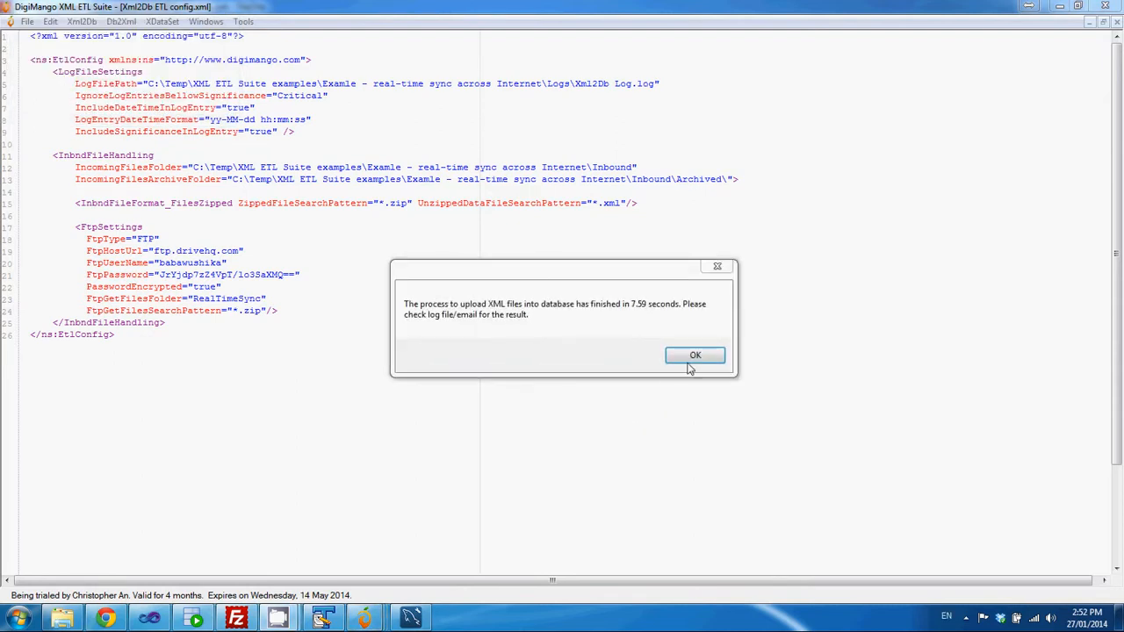
click(695, 355)
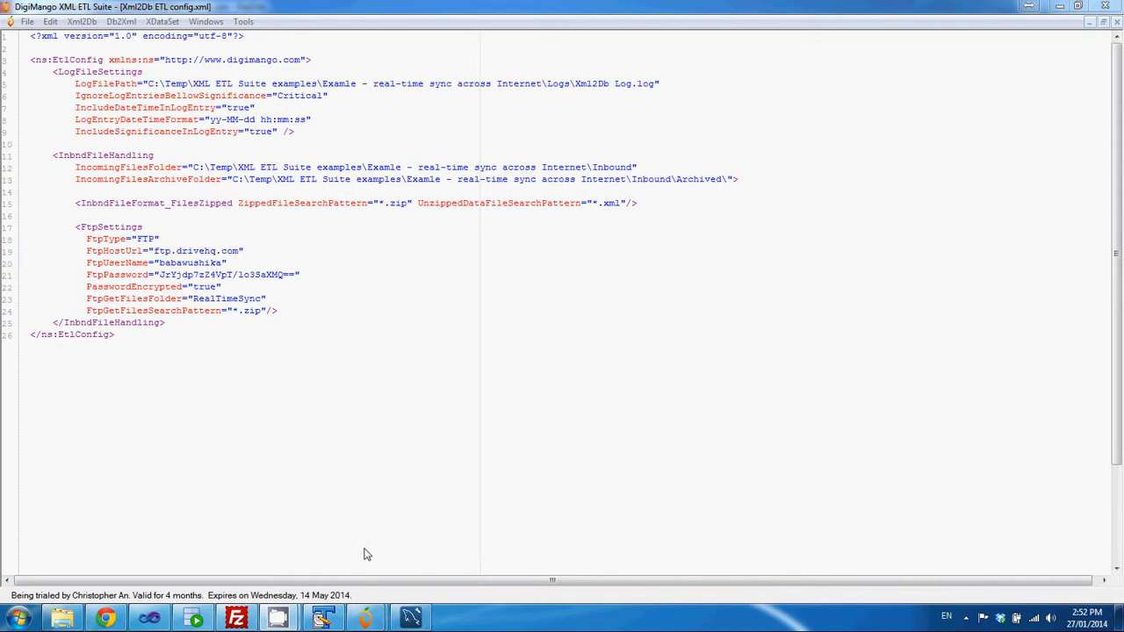
Check the remote RealTimeSync folder in FileZilla and rerun the employee table query in MySQL Workbench
click(237, 619)
click(659, 341)
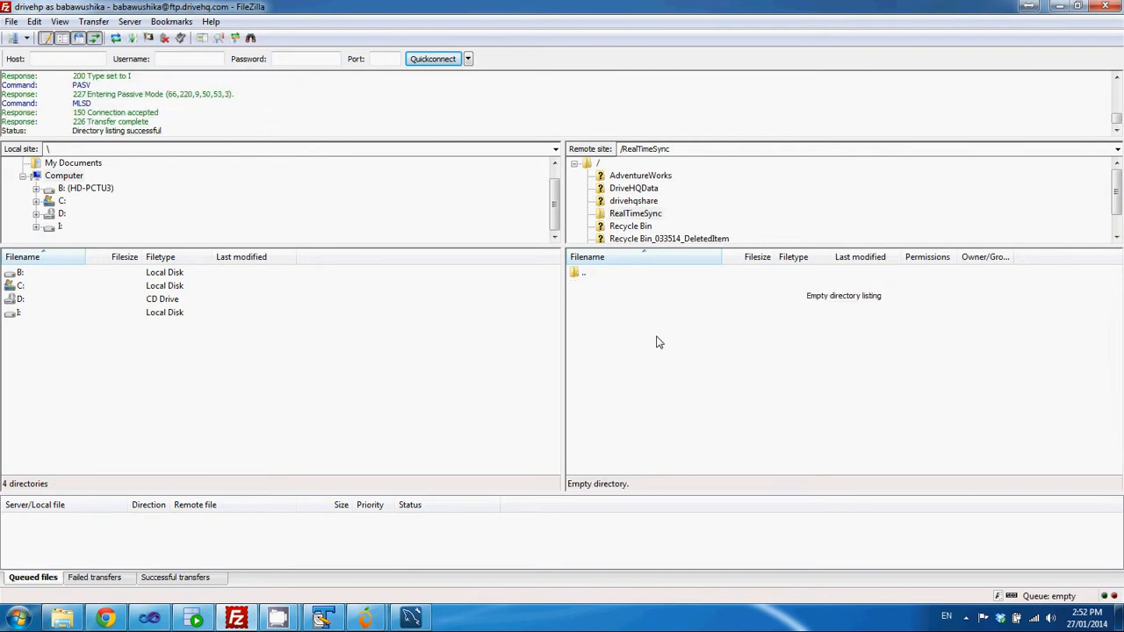
click(410, 619)
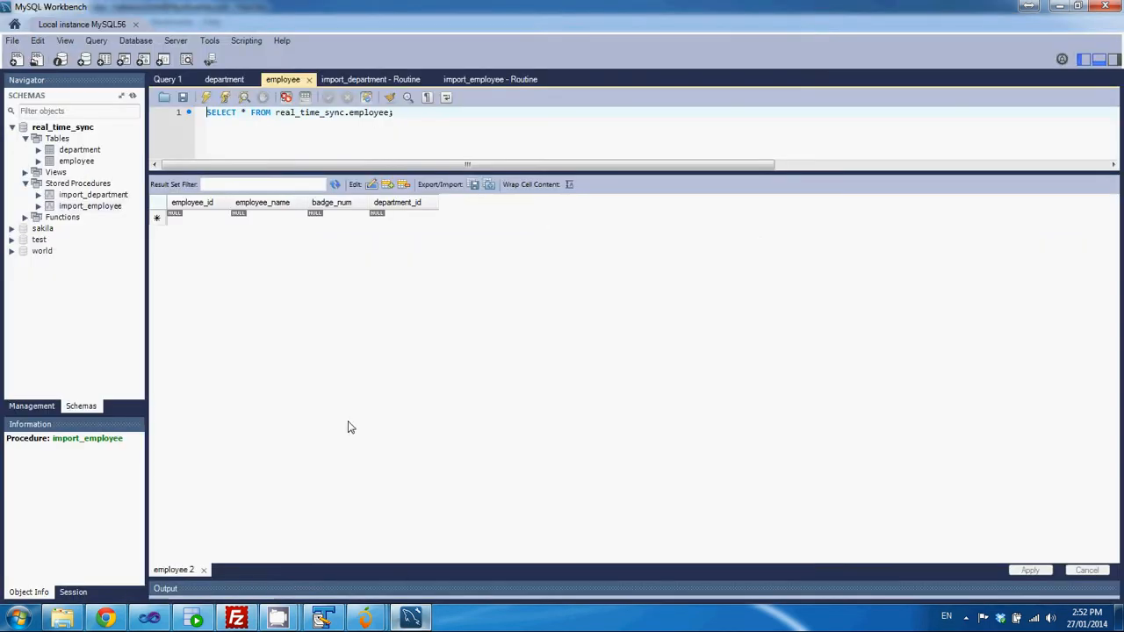
click(207, 98)
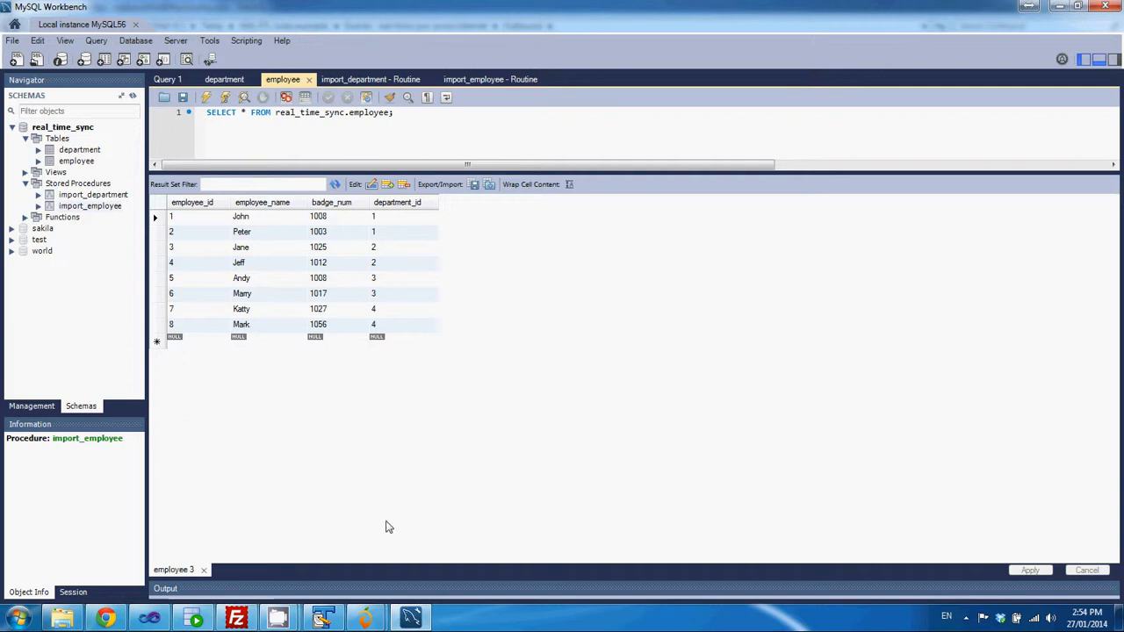
In Windows Explorer, delete both Employees zip files from the Outbound\Sent folder of the real-time sync example
click(67, 618)
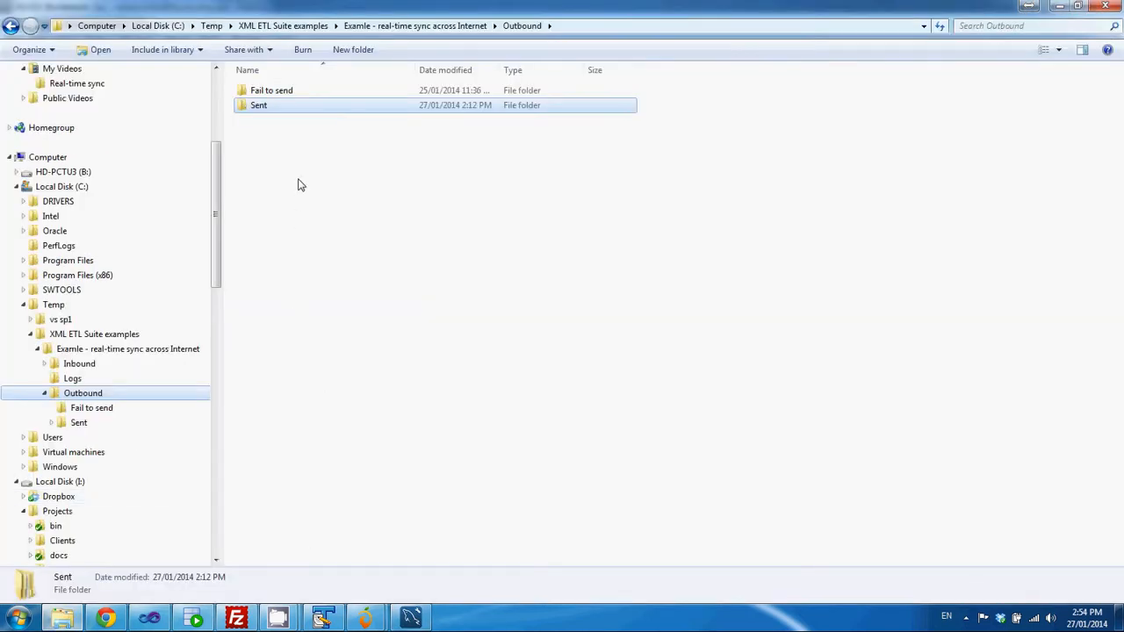
double_click(267, 107)
drag(447, 147, 235, 71)
key(Delete)
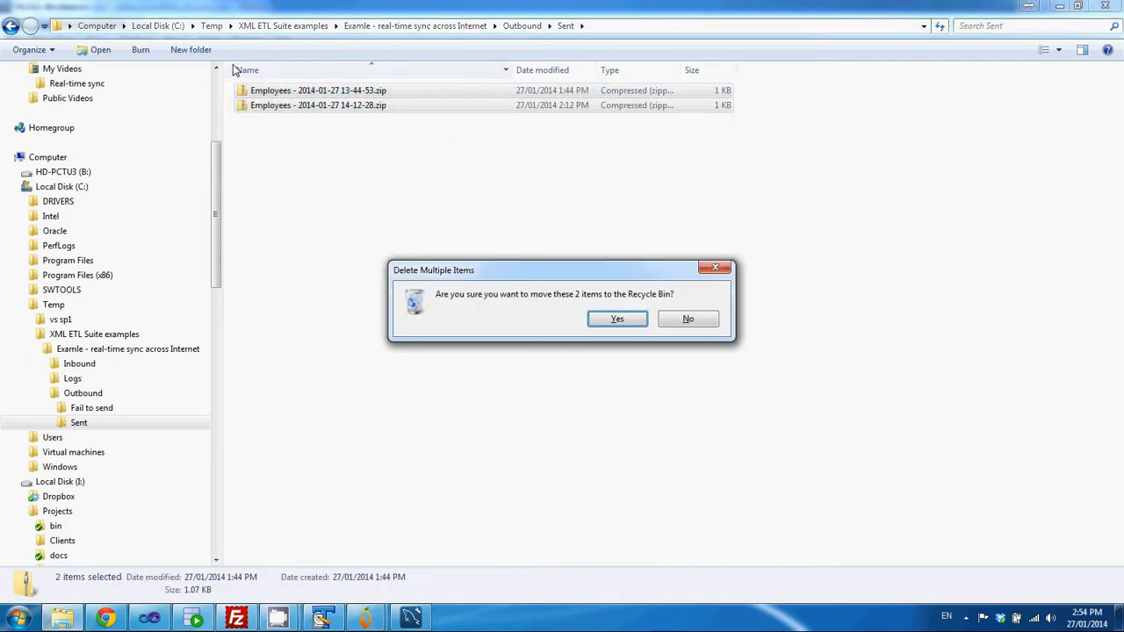
click(613, 319)
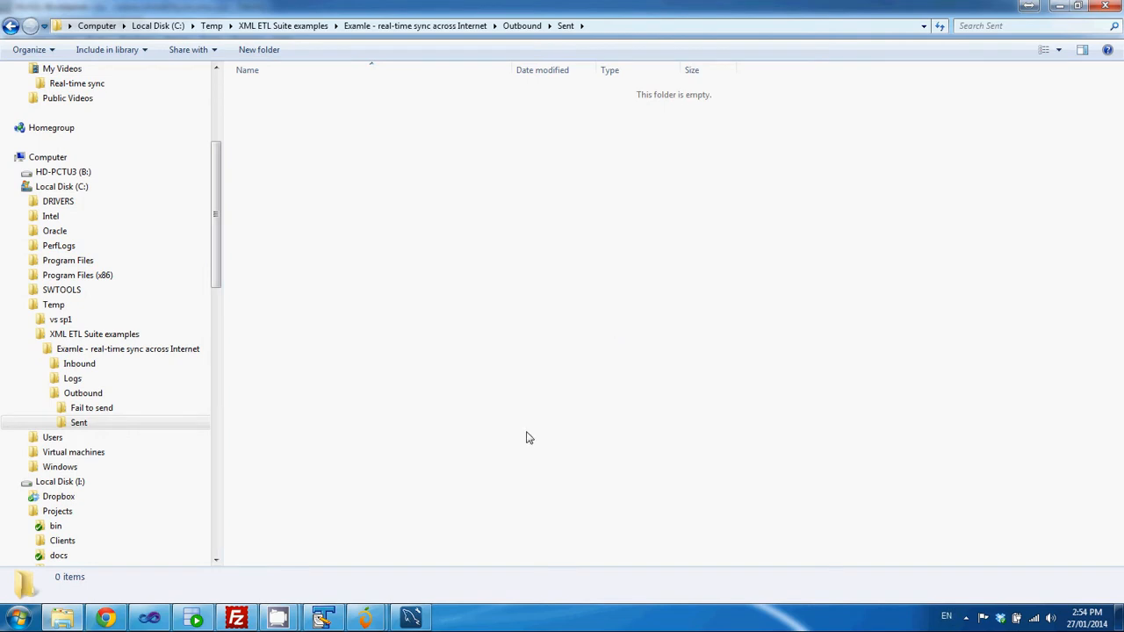
In the DigiMango XML ETL Suite window showing Db2Xml ETL config.xml, start running the ETL task repeatedly at a 1-second interval
mouse_move(373, 622)
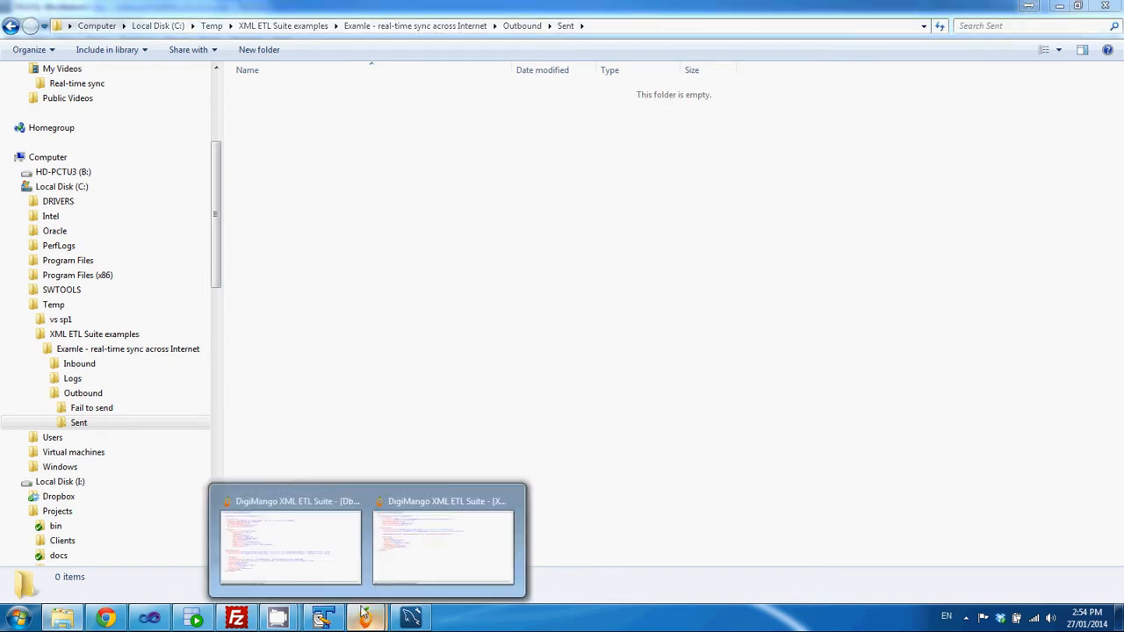
click(297, 555)
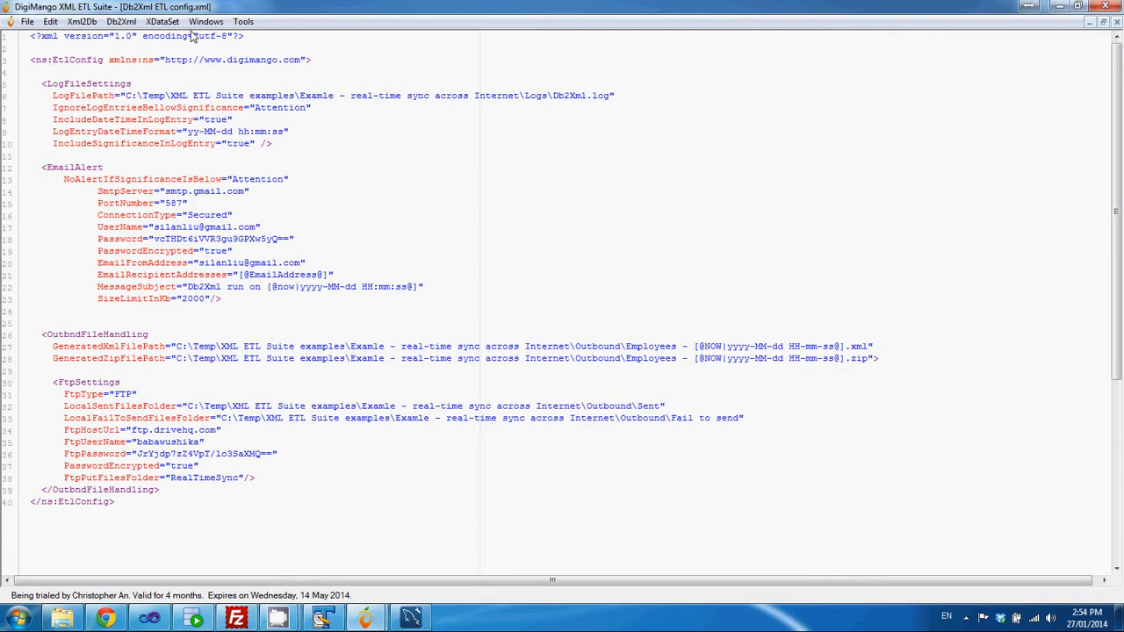
click(243, 21)
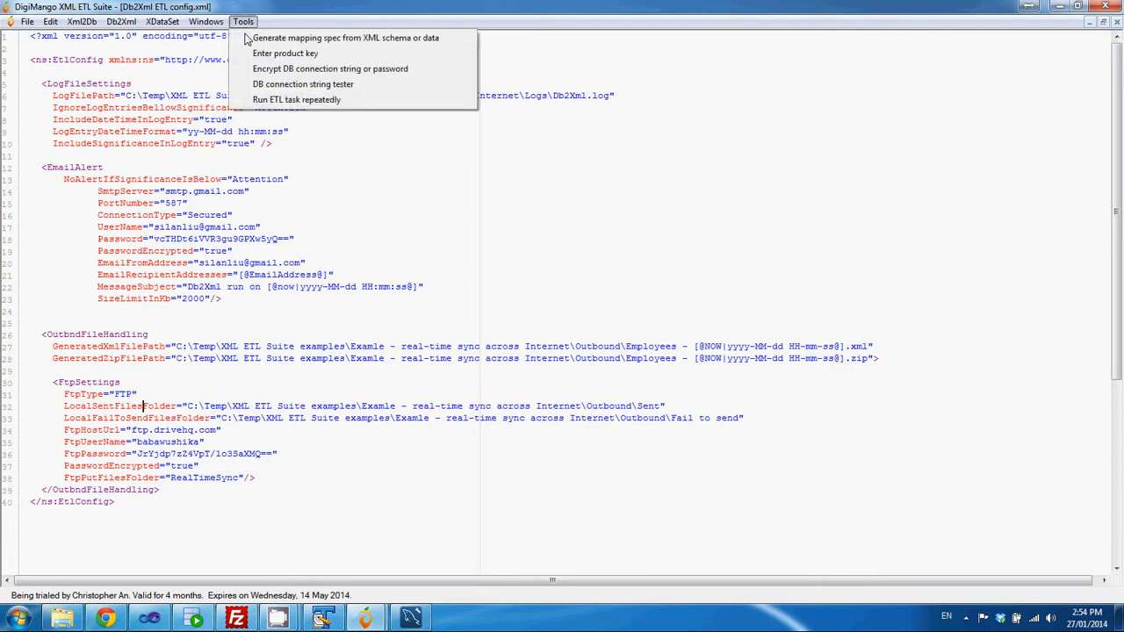
click(299, 100)
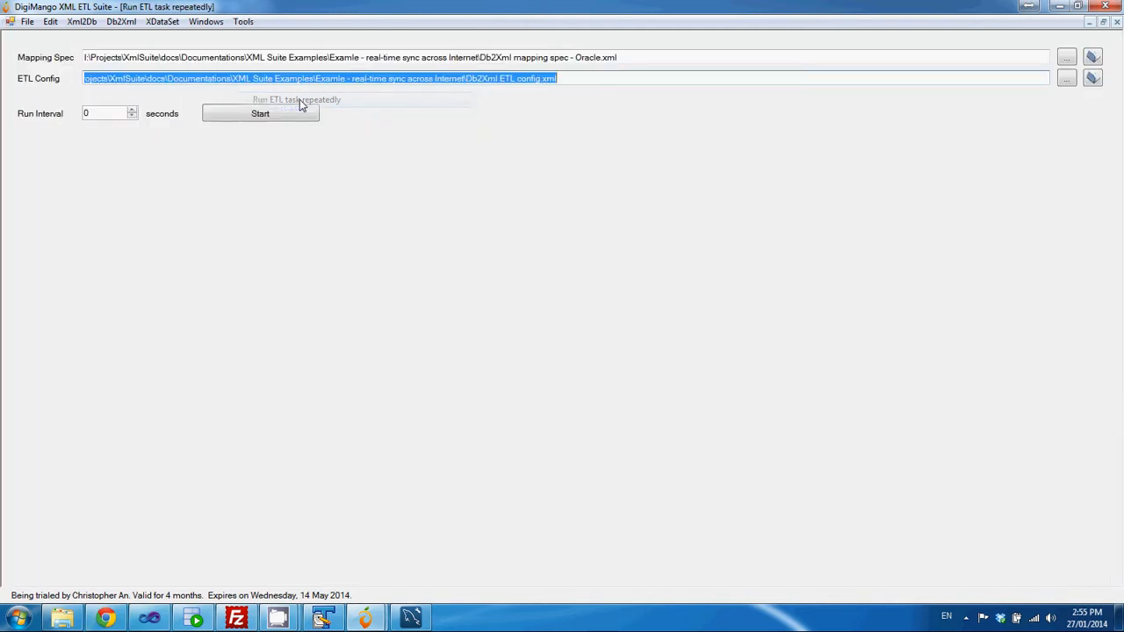
click(90, 119)
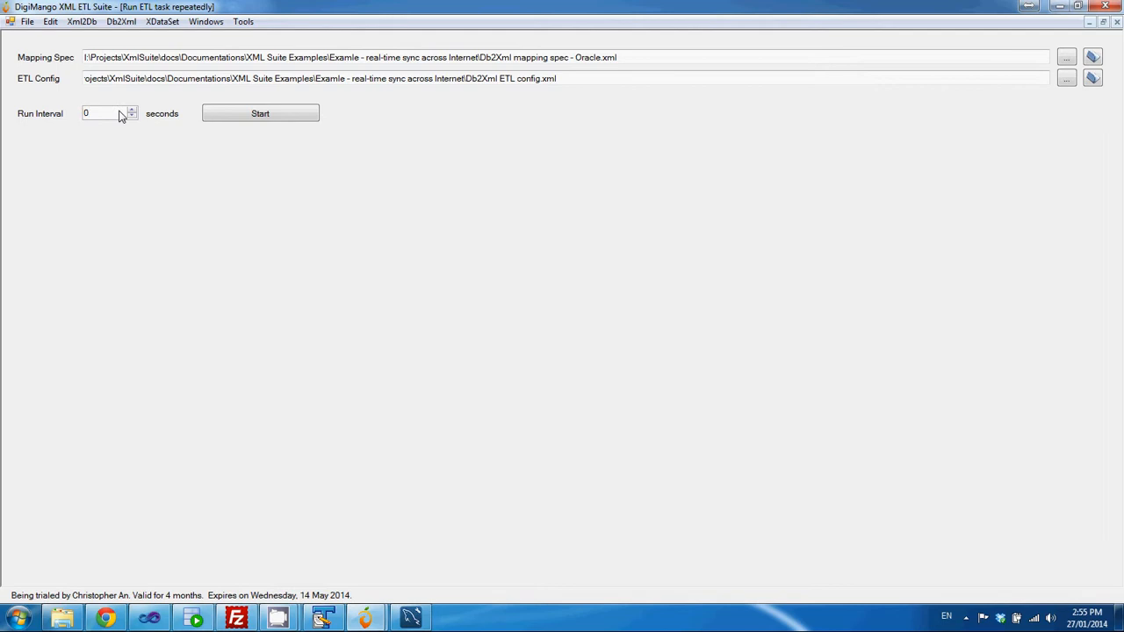
click(132, 110)
click(257, 118)
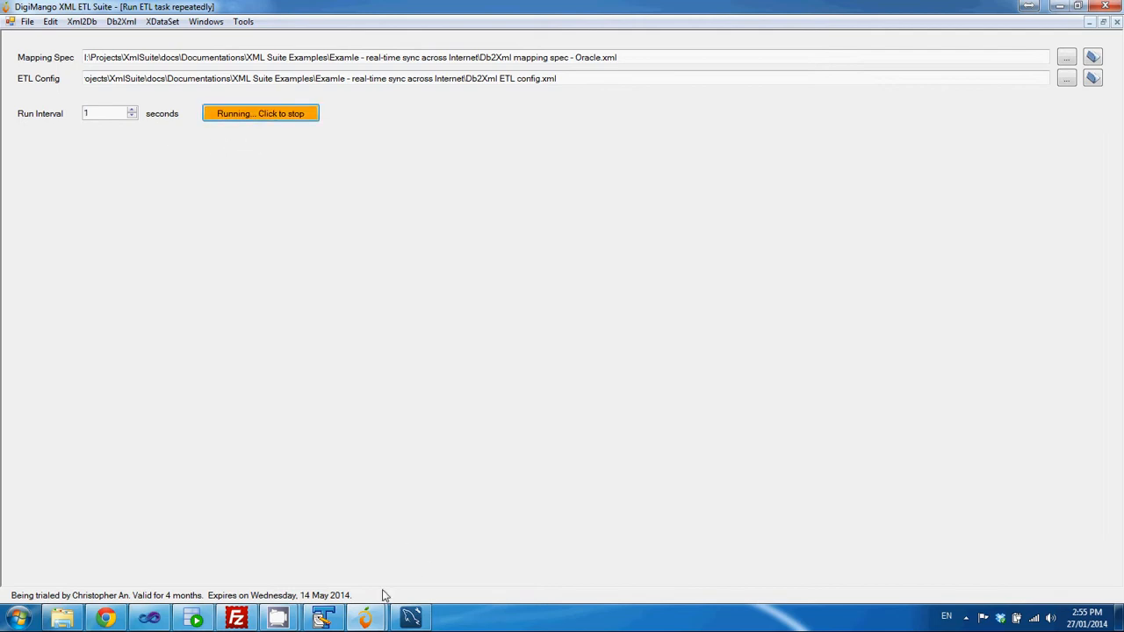
In the other DigiMango window showing Xml2Db ETL config.xml, start running the MySQL import task repeatedly at a 1-second interval
mouse_move(364, 616)
click(456, 549)
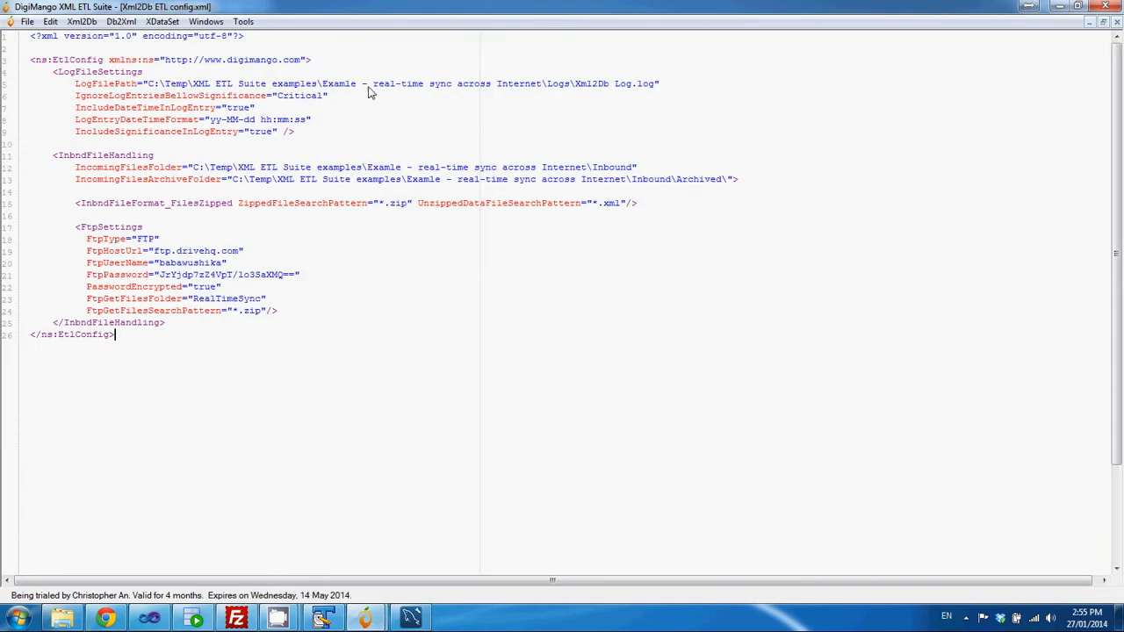
click(243, 21)
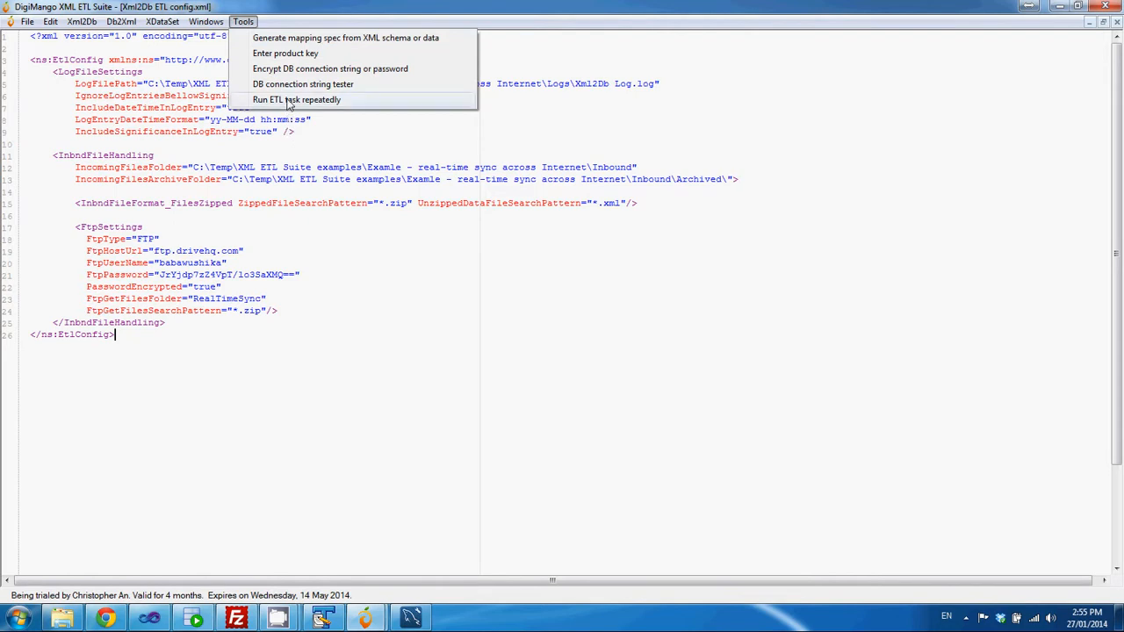
click(290, 100)
click(132, 112)
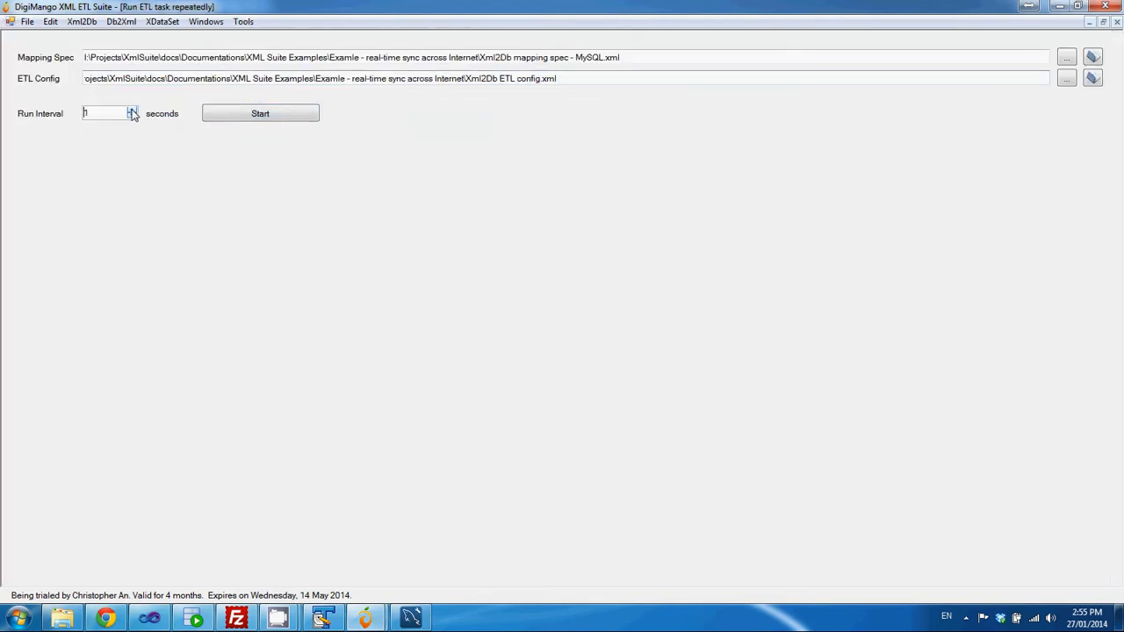
click(261, 113)
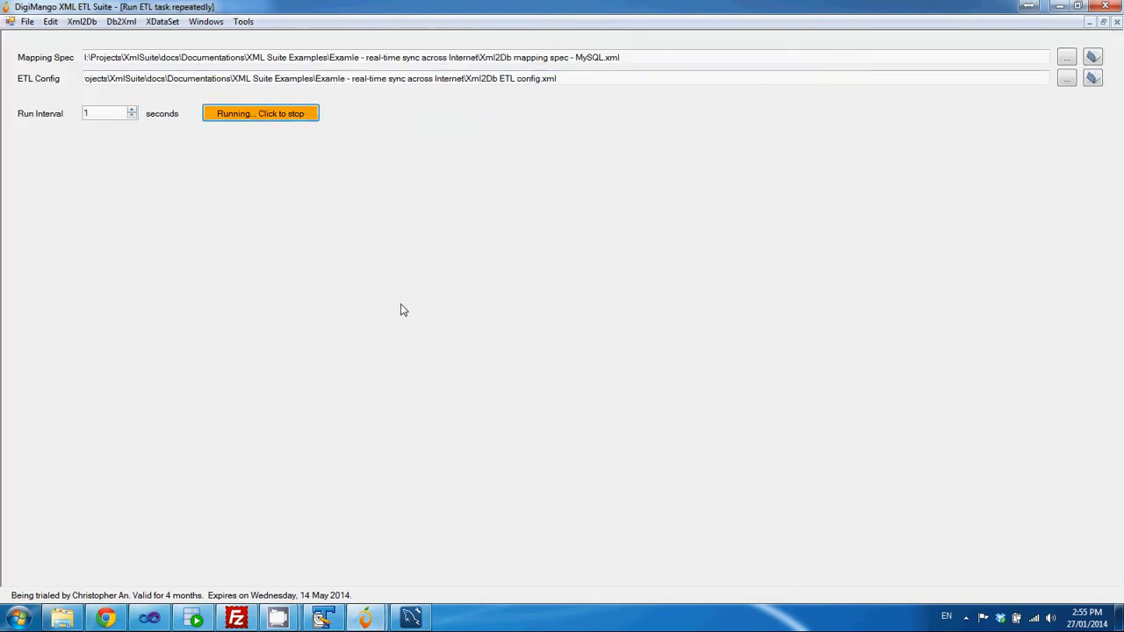
Rerun the employee query in MySQL Workbench, and view the source EMPLOYEE table's data in Oracle SQL Developer with a wider BADGENUM column
click(413, 619)
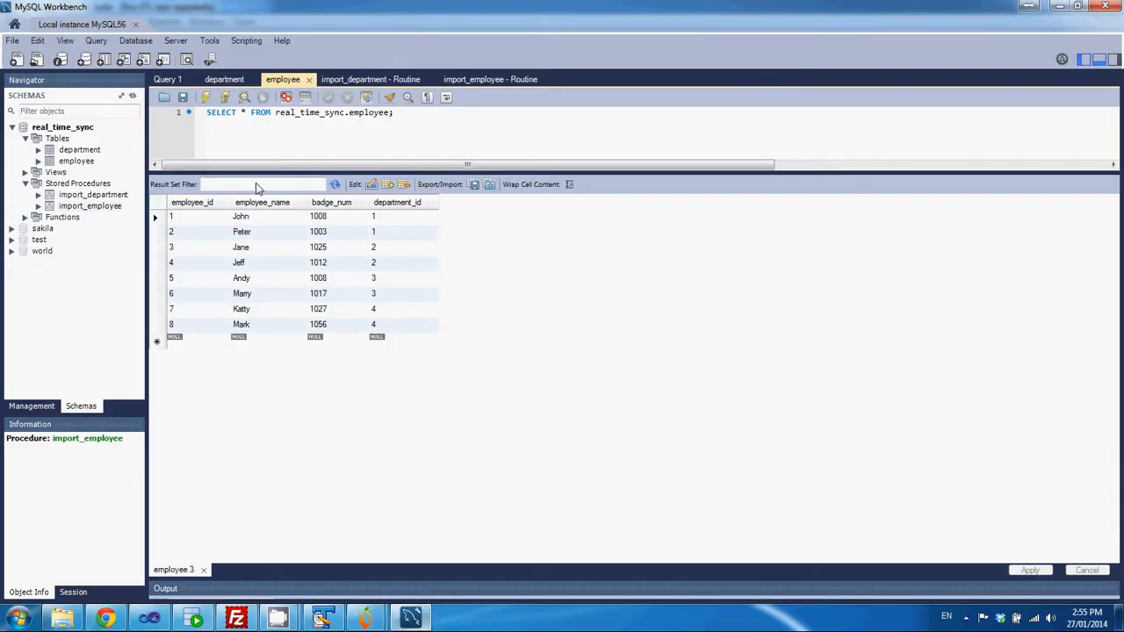
click(208, 99)
click(191, 620)
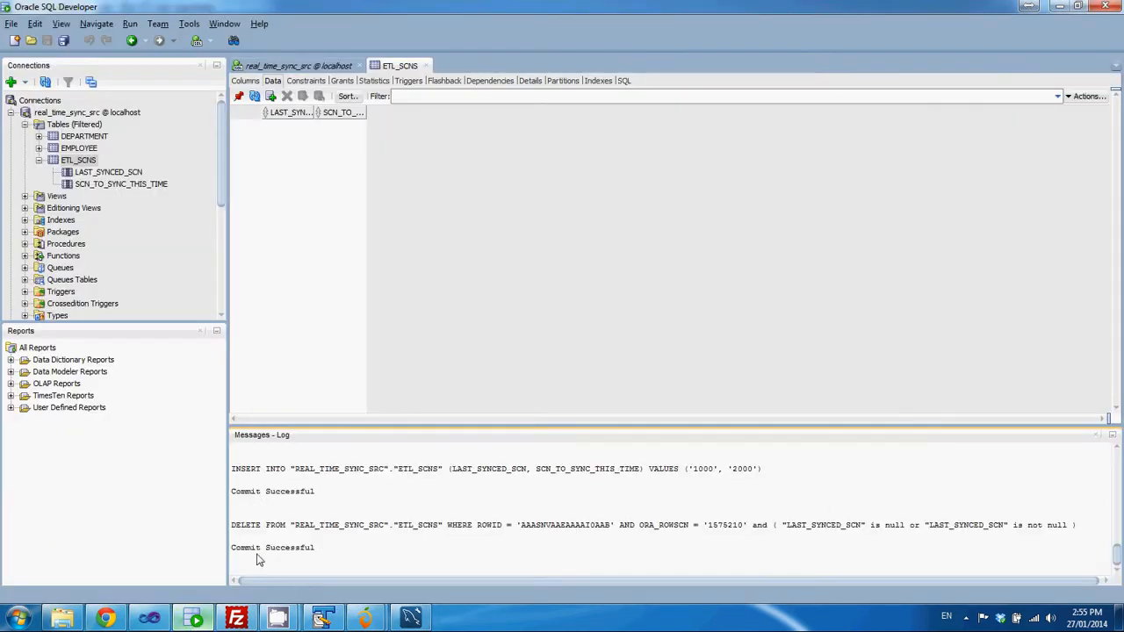
click(85, 151)
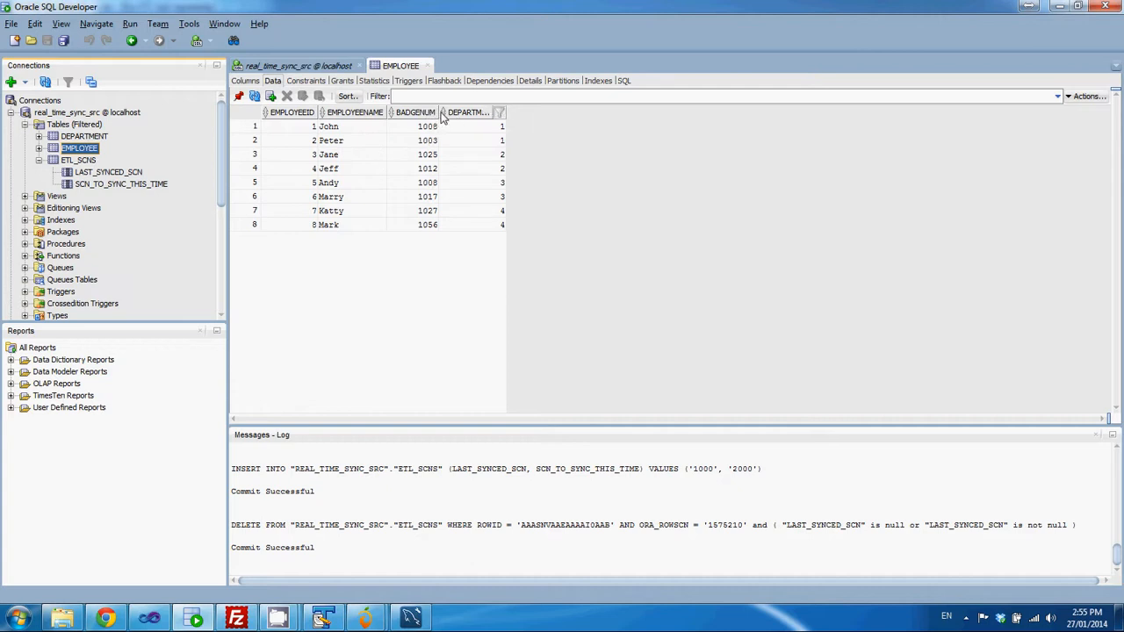
drag(441, 114, 452, 114)
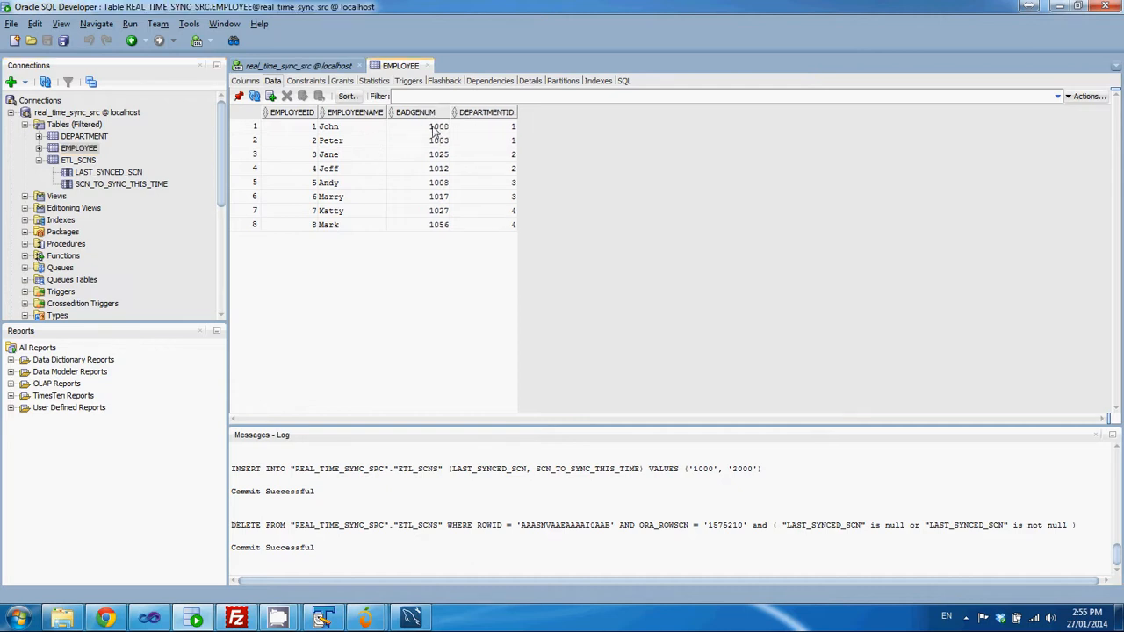
Set BADGENUM to 10081111 for employee ID 1 in the Oracle EMPLOYEE table and commit the change
double_click(433, 128)
click(425, 143)
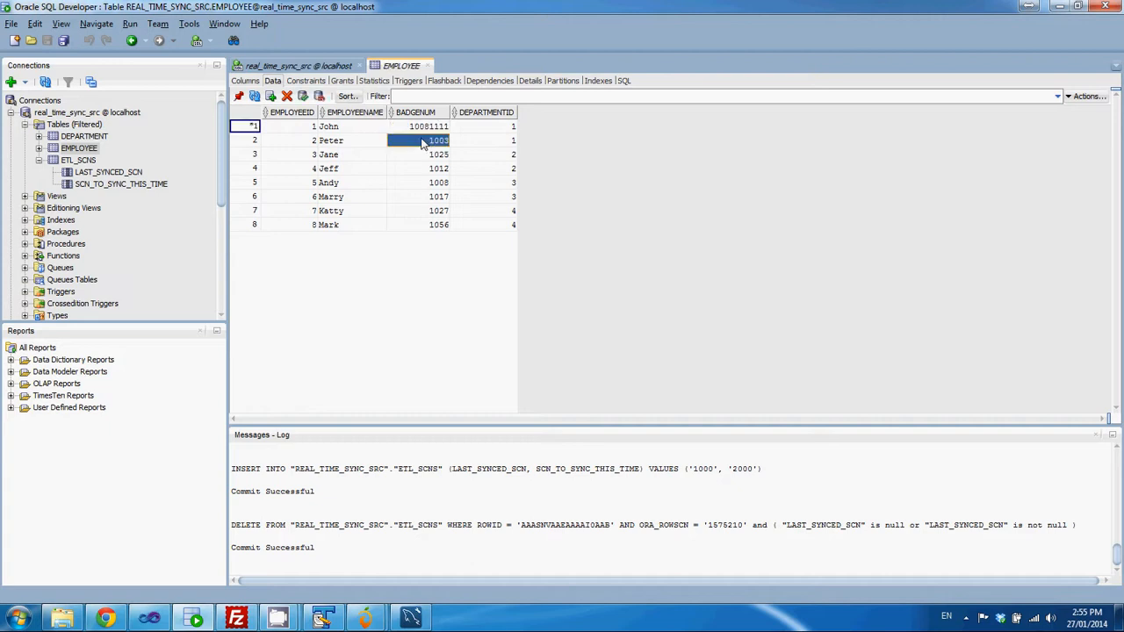
click(303, 97)
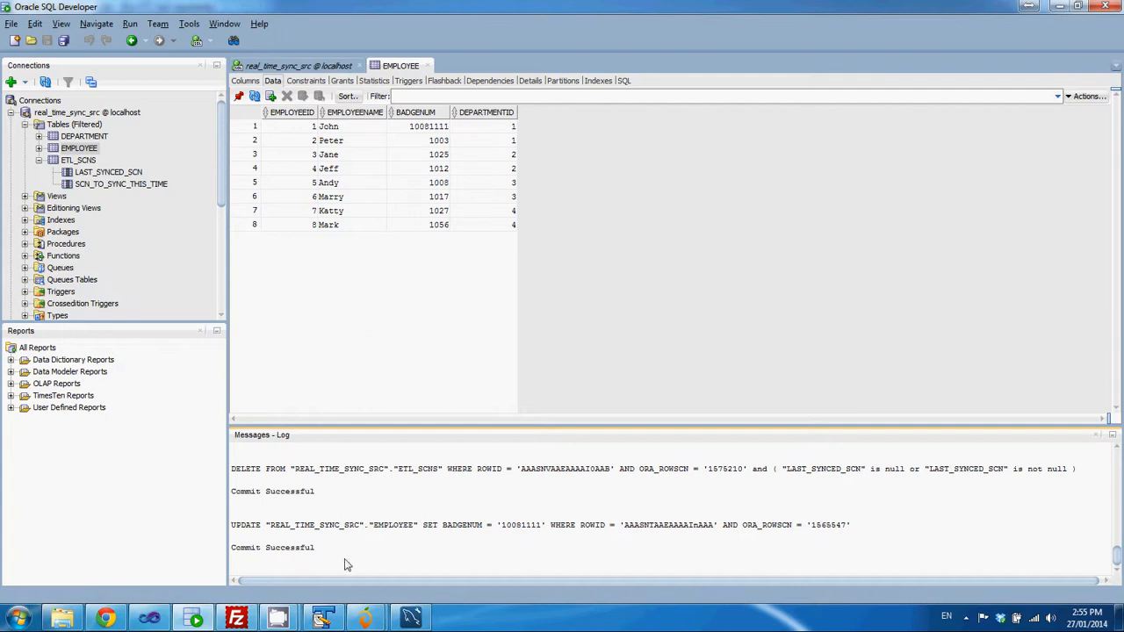
Switch to MySQL Workbench and rerun the employee query to check the badge number of employee 1
click(197, 618)
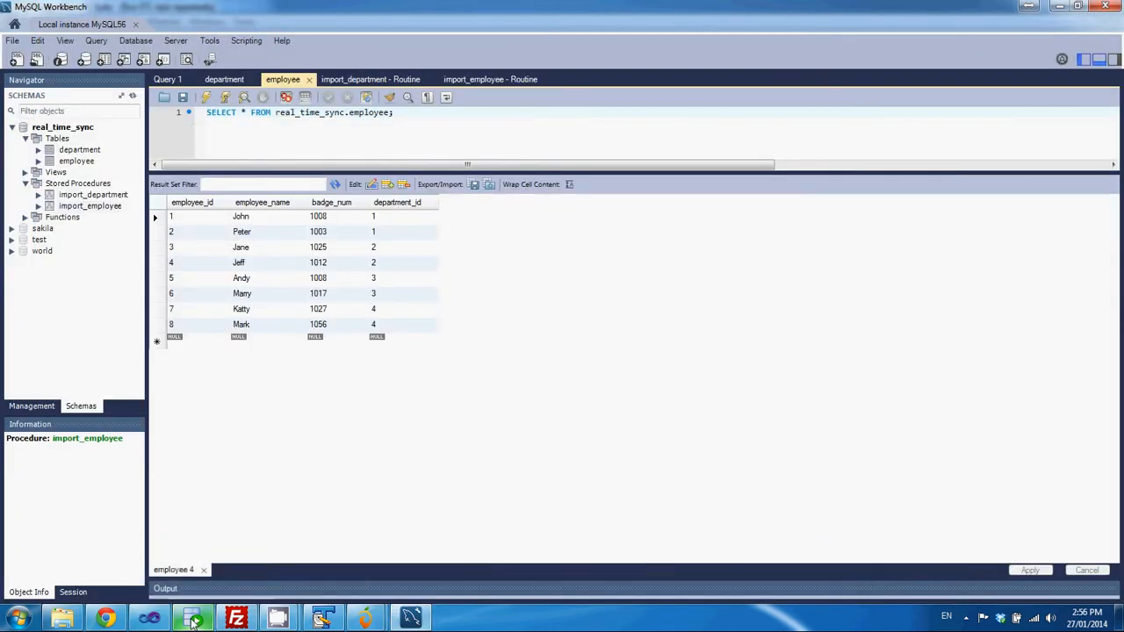
click(193, 621)
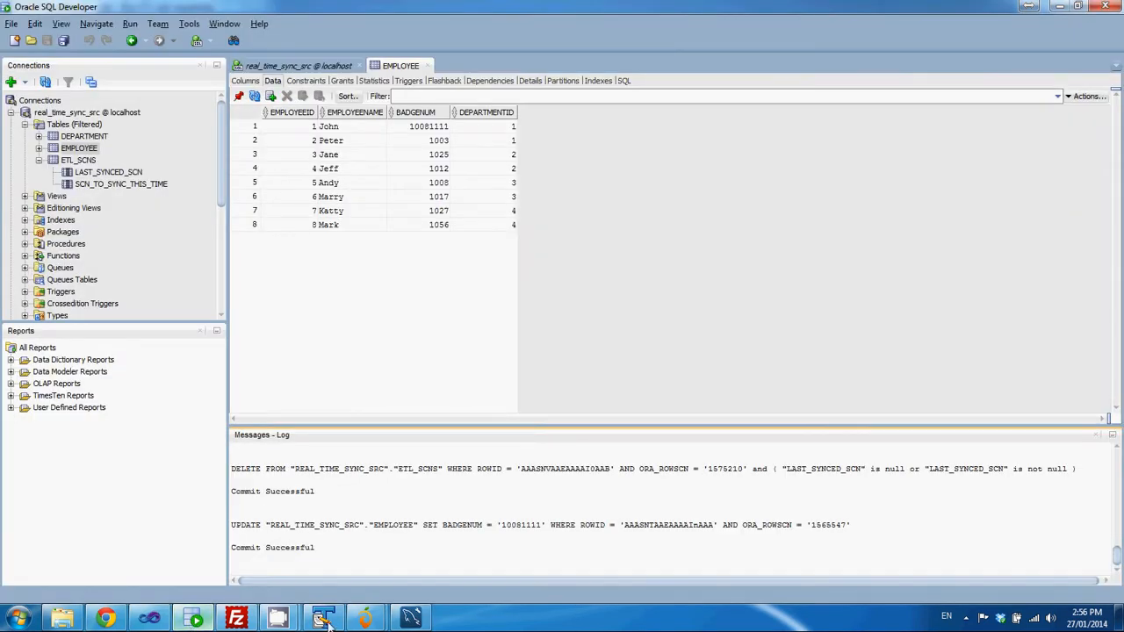
click(411, 619)
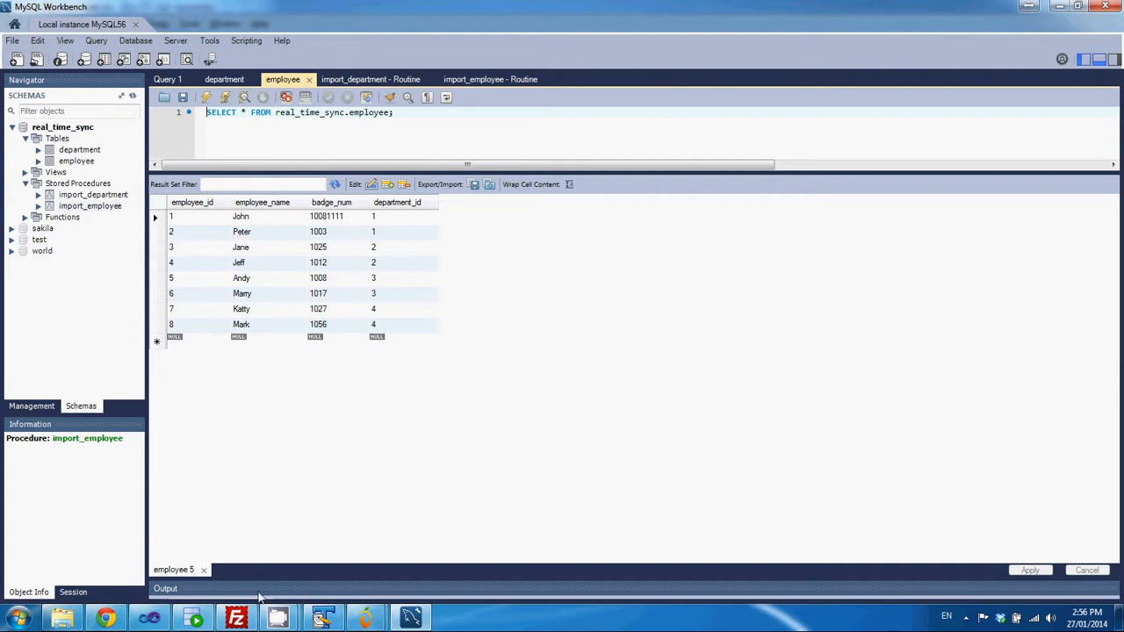
Back in Oracle SQL Developer, set BADGENUM to 100822222 for employee ID 5 in the EMPLOYEE table
click(189, 620)
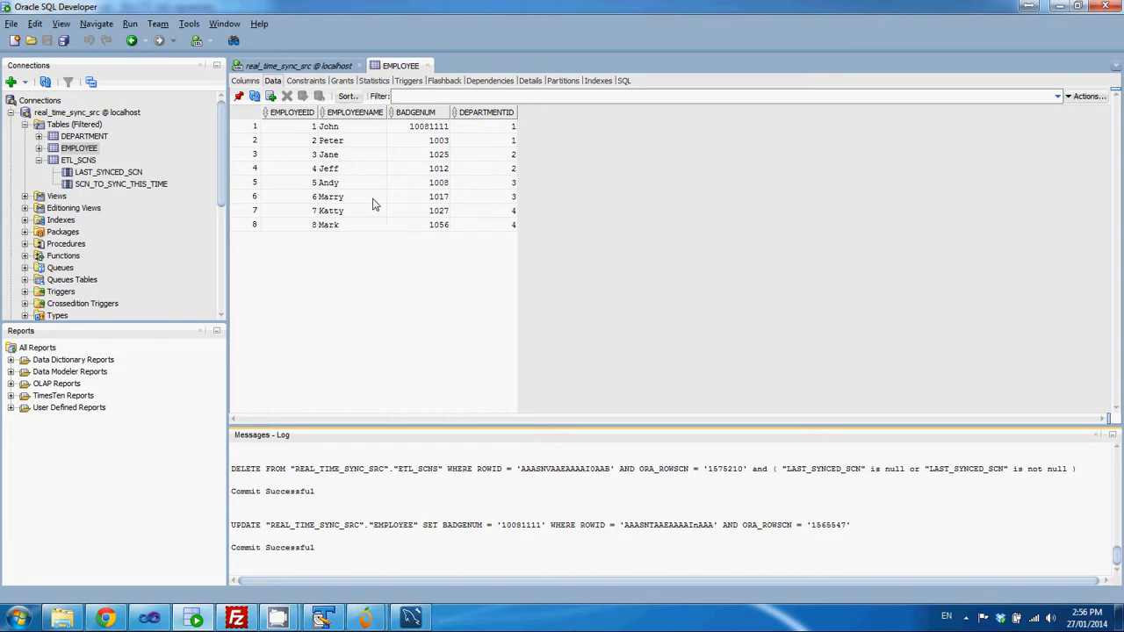
click(434, 187)
double_click(428, 188)
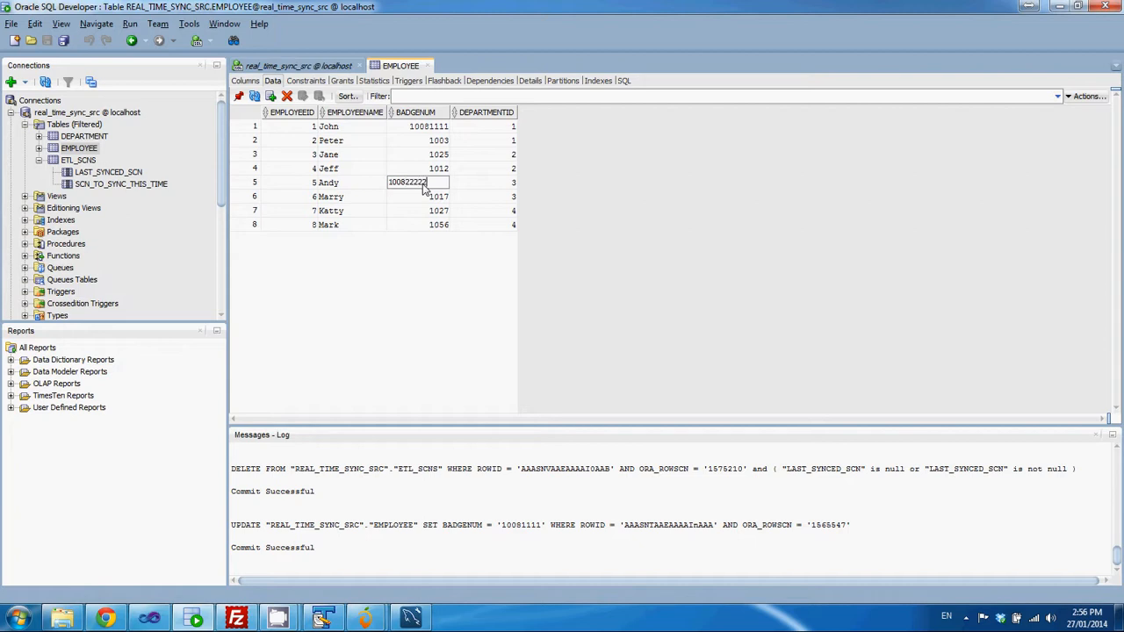
key(Return)
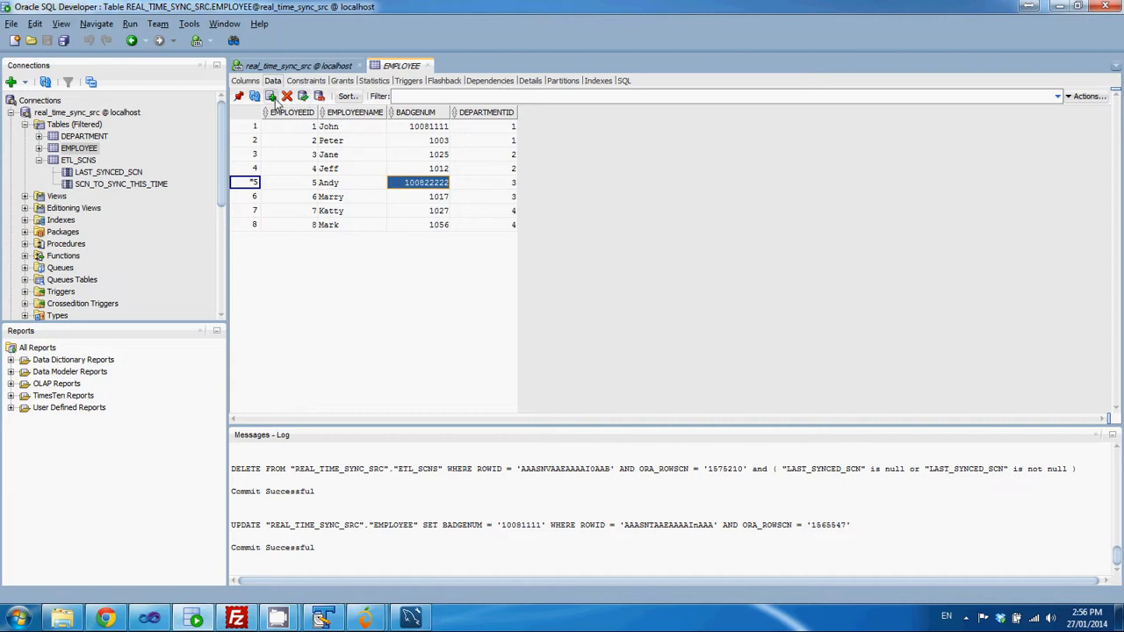
Insert an EMPLOYEE row with EMPLOYEEID 9, the employee's name, BADGENUM 123456 and DEPARTMENTID 2, and commit the pending changes
click(271, 95)
click(299, 199)
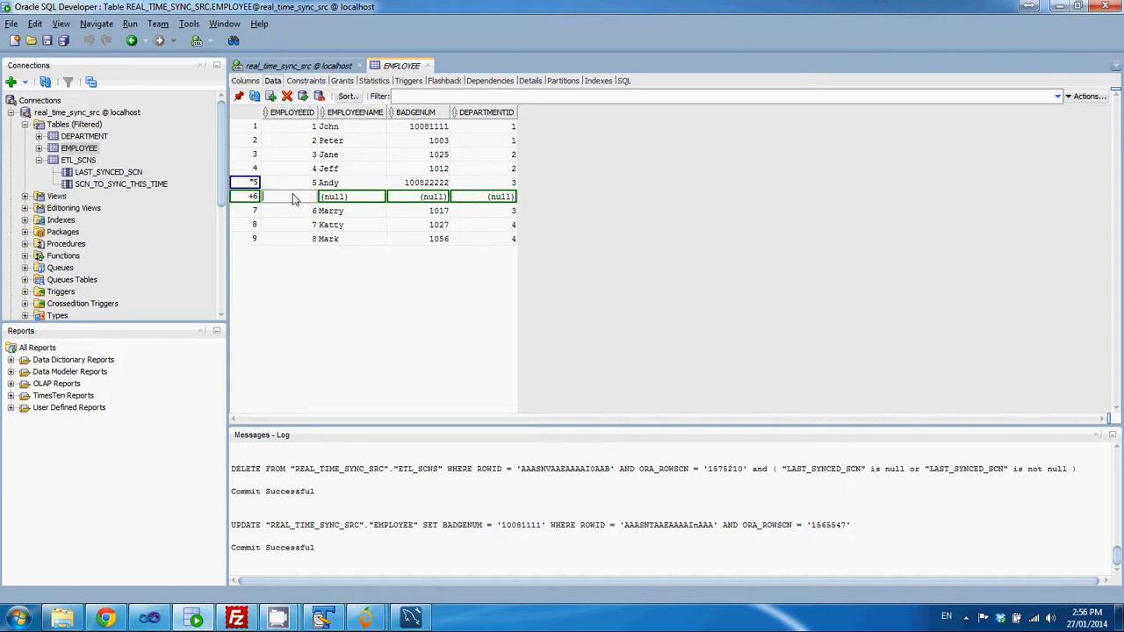
text(9)
click(343, 198)
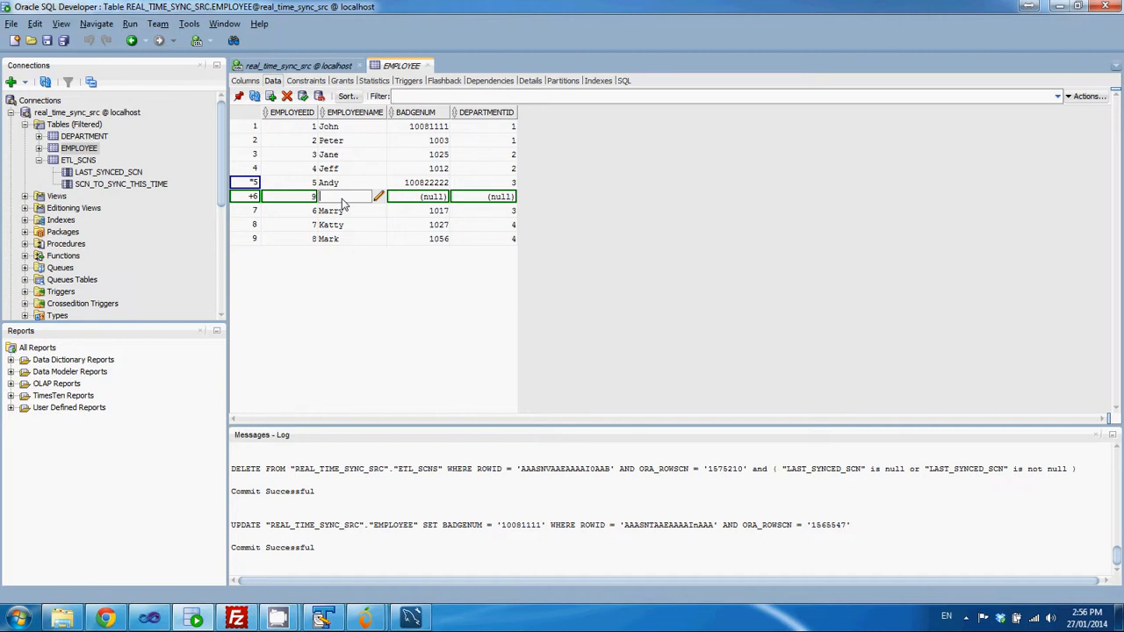
text(Silan)
click(421, 199)
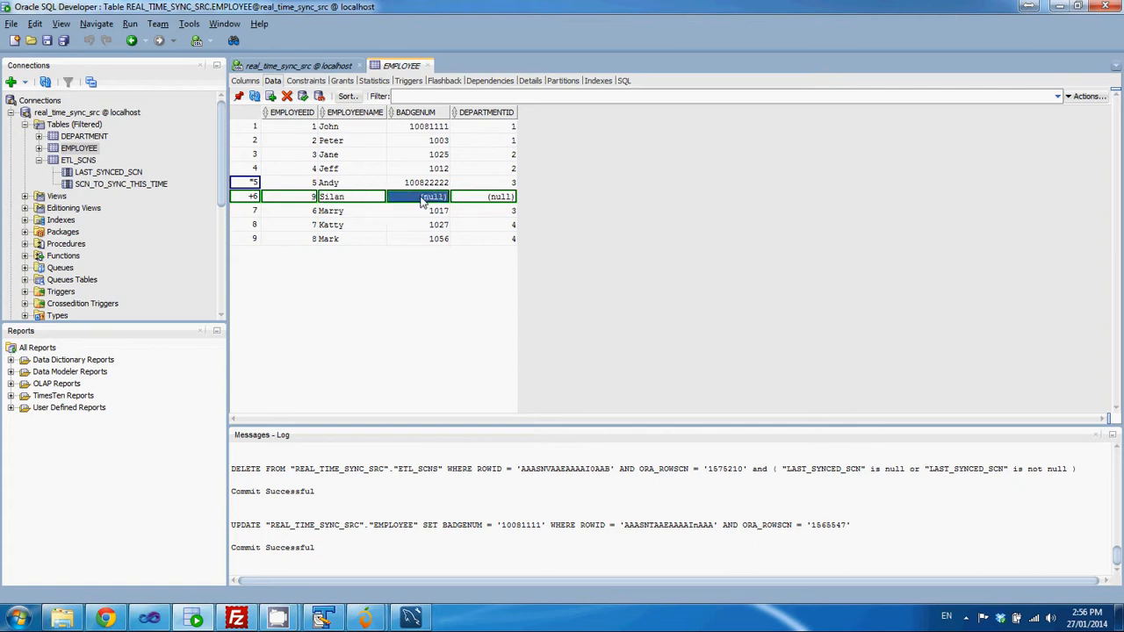
click(421, 198)
text(123456)
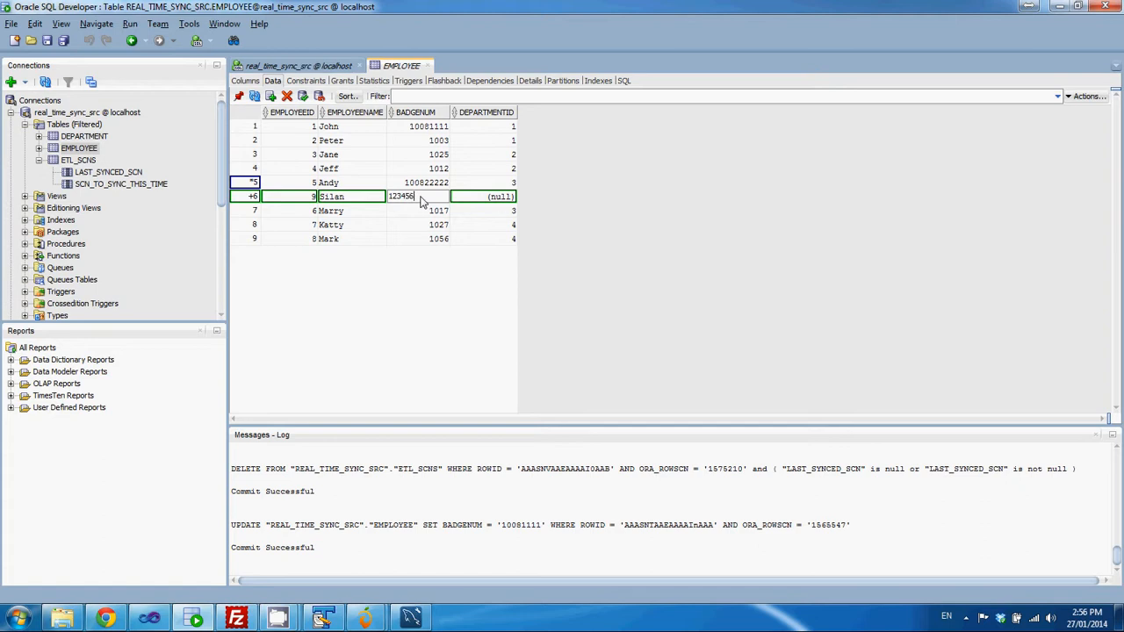
click(478, 197)
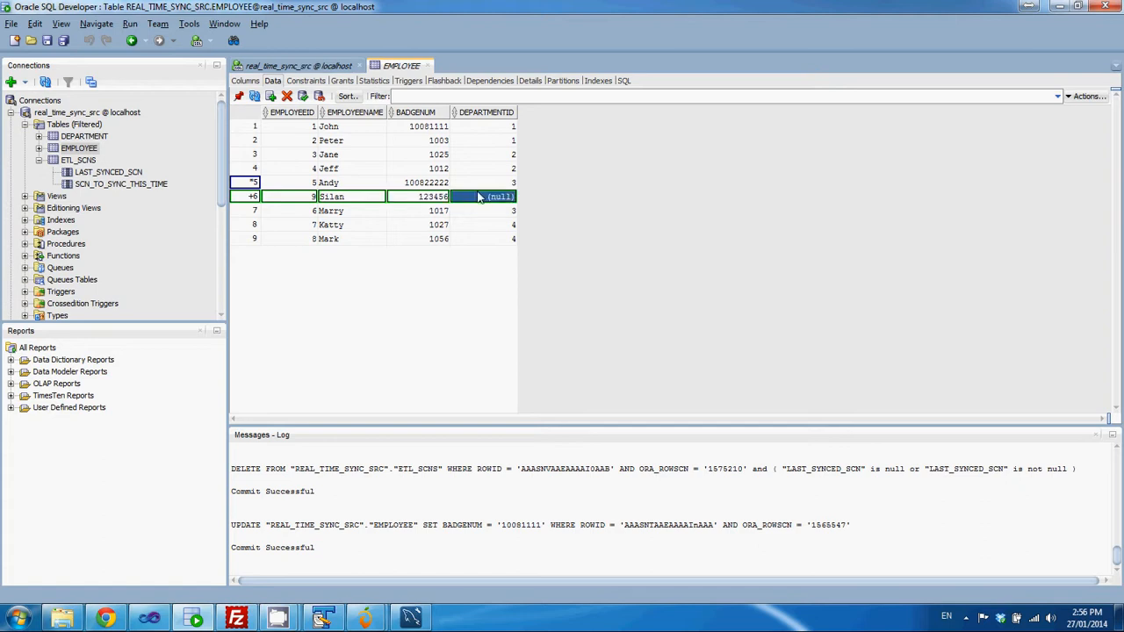
click(479, 197)
text(2)
click(464, 286)
click(303, 96)
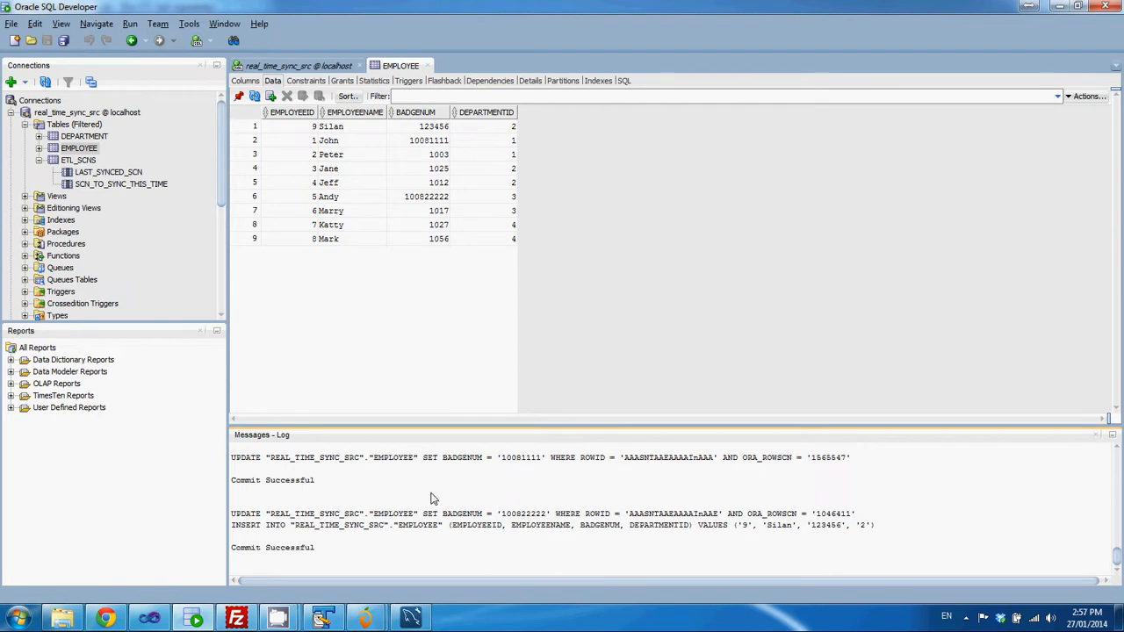
Switch to MySQL Workbench, rerun the employee query, and check the badge numbers of employees 5 and 9
click(417, 622)
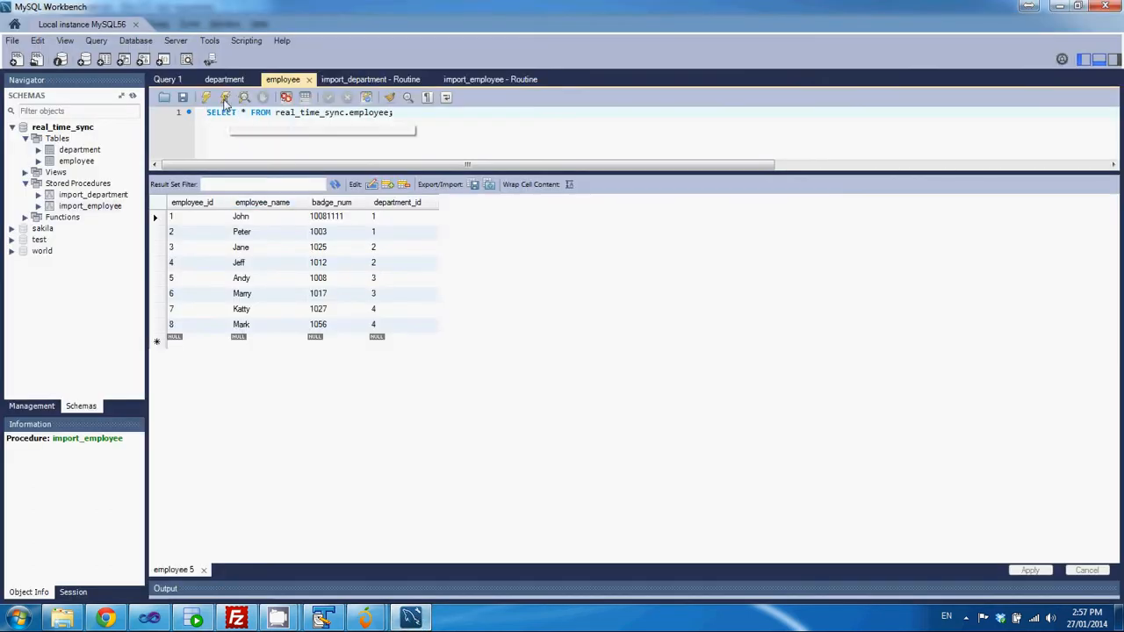
click(208, 100)
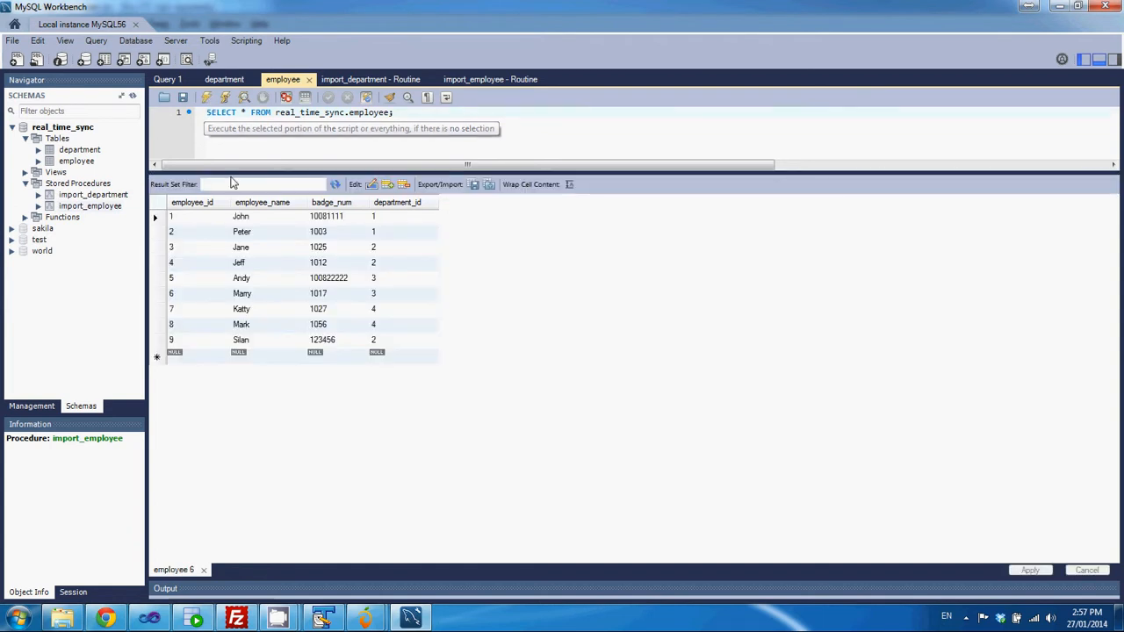
click(327, 279)
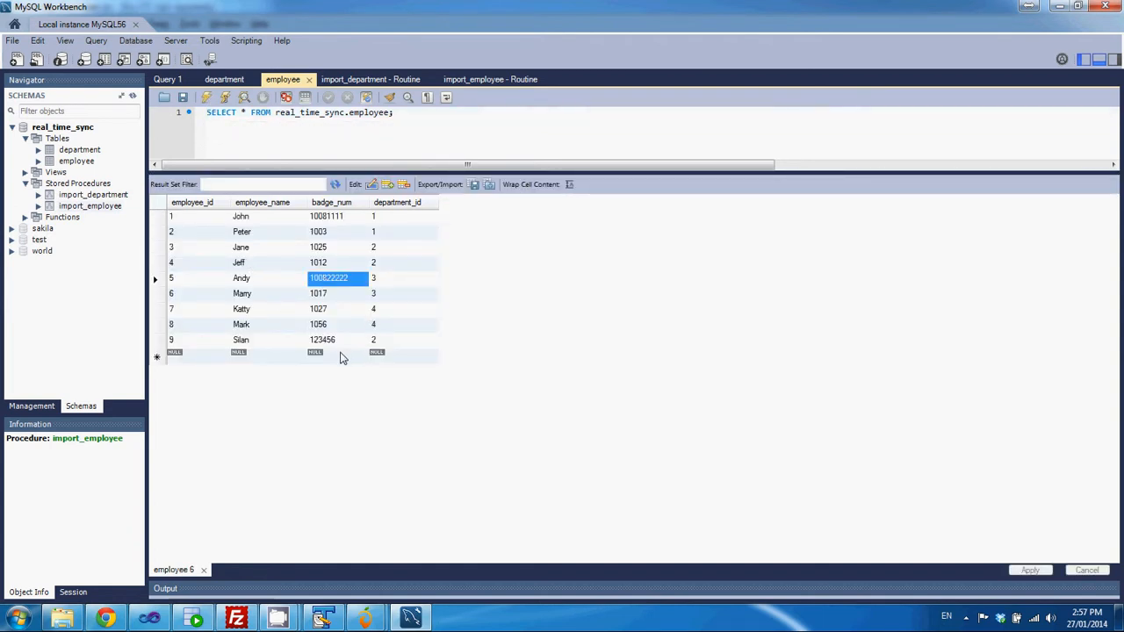
click(337, 342)
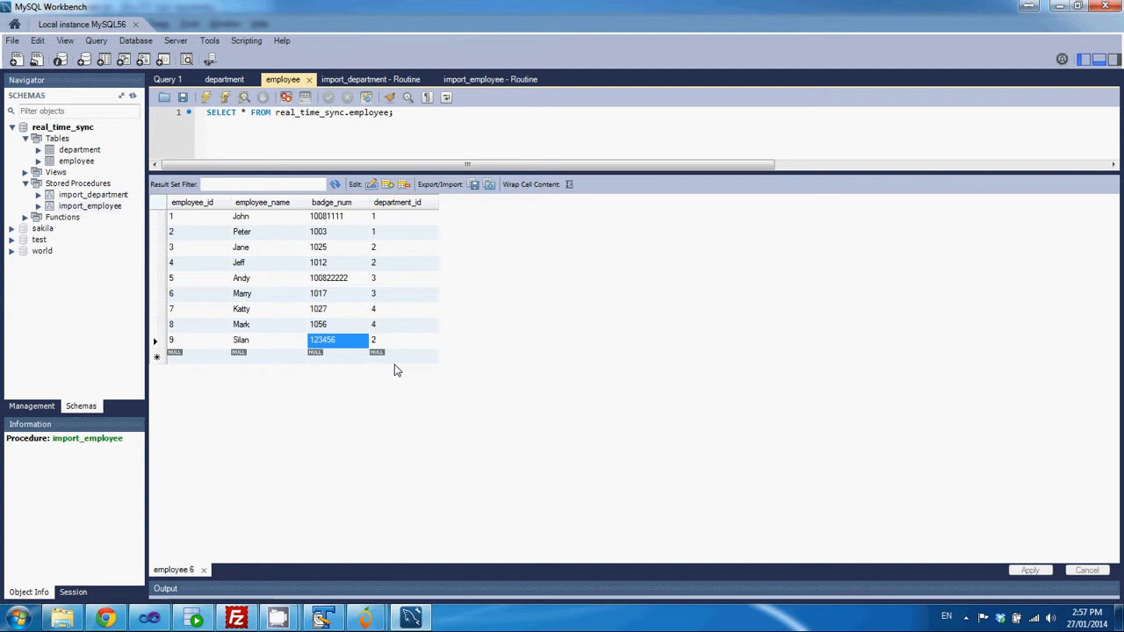